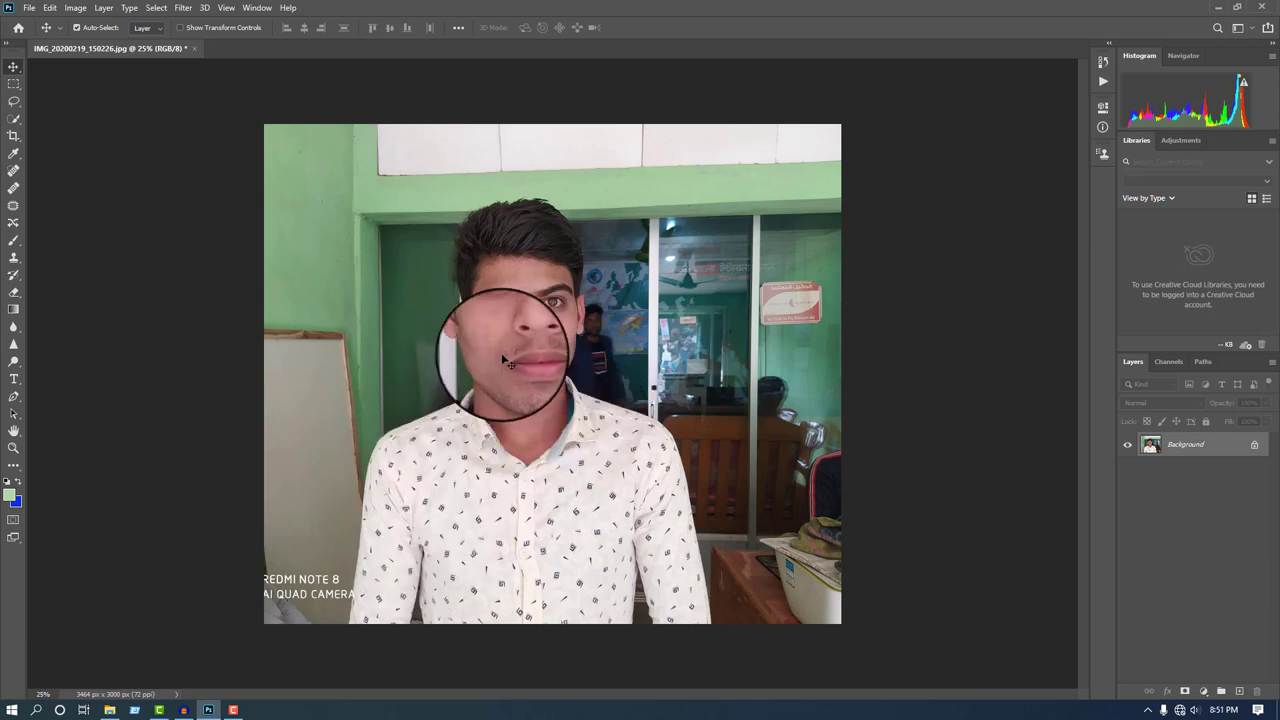
# - Zoom in on the portrait and duplicate the Background layer as Background copy
pyautogui.hotkey('ctrl', '+')
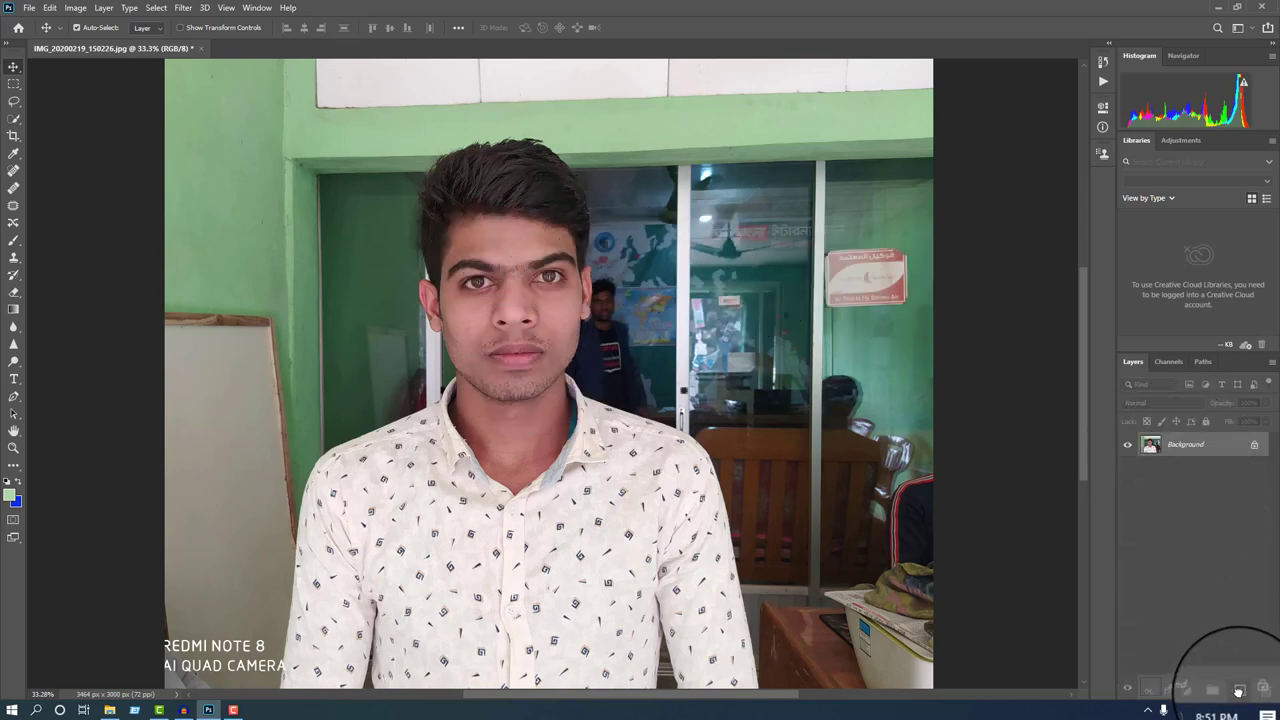
pyautogui.moveTo(1185, 444); pyautogui.dragTo(1238, 691)
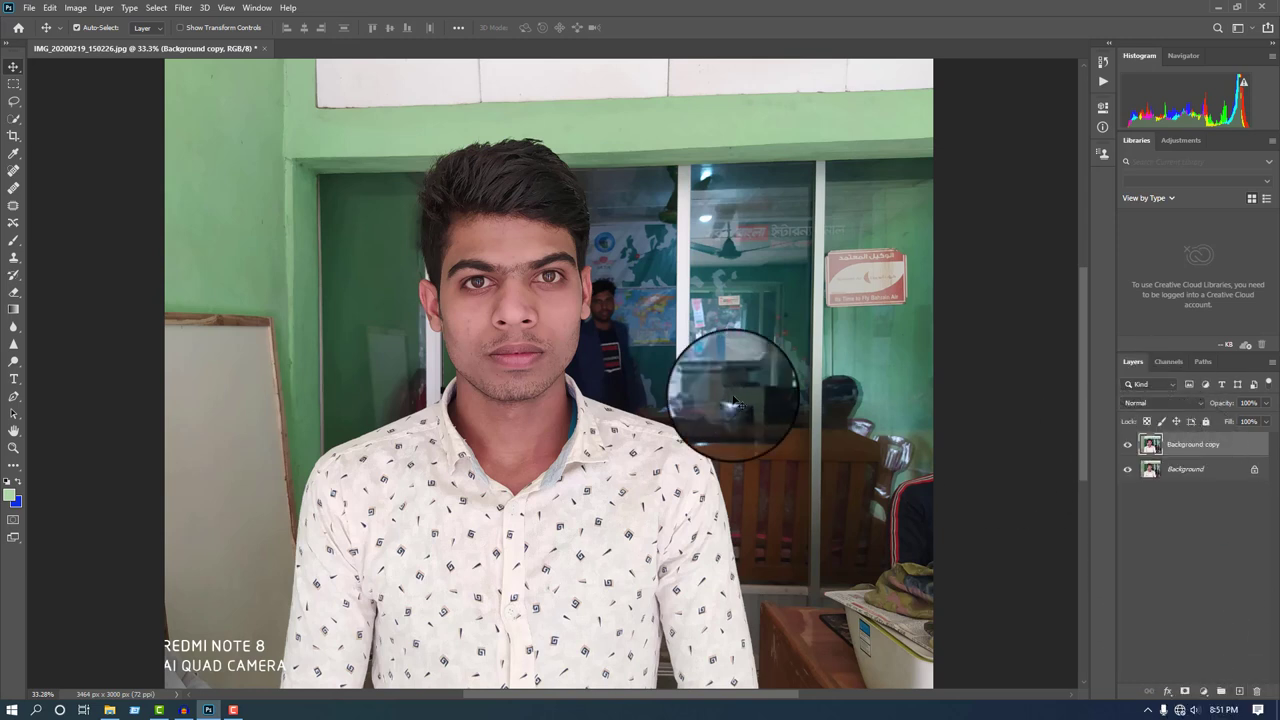
# - Open Color Range with Localized Color Clusters and sample the green wall around the hair at Fuzziness 47
pyautogui.click(157, 10)
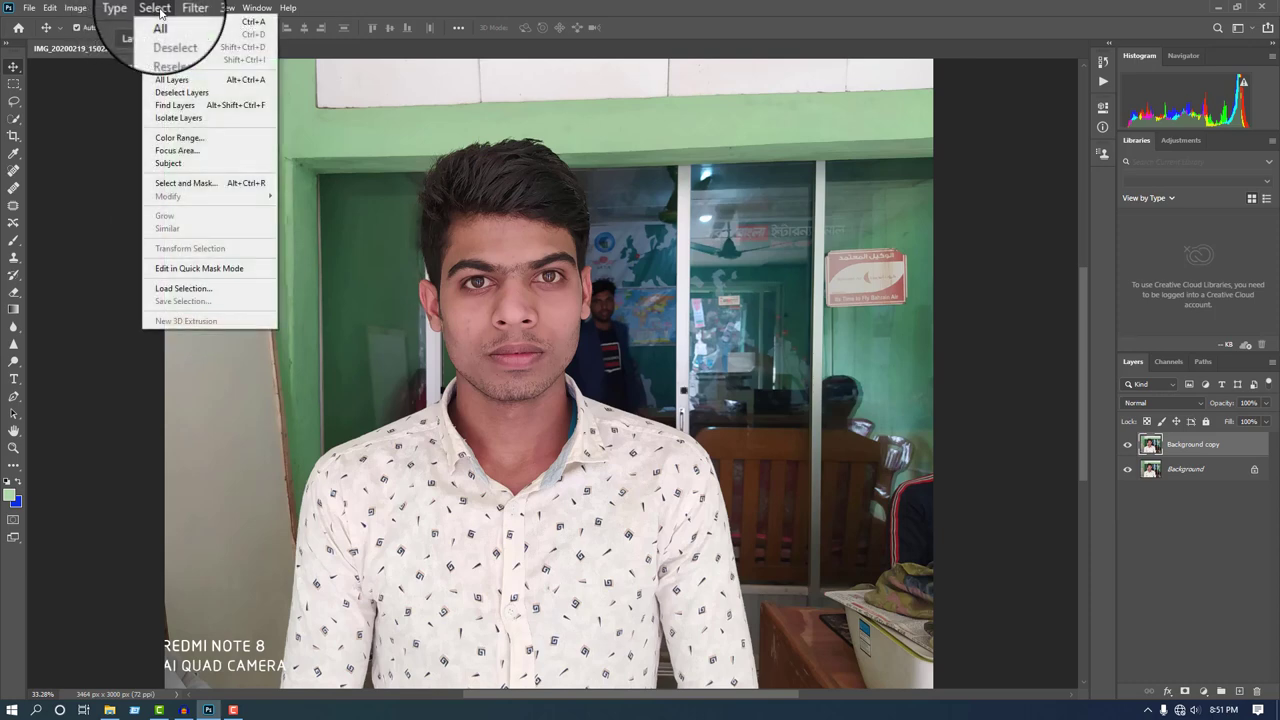
pyautogui.click(177, 137)
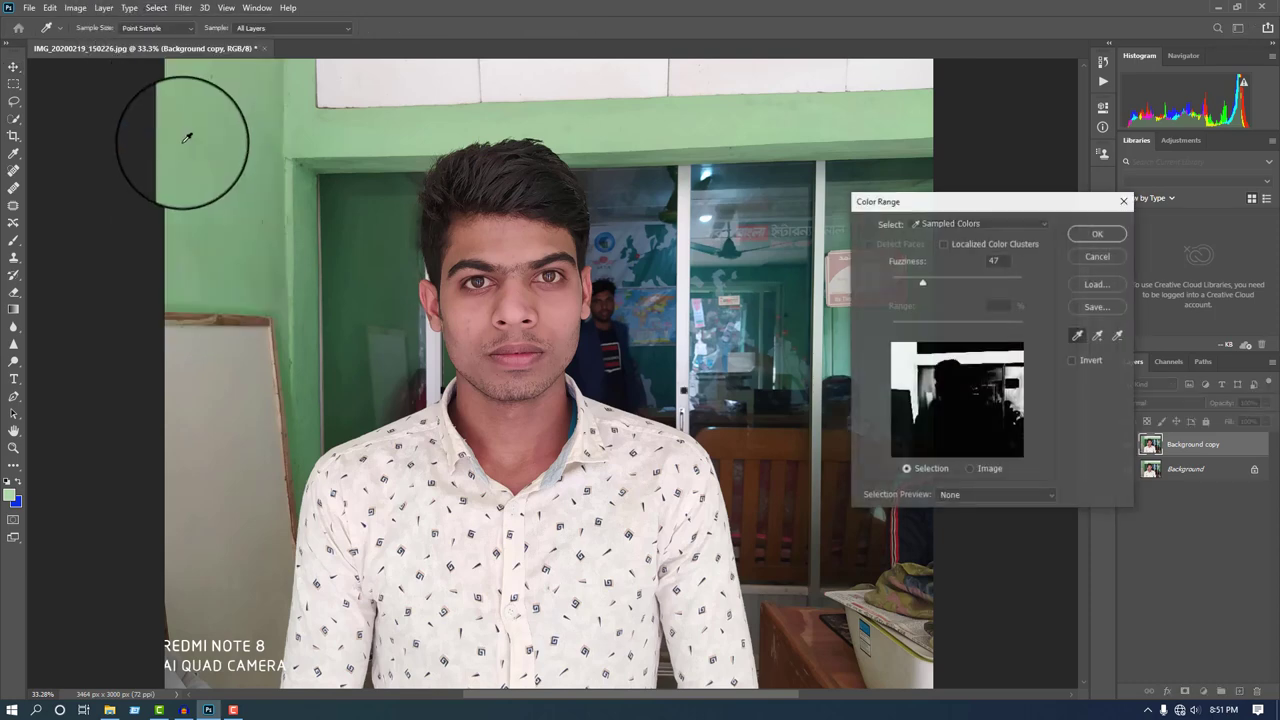
pyautogui.click(959, 244)
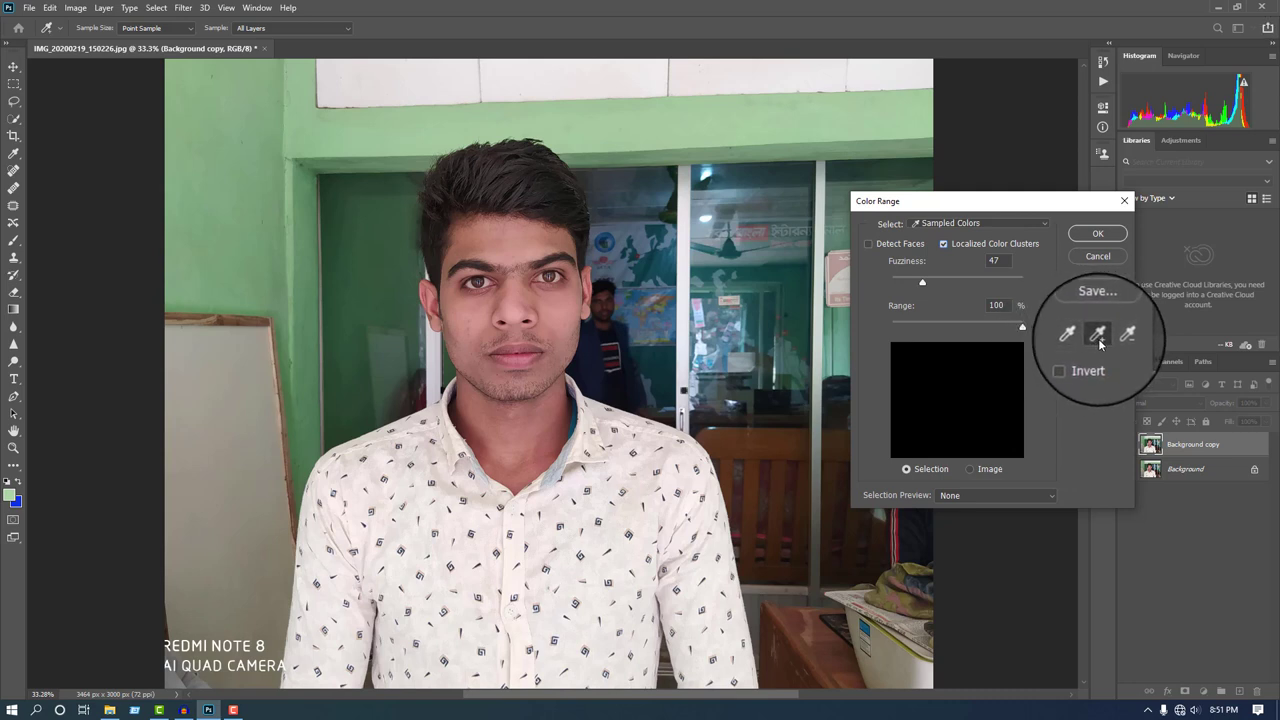
pyautogui.scroll(2, 490, 130)
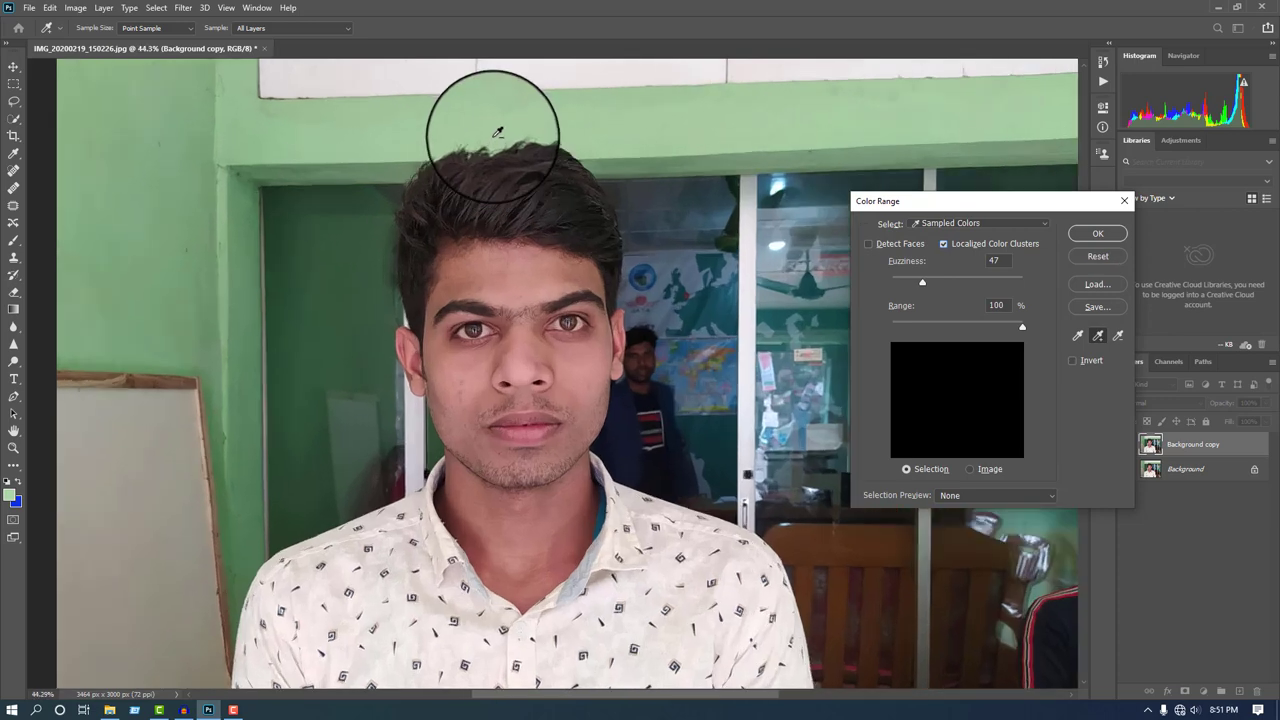
pyautogui.scroll(3, 497, 132)
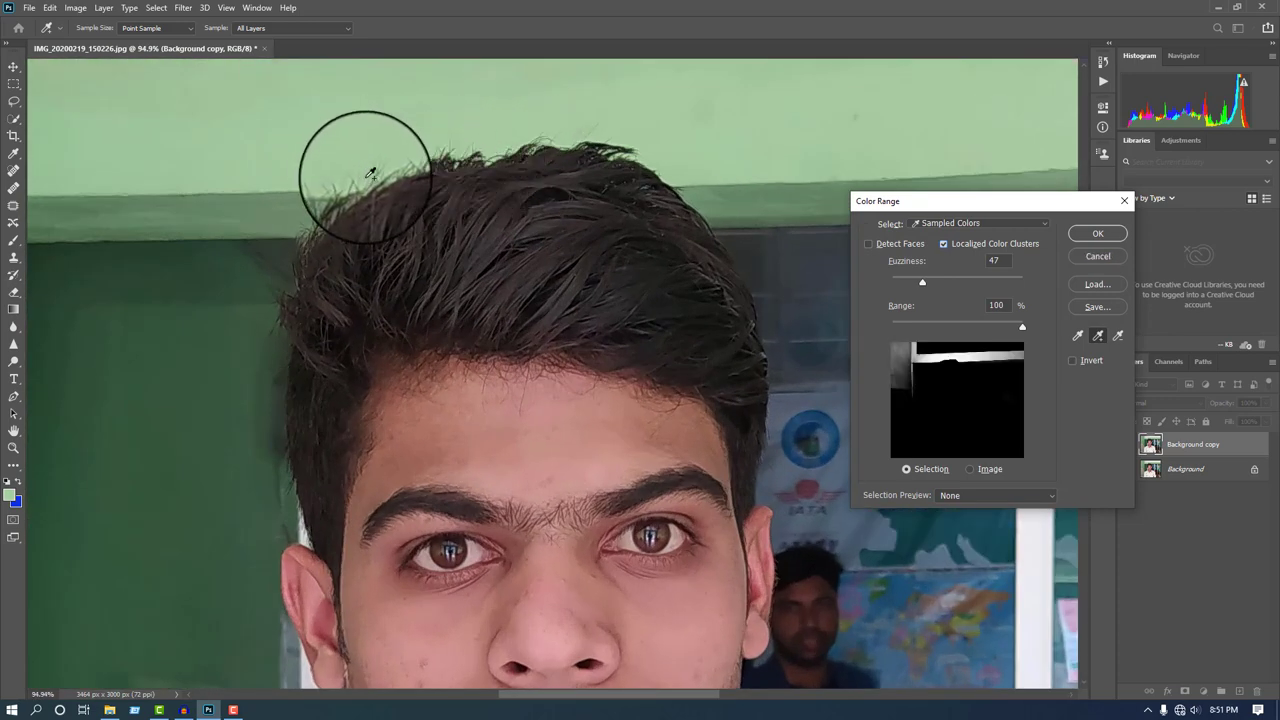
pyautogui.scroll(2, 616, 143)
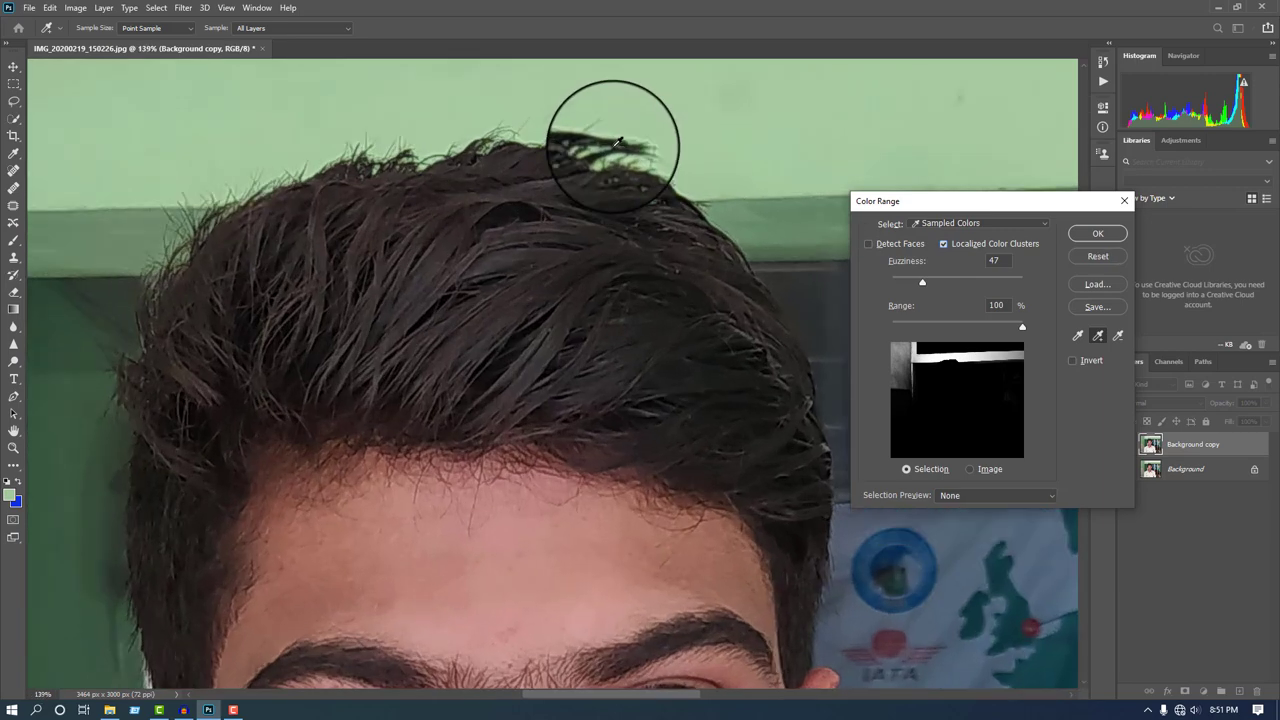
pyautogui.scroll(2, 616, 143)
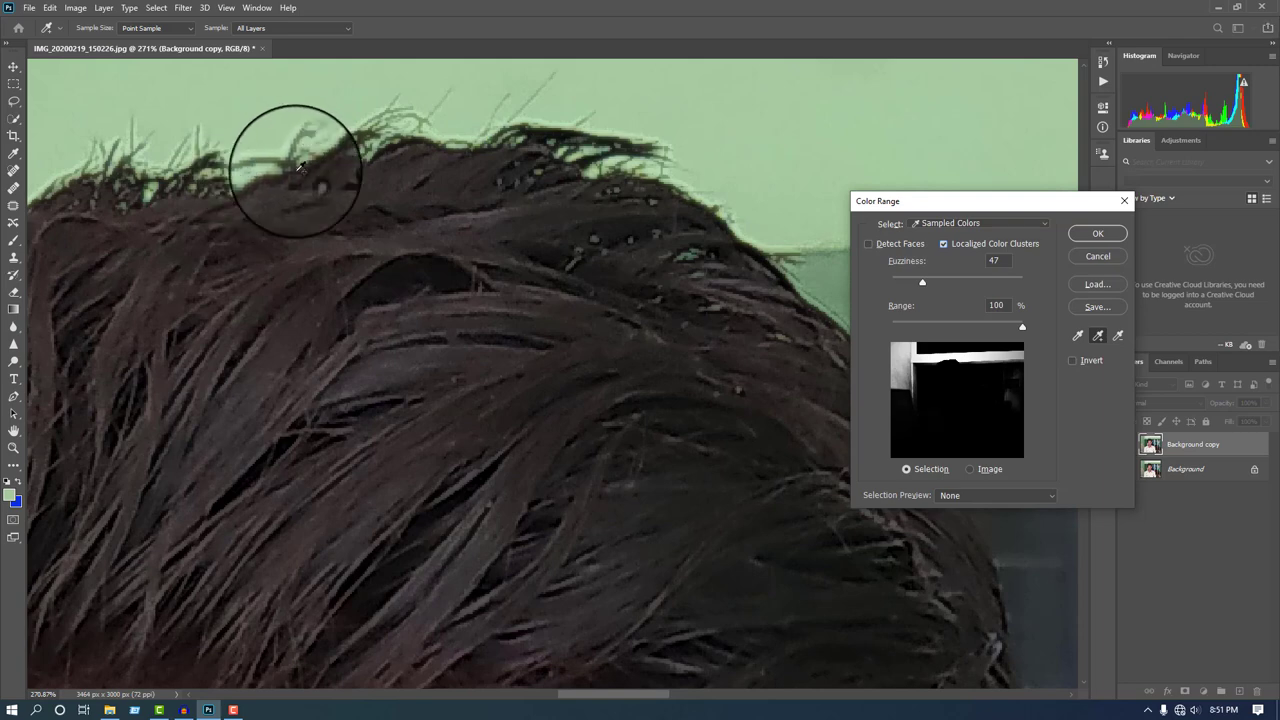
pyautogui.scroll(-4, 569, 176)
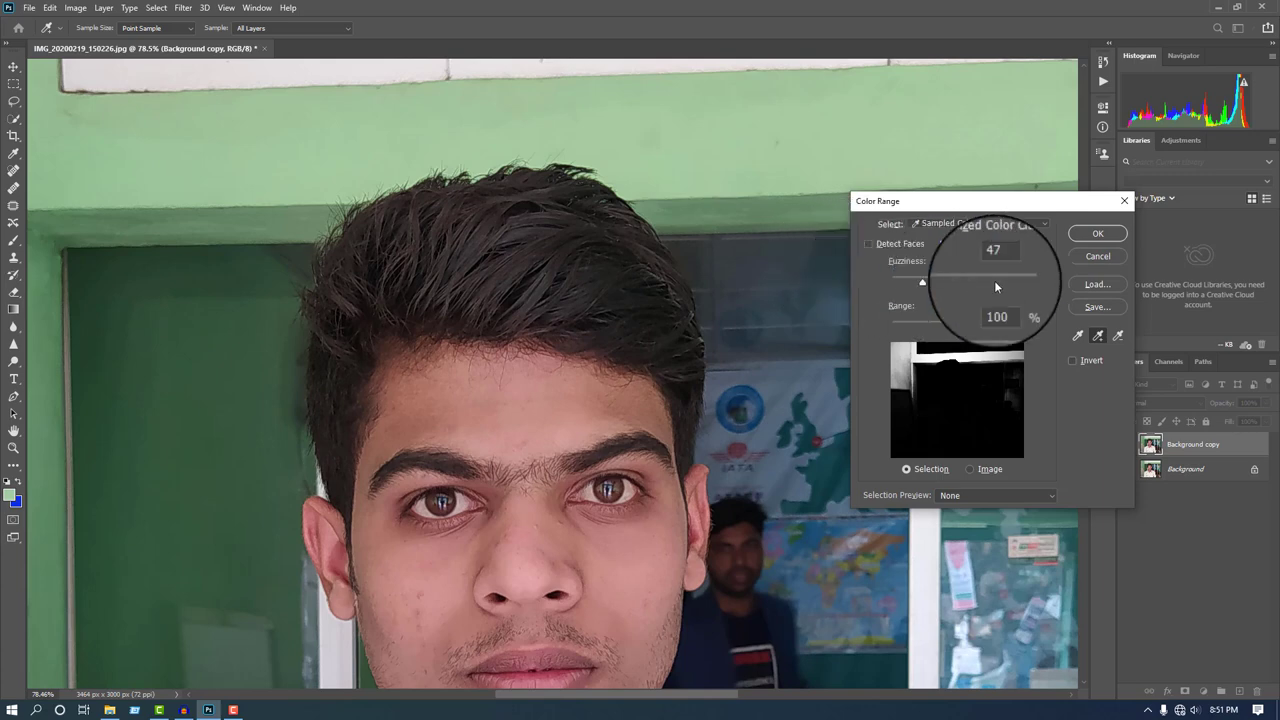
# - Confirm the wall colour-range selection and hide the Background copy and Background layers
pyautogui.click(1100, 241)
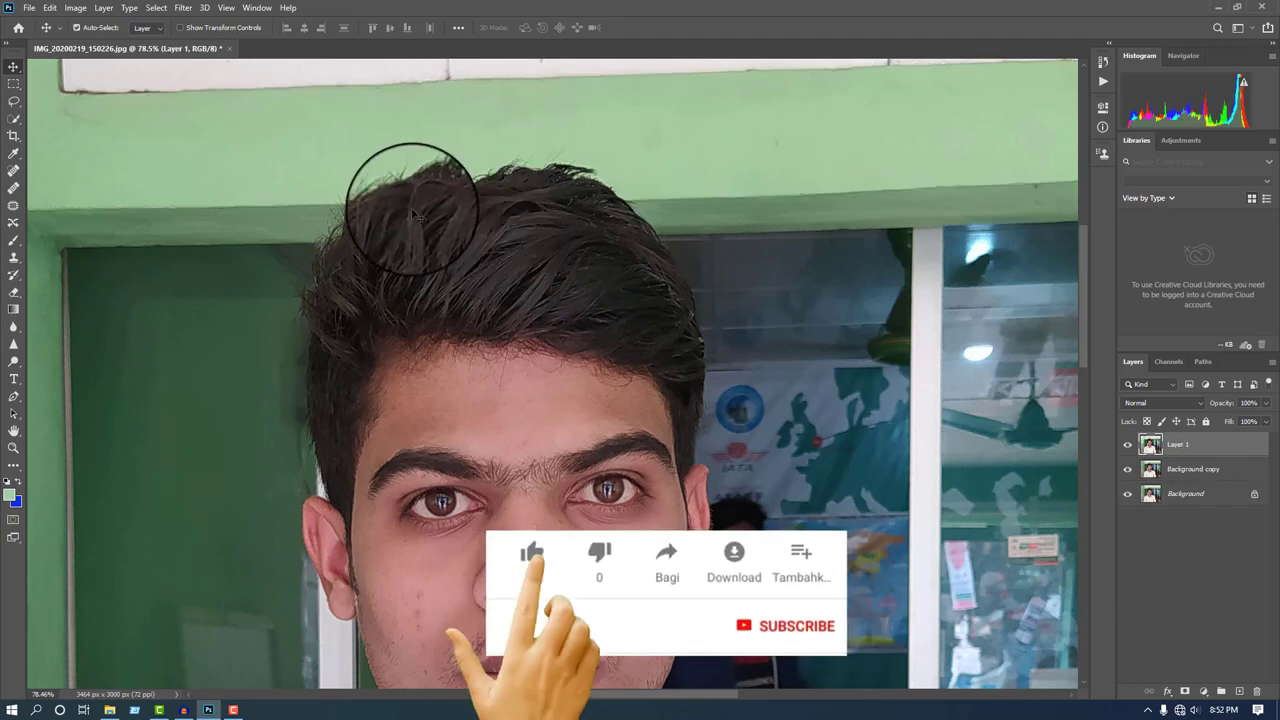
pyautogui.click(1127, 469)
pyautogui.click(1127, 494)
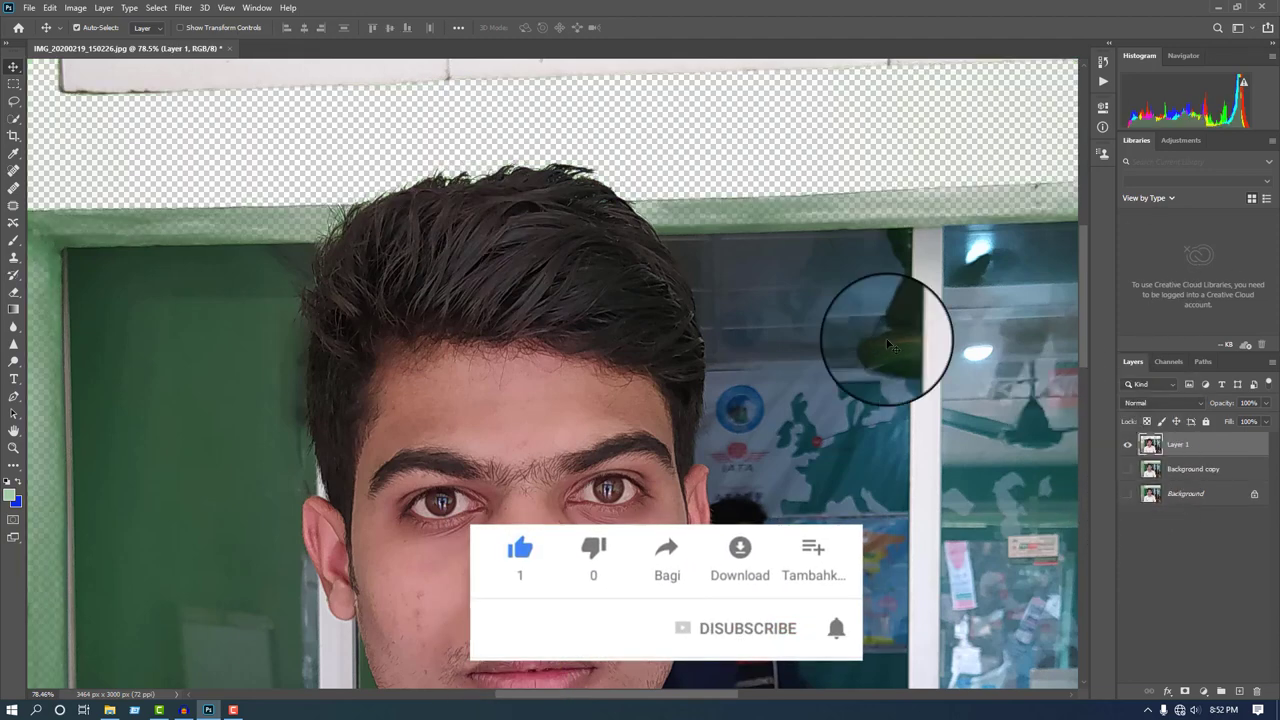
# - Brush hair back into the transparent area above the head on Layer 1
pyautogui.scroll(6, 540, 165)
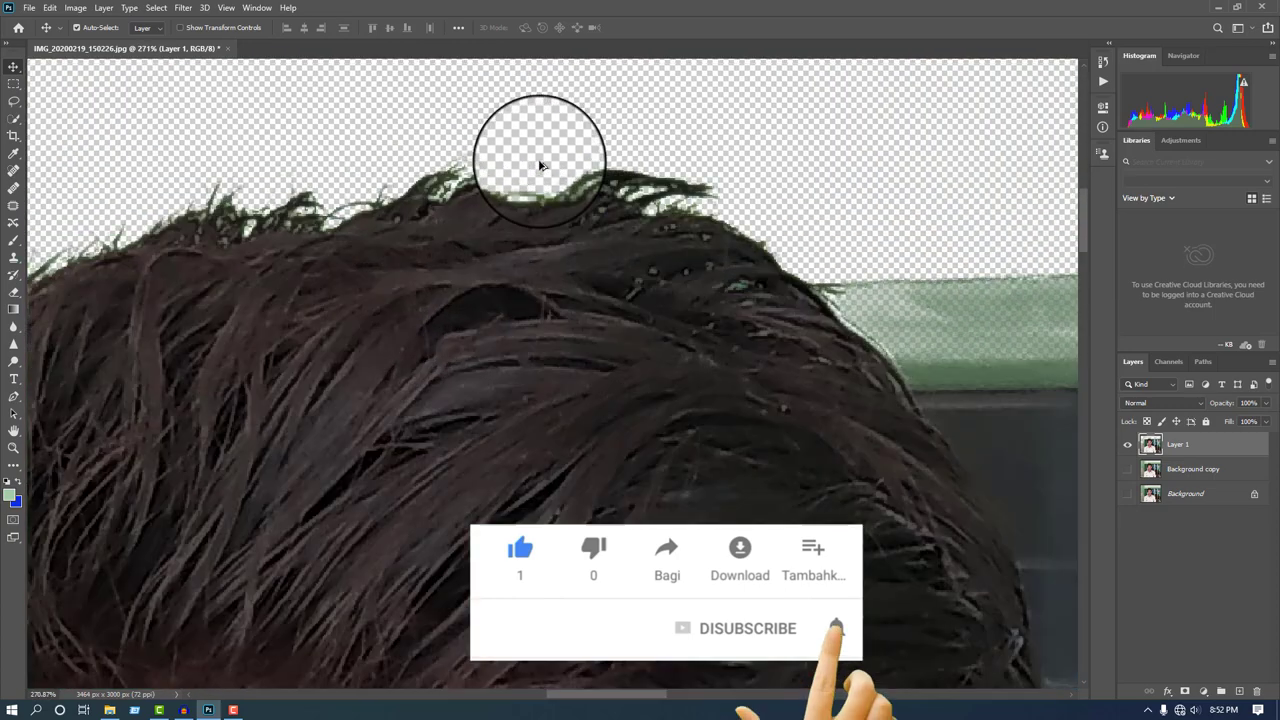
pyautogui.scroll(-7, 567, 204)
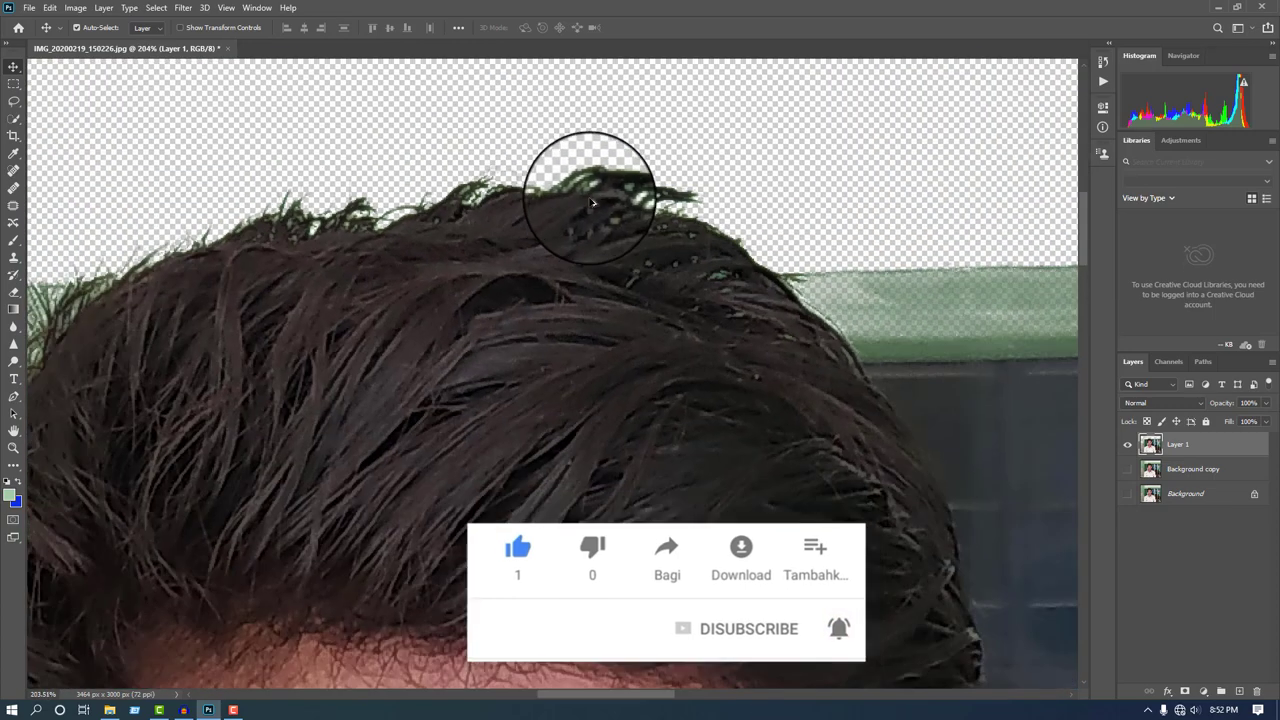
pyautogui.scroll(-3, 503, 177)
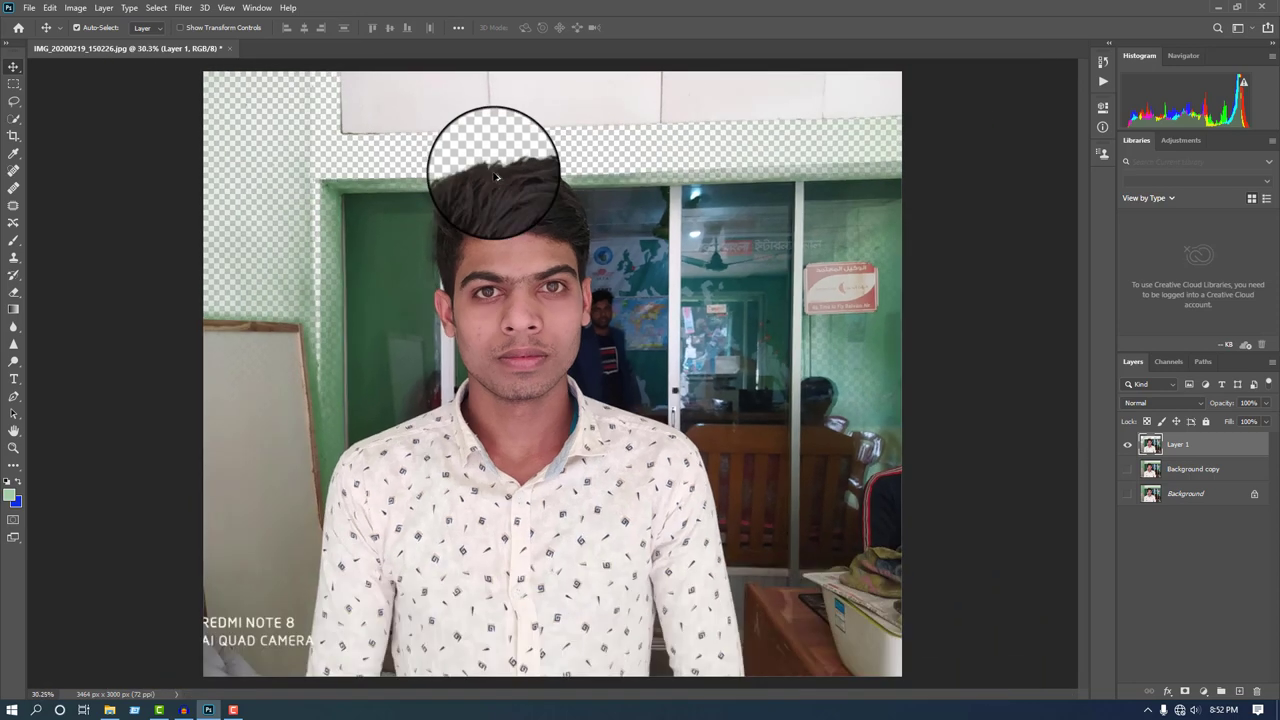
pyautogui.moveTo(491, 177); pyautogui.dragTo(515, 211)
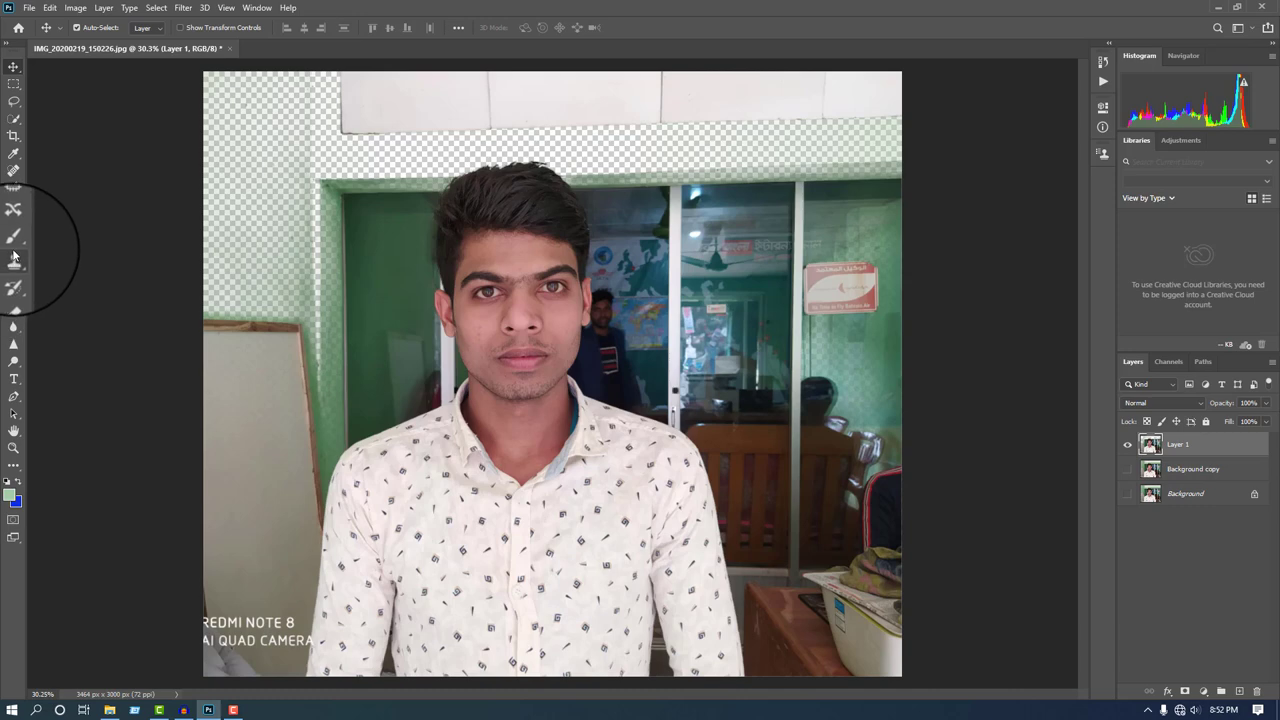
# - With the Pen tool, anchor the outline at the left sleeve edge and curve it over the shoulder
pyautogui.click(13, 397)
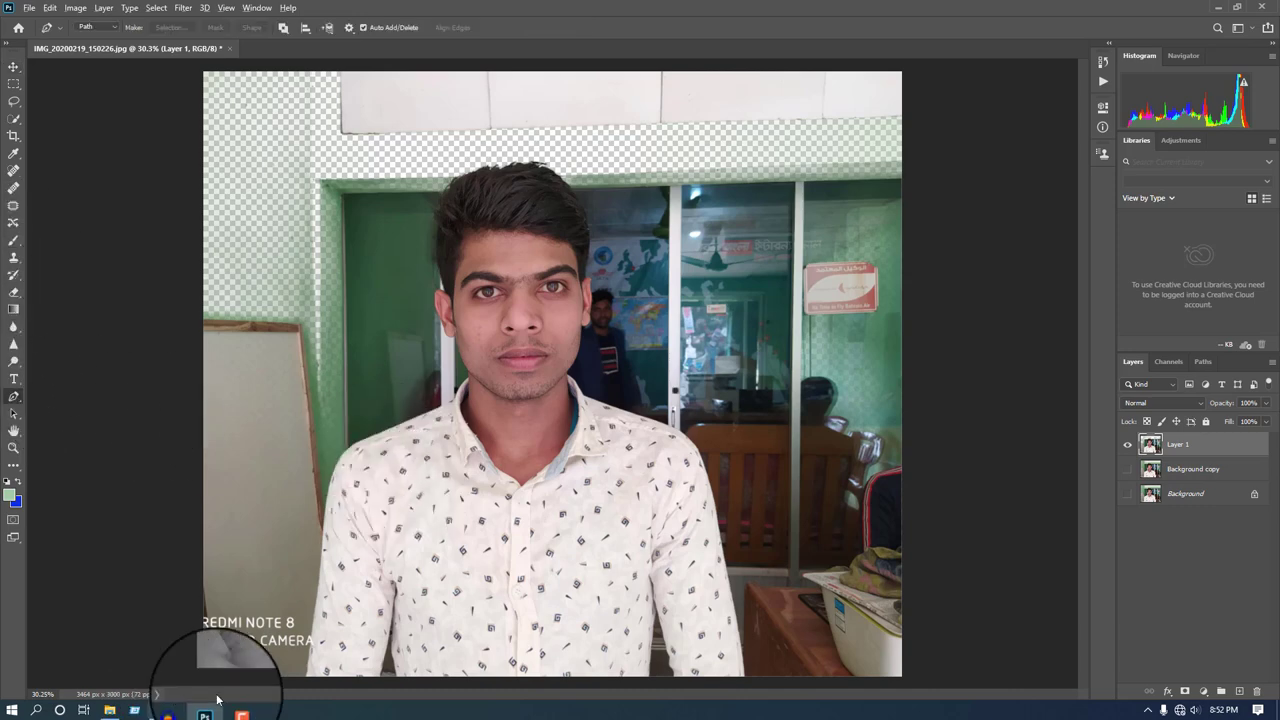
pyautogui.scroll(2, 300, 614)
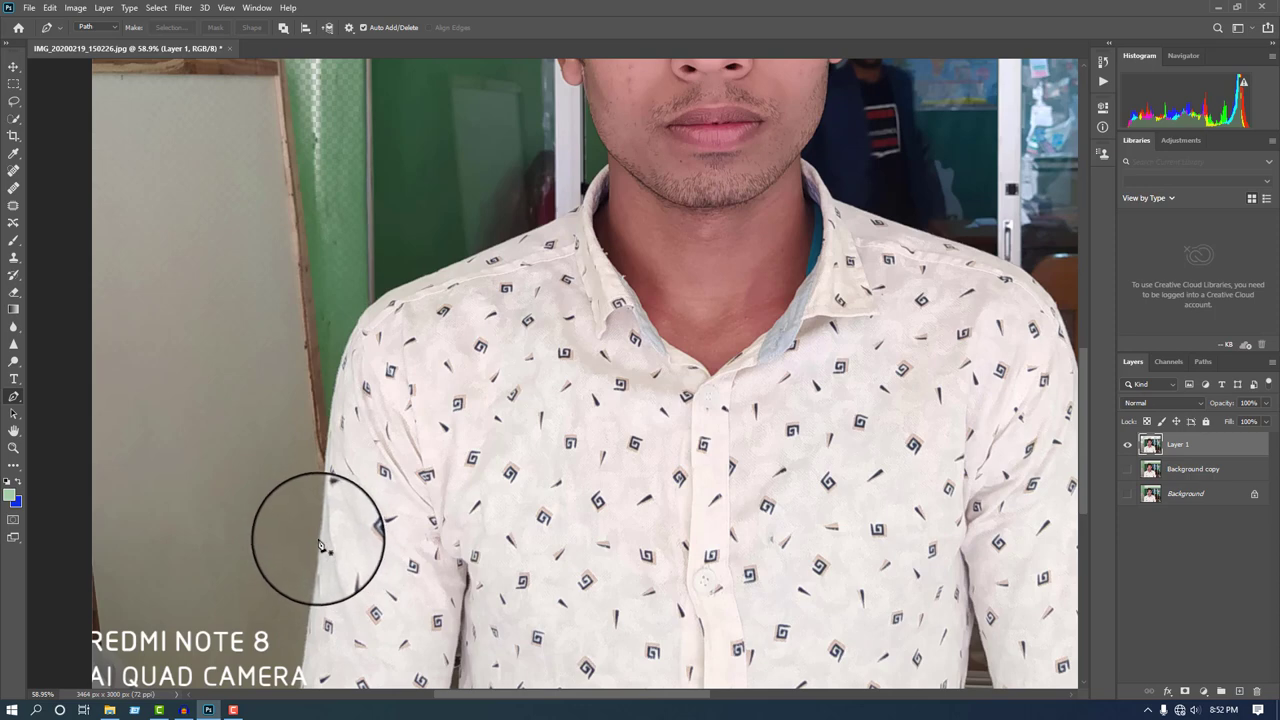
pyautogui.click(324, 540)
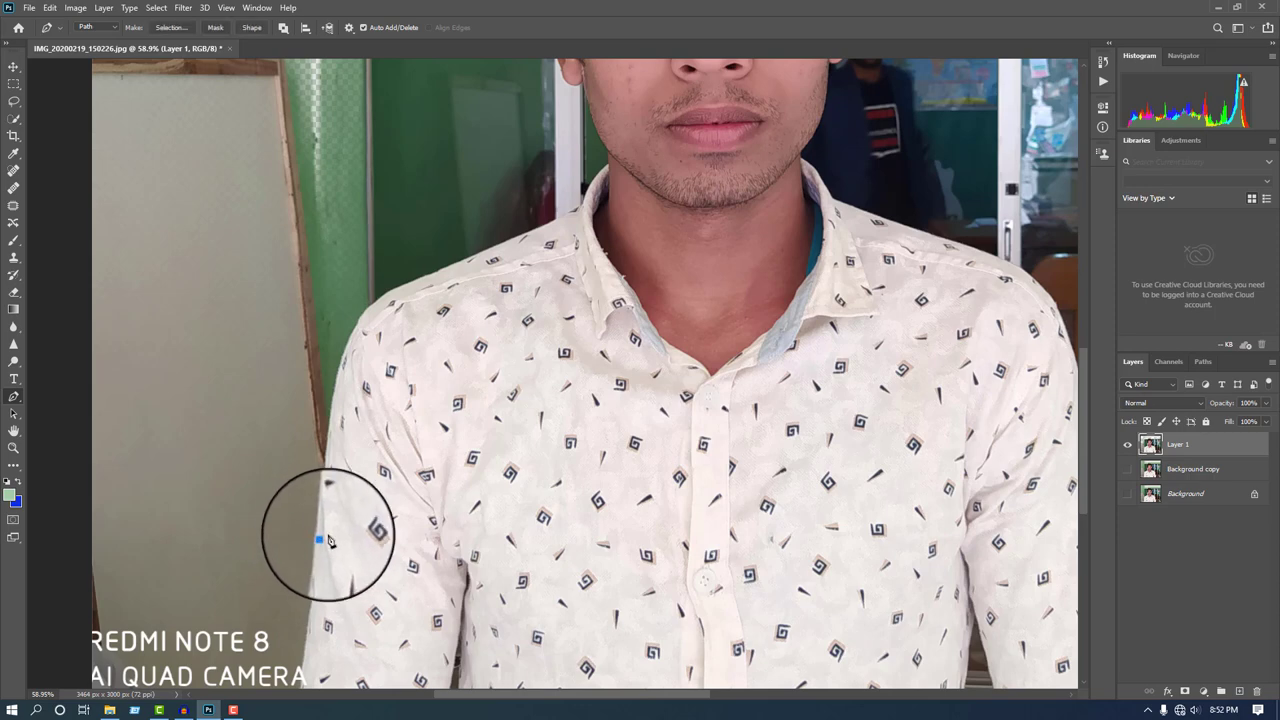
pyautogui.scroll(1, 345, 480)
pyautogui.moveTo(343, 328); pyautogui.dragTo(362, 292)
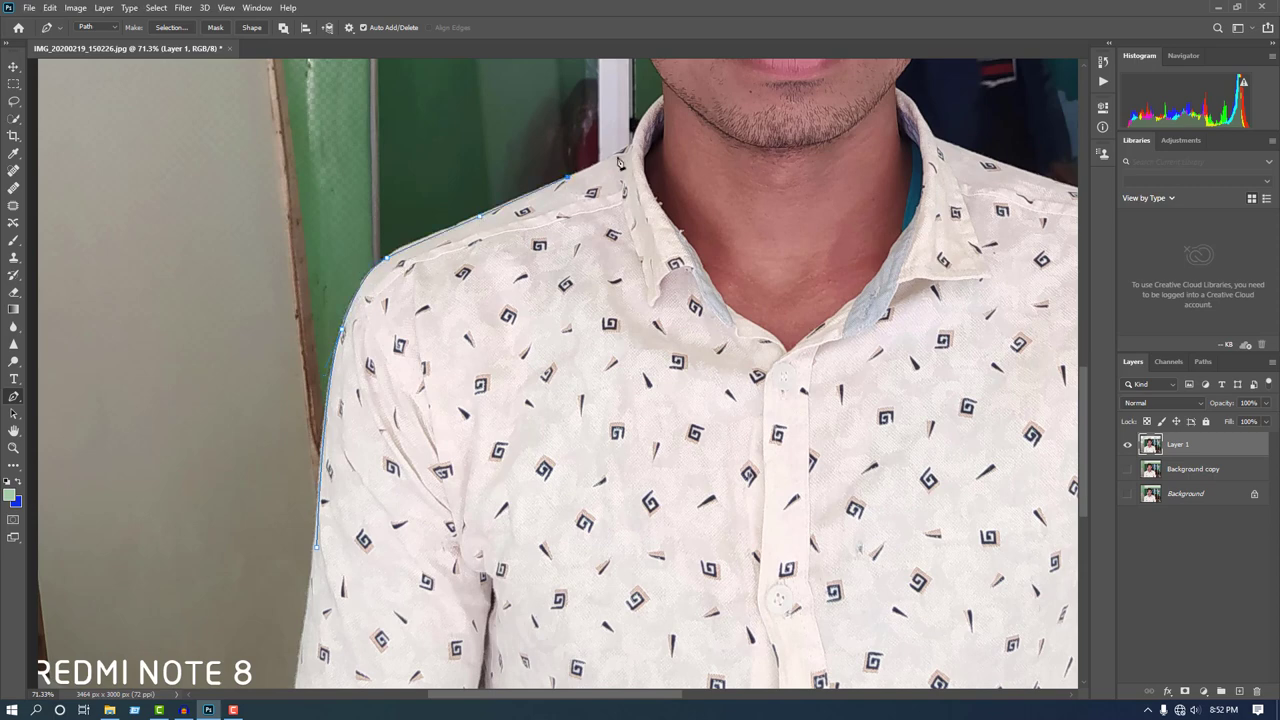
# - Curve the path up toward the jawline and add a point along the collar edge
pyautogui.scroll(1, 654, 181)
pyautogui.scroll(4, 658, 215)
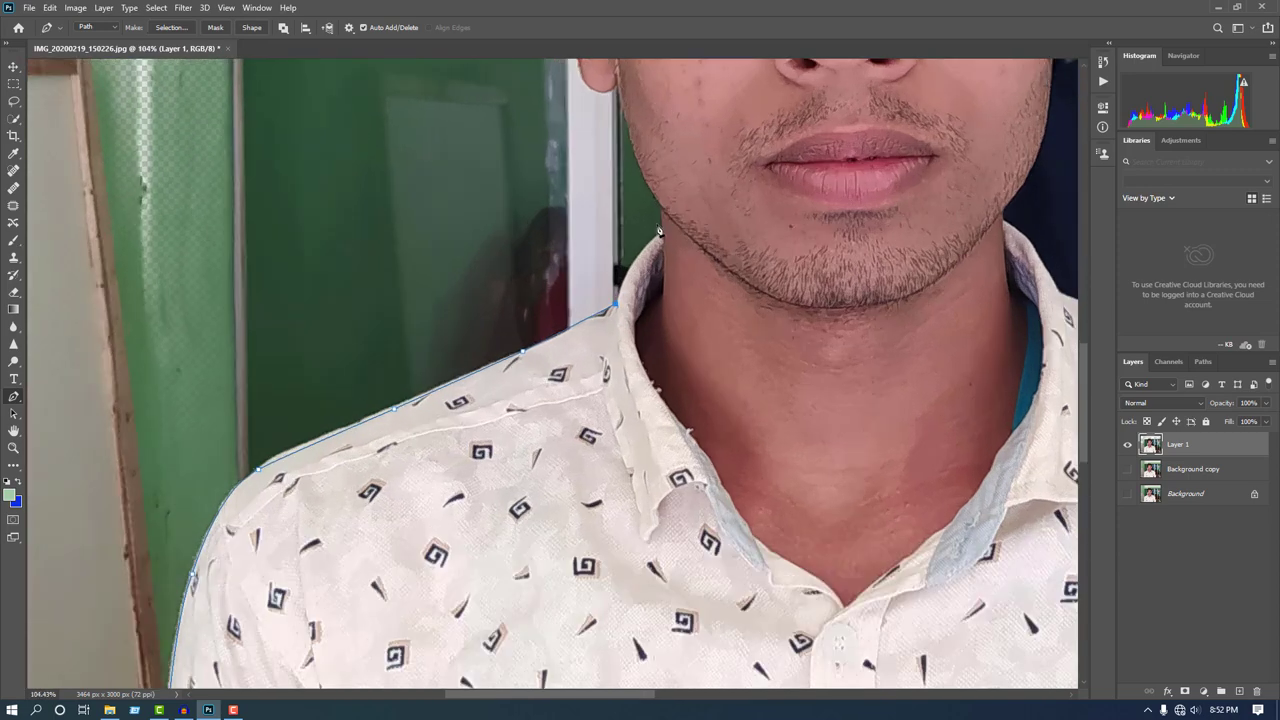
pyautogui.moveTo(659, 229); pyautogui.dragTo(709, 200)
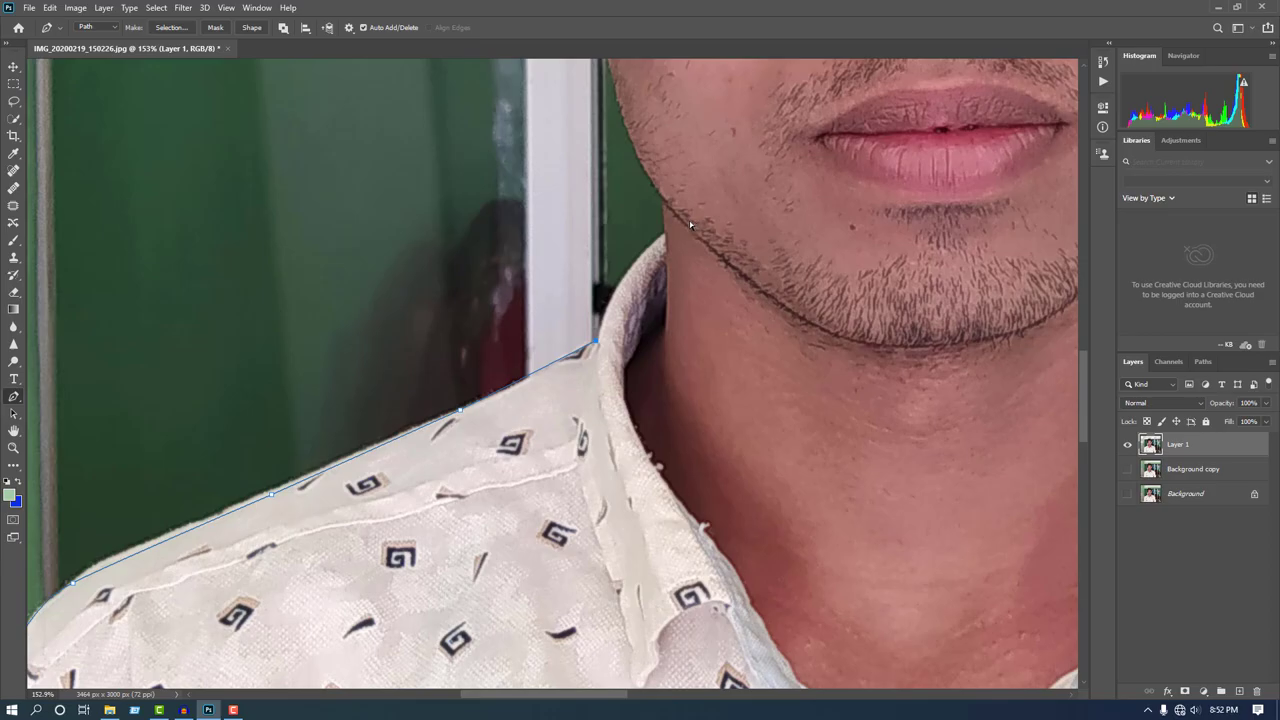
pyautogui.moveTo(611, 291); pyautogui.dragTo(628, 273)
pyautogui.scroll(-4, 594, 291)
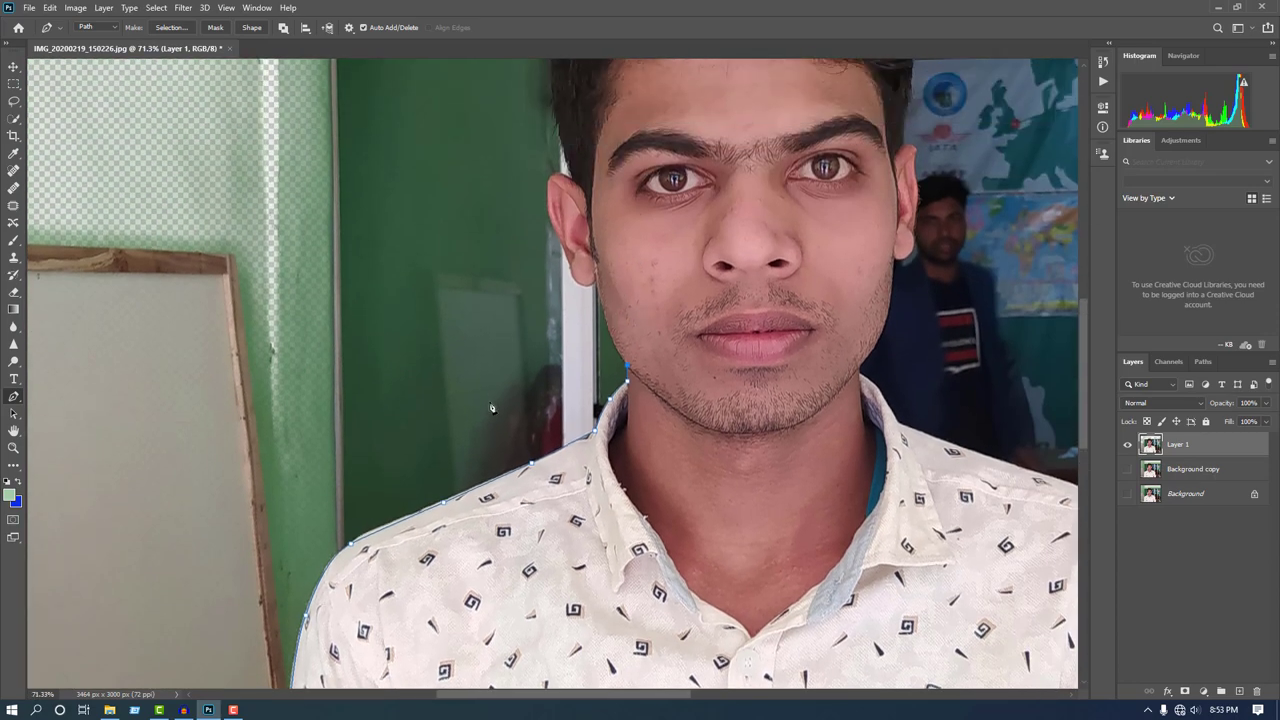
pyautogui.scroll(-2, 492, 408)
pyautogui.scroll(3, 634, 240)
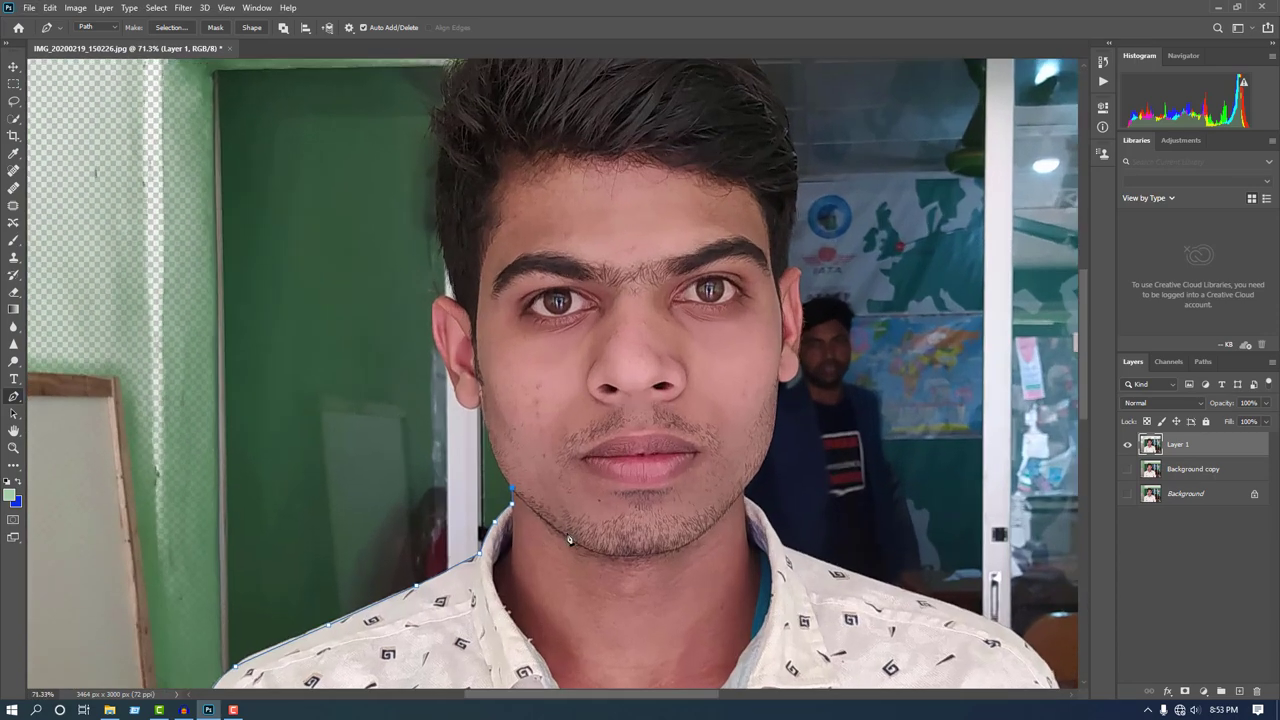
pyautogui.scroll(3, 569, 540)
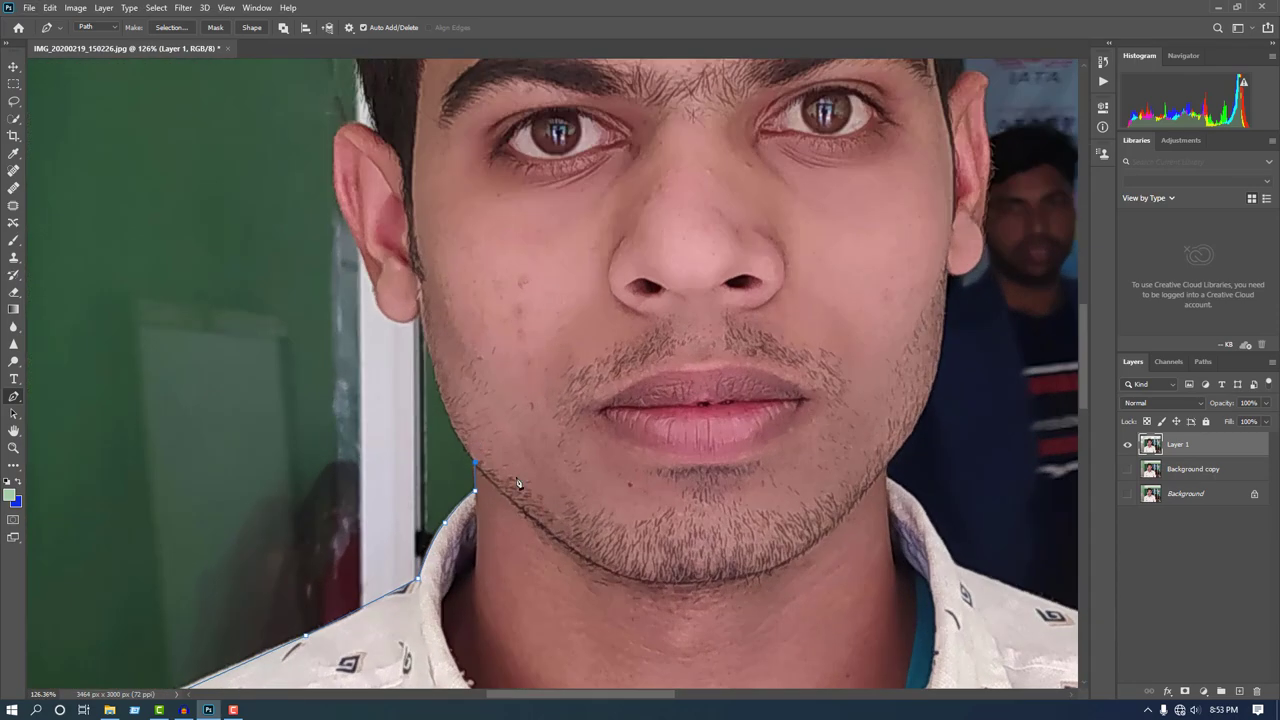
# - Extend the path up the jaw, around the ear lobe and along the left ear rim to its top
pyautogui.click(446, 416)
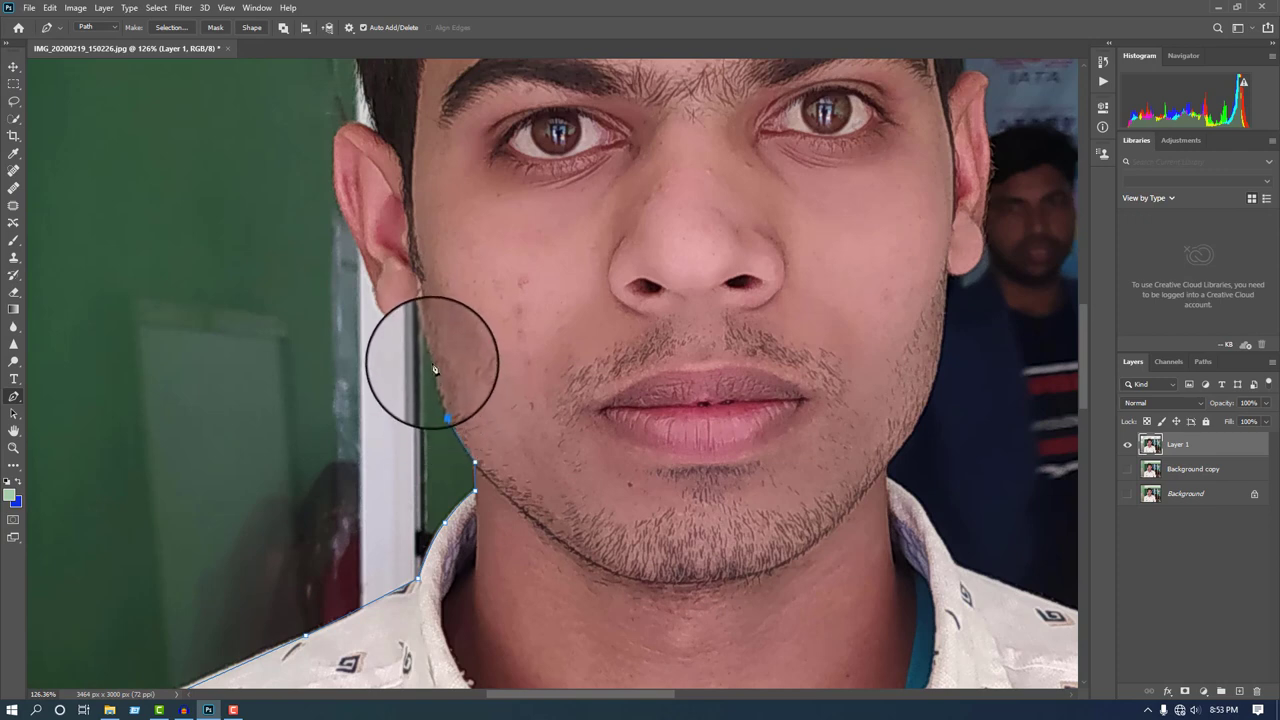
pyautogui.click(433, 365)
pyautogui.click(438, 315)
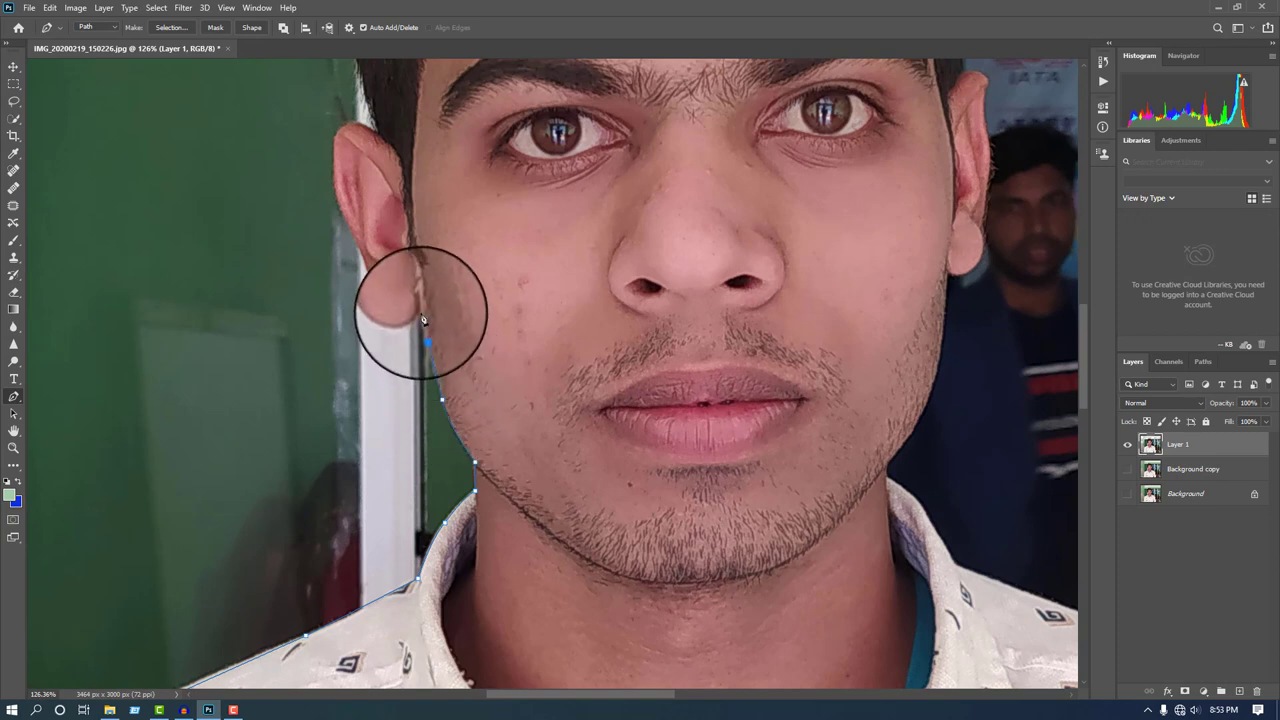
pyautogui.click(388, 321)
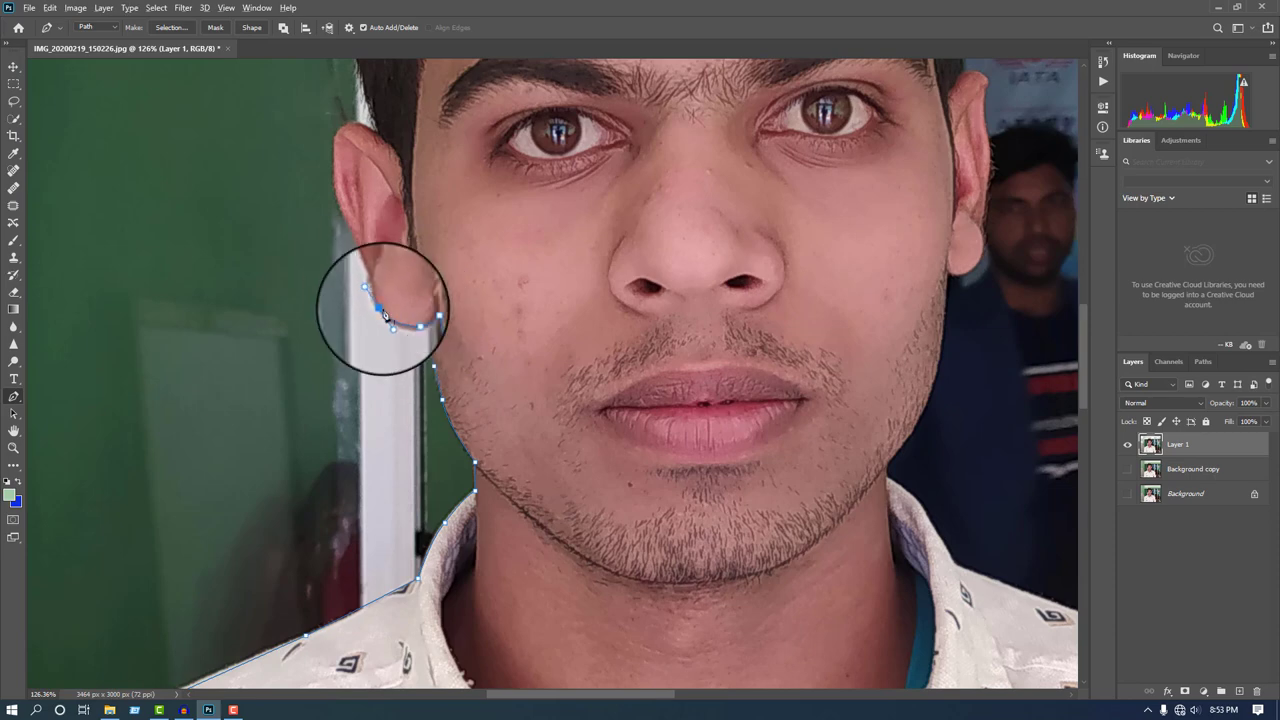
pyautogui.scroll(3, 372, 195)
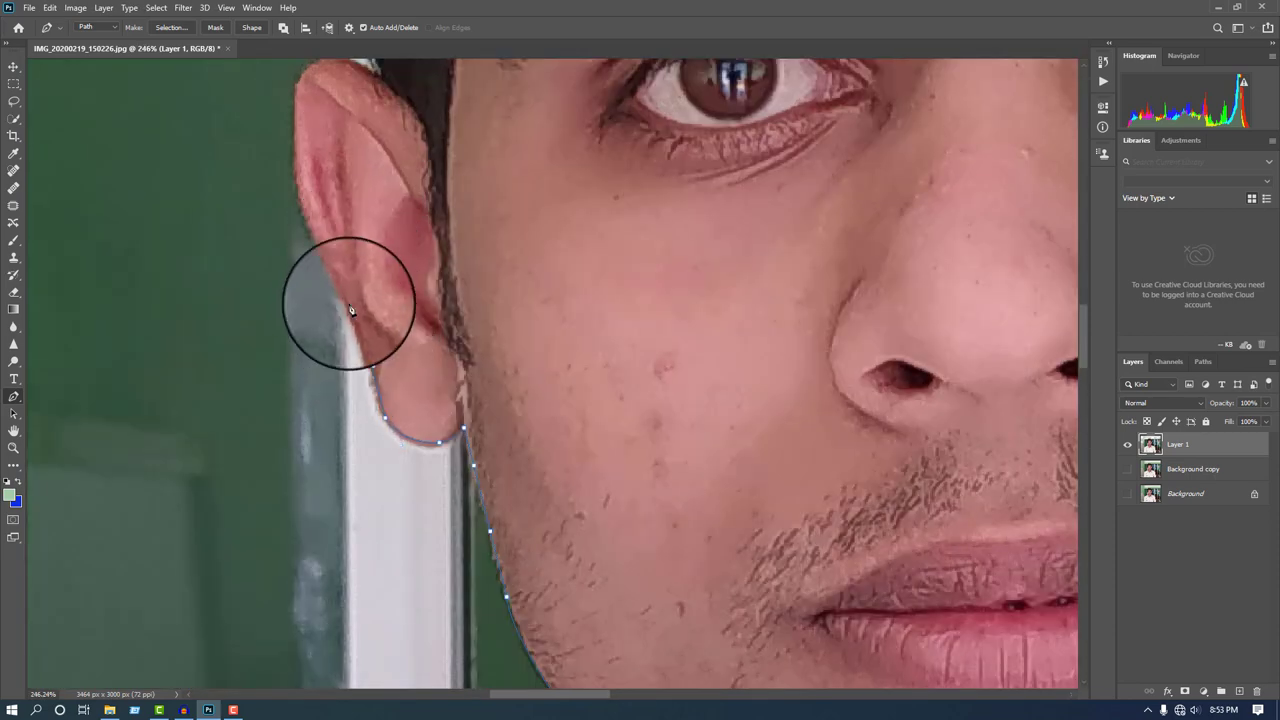
pyautogui.click(323, 253)
pyautogui.scroll(1, 323, 275)
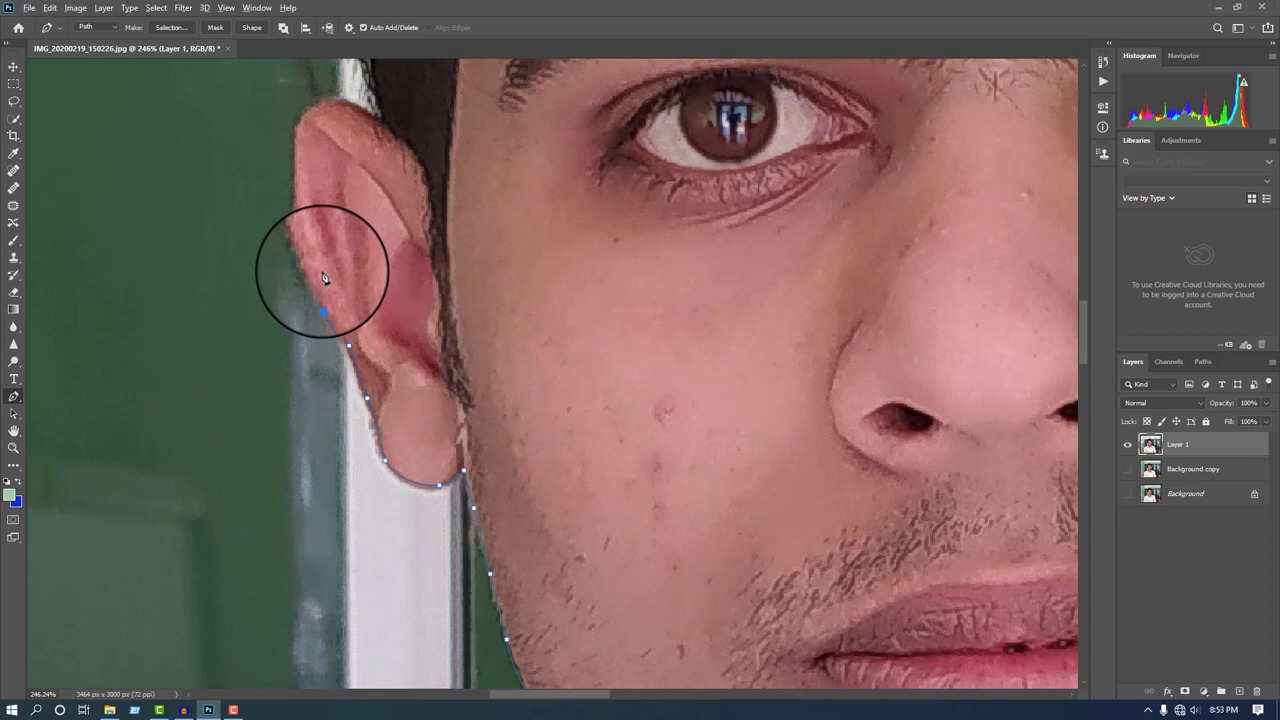
pyautogui.click(299, 230)
pyautogui.scroll(1, 300, 230)
pyautogui.click(299, 170)
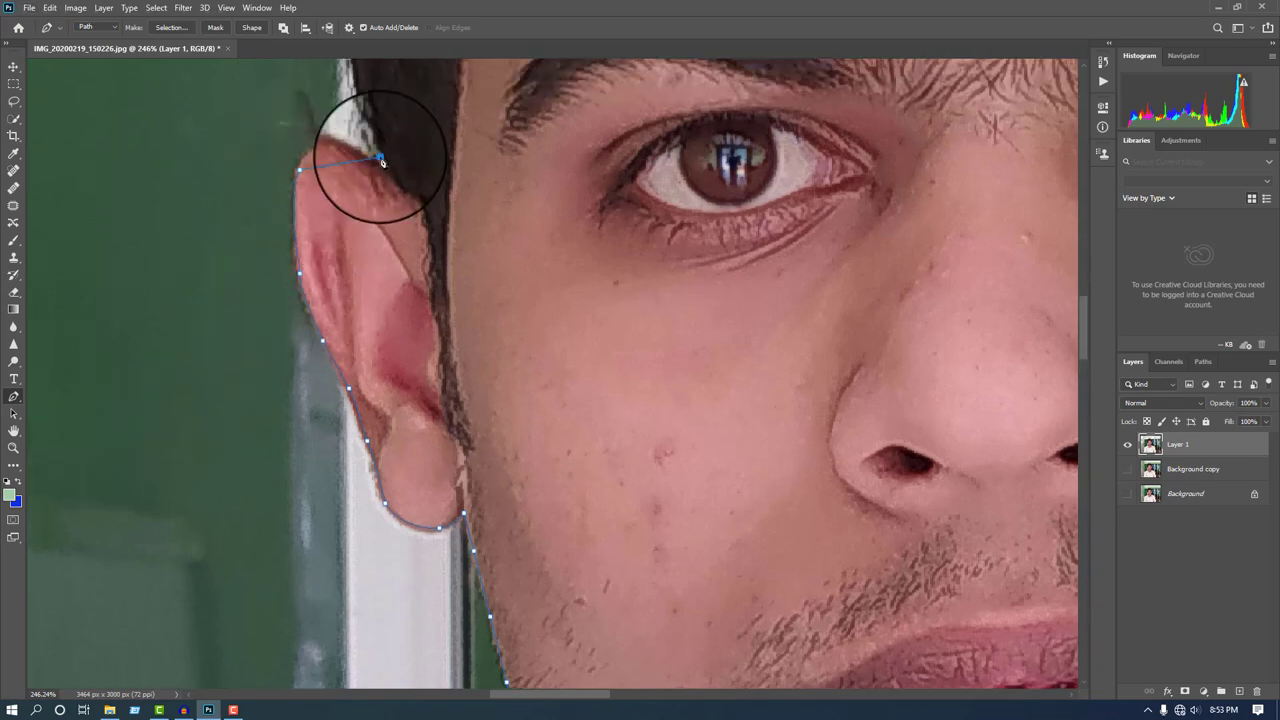
pyautogui.moveTo(377, 157); pyautogui.dragTo(457, 190)
# - Curve the outline up the hairline and across the top of the hair to its right edge
pyautogui.scroll(-5, 374, 149)
pyautogui.scroll(4, 443, 243)
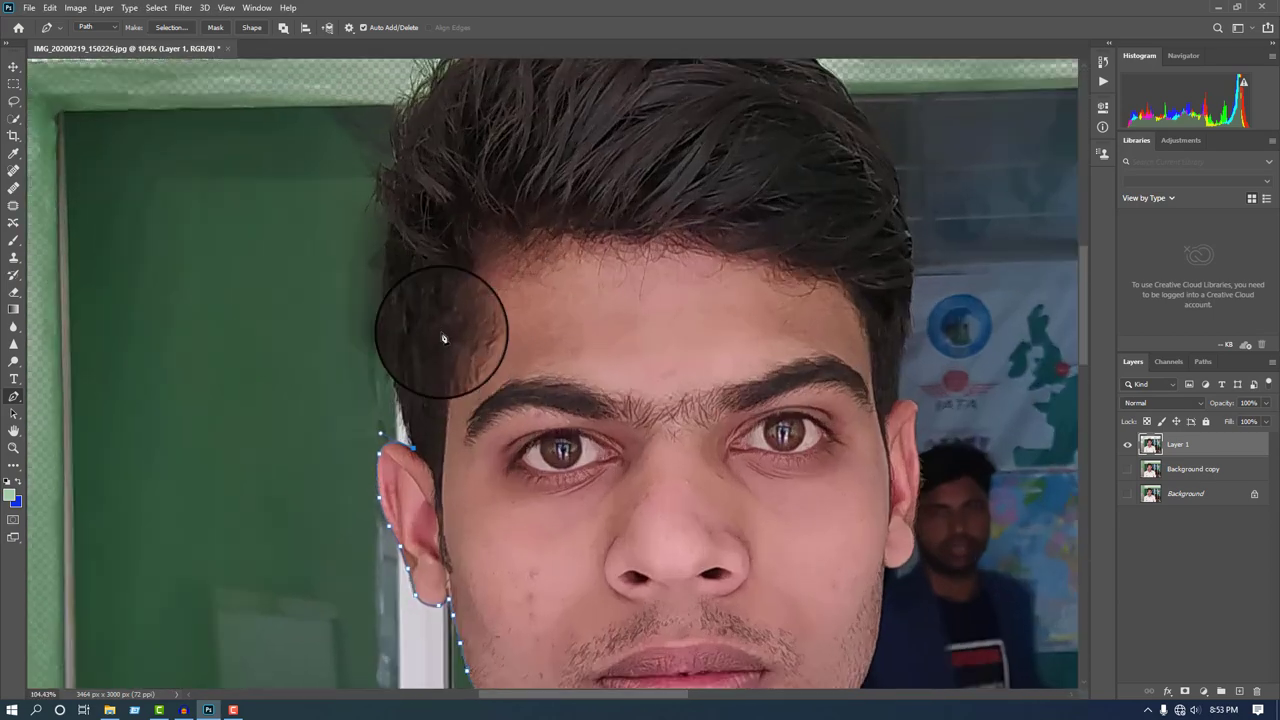
pyautogui.click(343, 206)
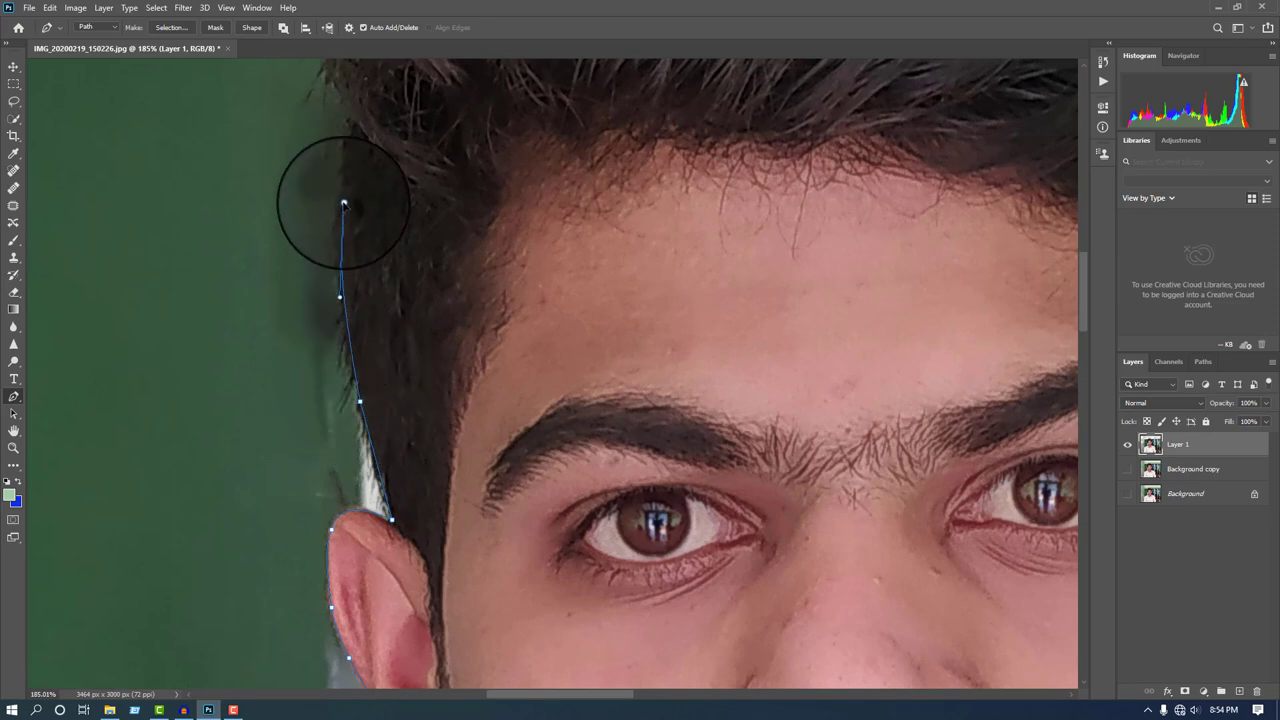
pyautogui.scroll(-3, 311, 353)
pyautogui.scroll(3, 311, 353)
pyautogui.moveTo(368, 105); pyautogui.dragTo(436, 47)
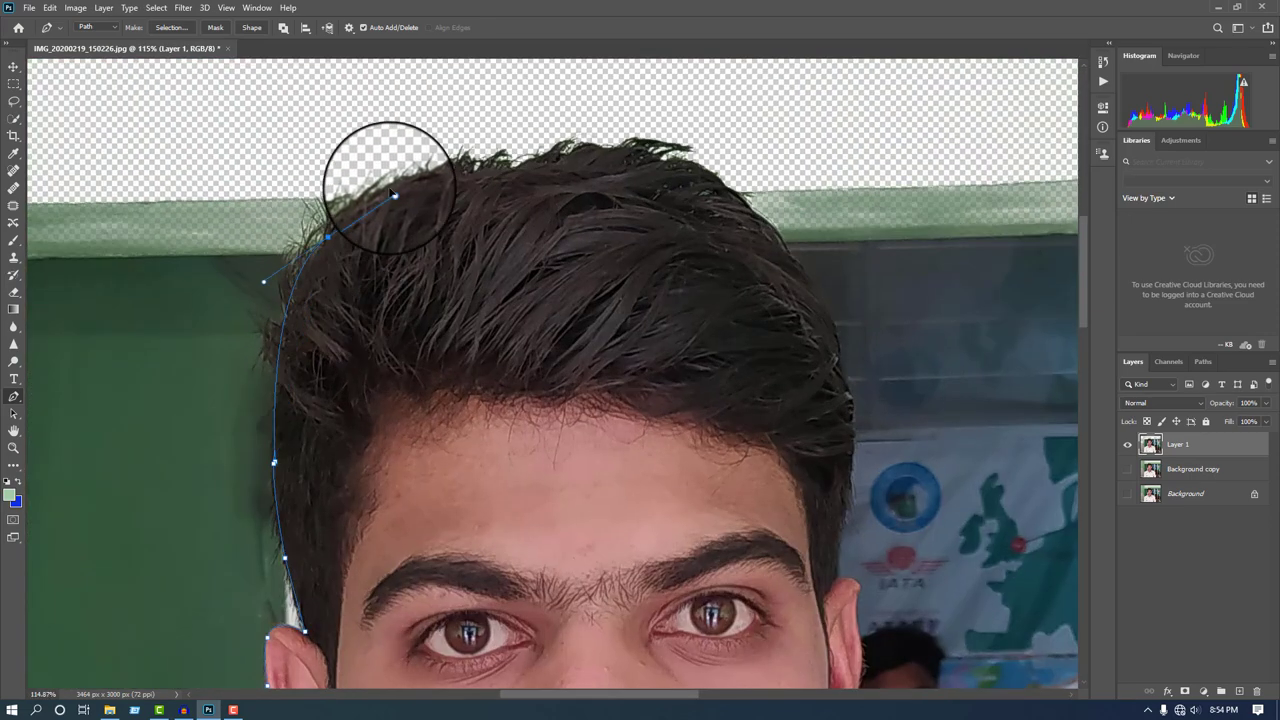
pyautogui.moveTo(555, 151); pyautogui.dragTo(708, 151)
pyautogui.moveTo(771, 229); pyautogui.dragTo(858, 342)
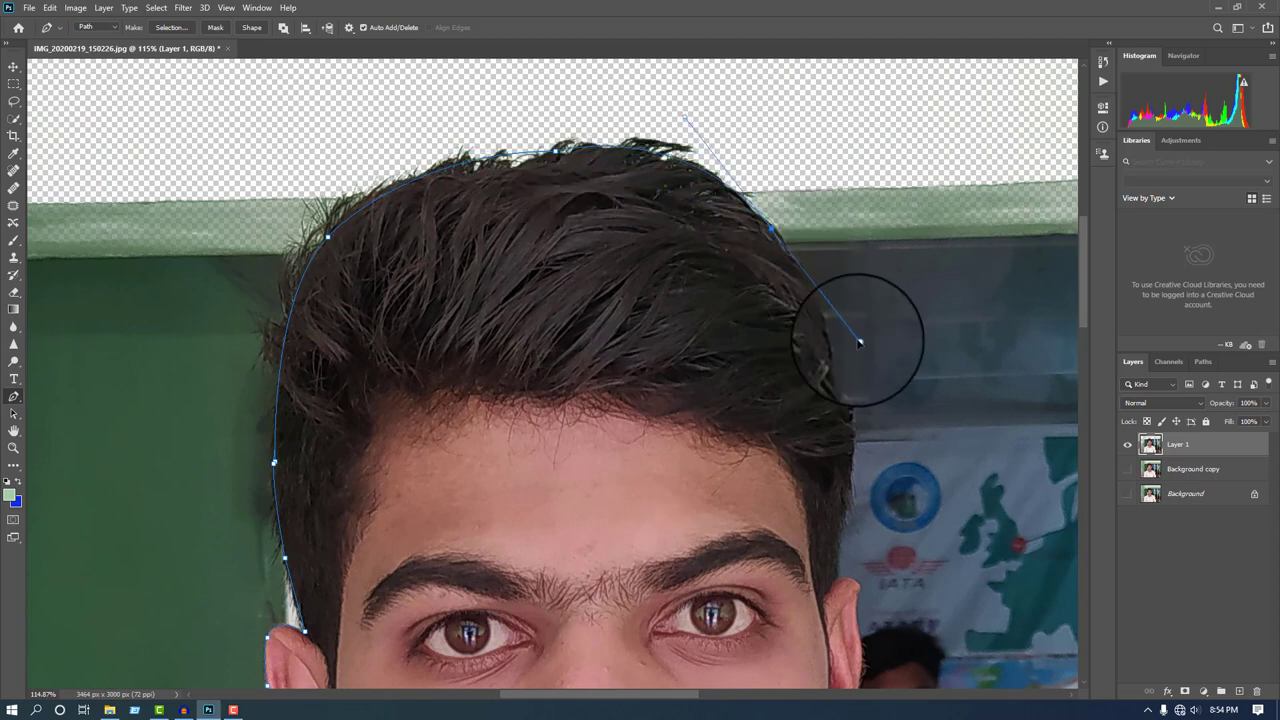
pyautogui.keyDown('alt'); pyautogui.click(771, 229); pyautogui.keyUp('alt')
# - Continue the curved outline down the right edge of the hair
pyautogui.scroll(2, 617, 286)
pyautogui.moveTo(724, 252); pyautogui.dragTo(731, 370)
pyautogui.keyDown('alt'); pyautogui.click(723, 252); pyautogui.keyUp('alt')
pyautogui.scroll(-3, 725, 245)
pyautogui.scroll(3, 731, 370)
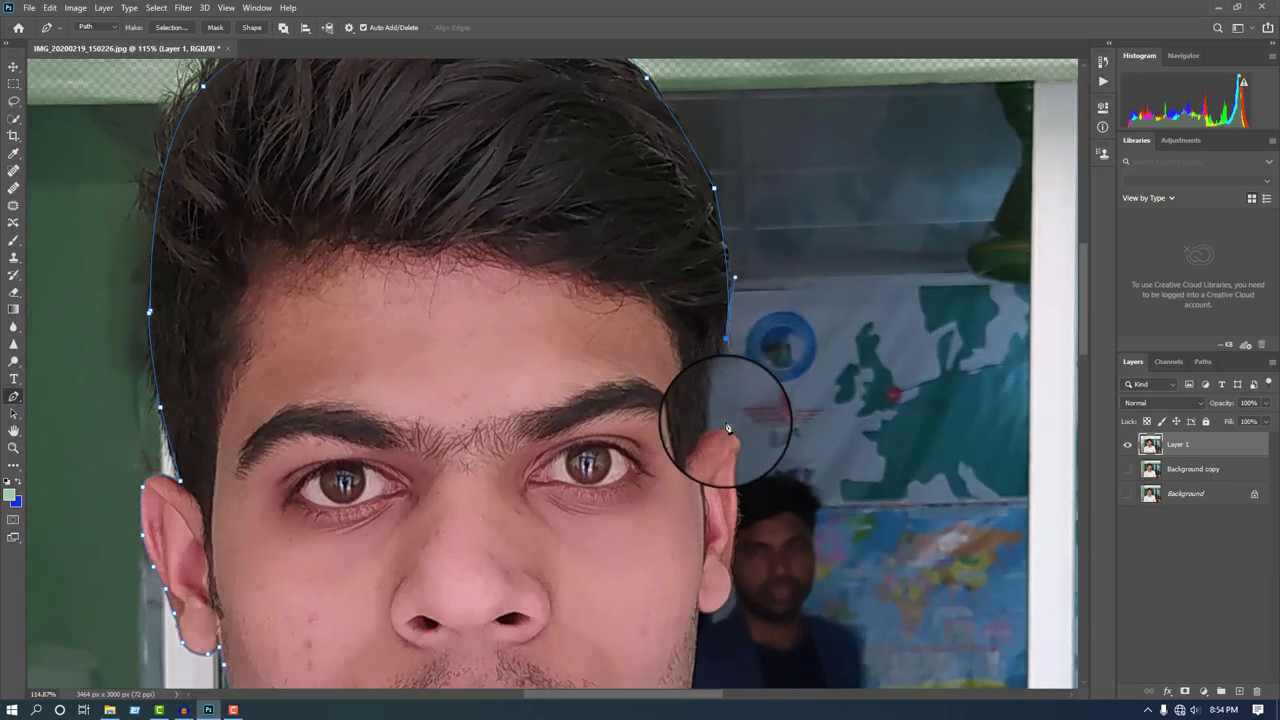
pyautogui.click(716, 365)
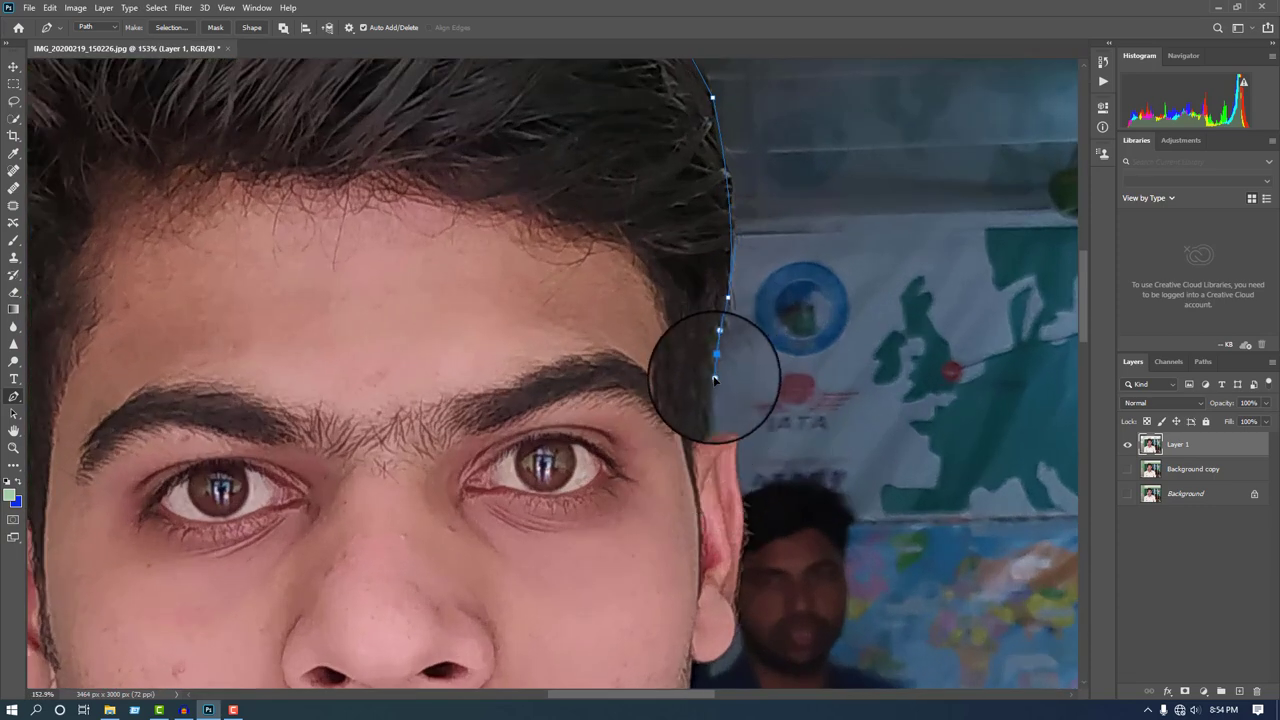
pyautogui.moveTo(706, 400); pyautogui.dragTo(717, 462)
pyautogui.scroll(3, 743, 446)
pyautogui.scroll(-2, 727, 416)
# - Trace down the right ear and curve the path around the bottom of the earlobe
pyautogui.click(728, 418)
pyautogui.scroll(-4, 725, 420)
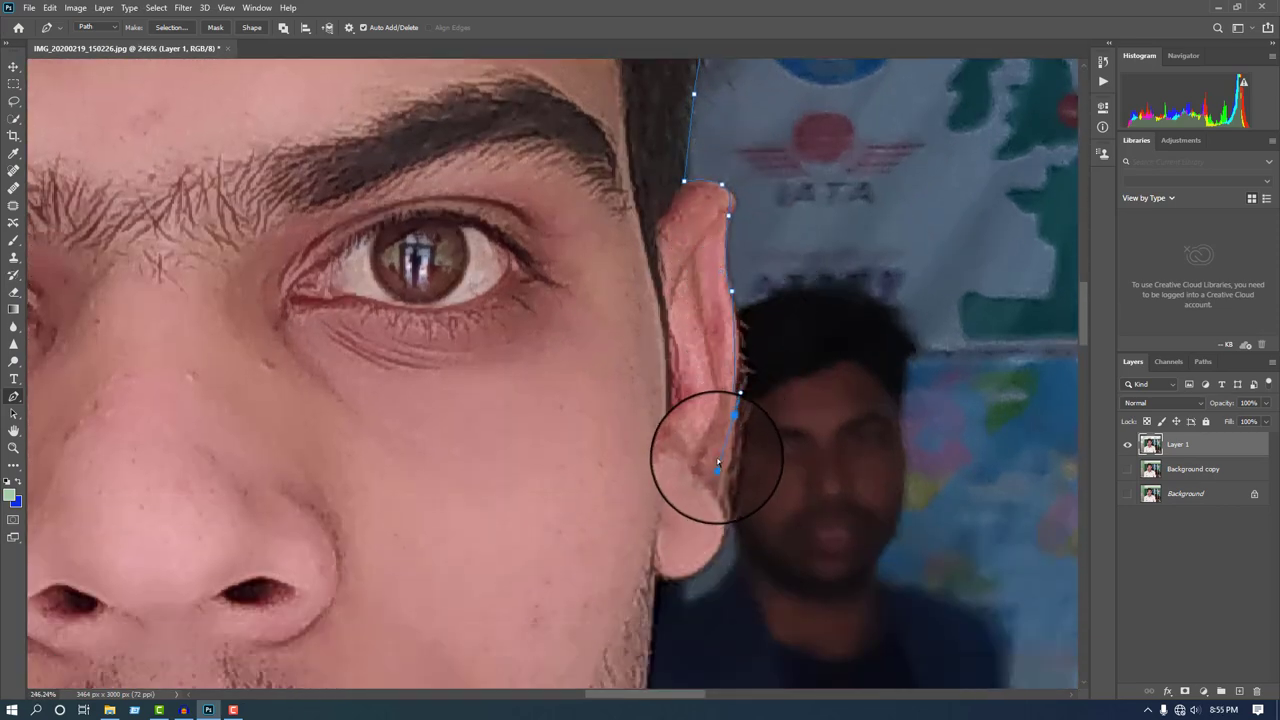
pyautogui.scroll(-3, 734, 390)
pyautogui.moveTo(734, 325); pyautogui.dragTo(721, 352)
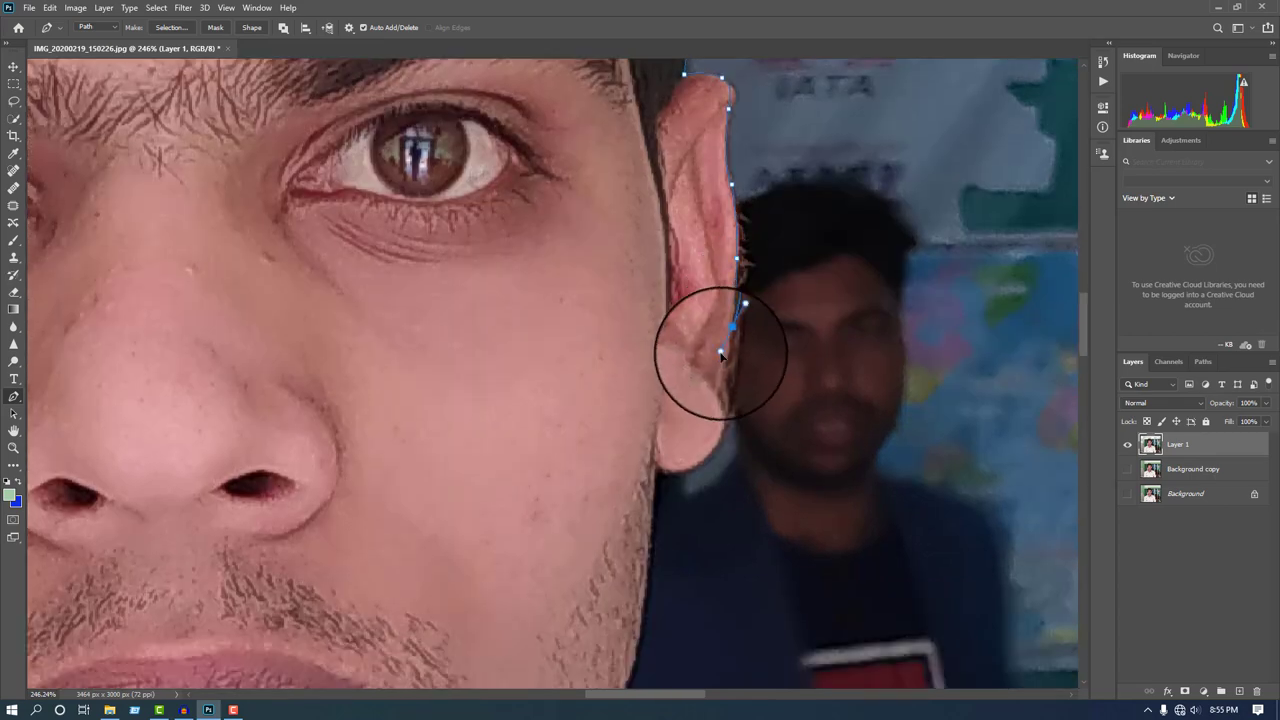
pyautogui.click(716, 395)
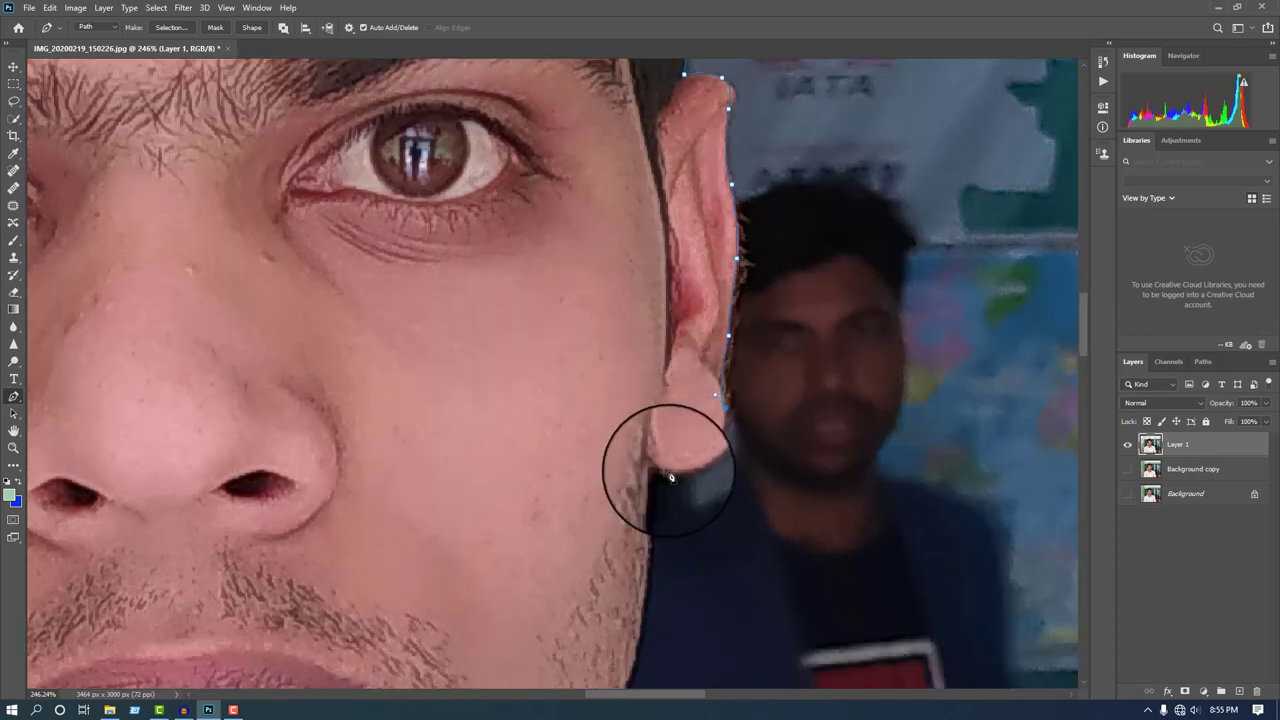
pyautogui.moveTo(709, 493); pyautogui.dragTo(603, 422)
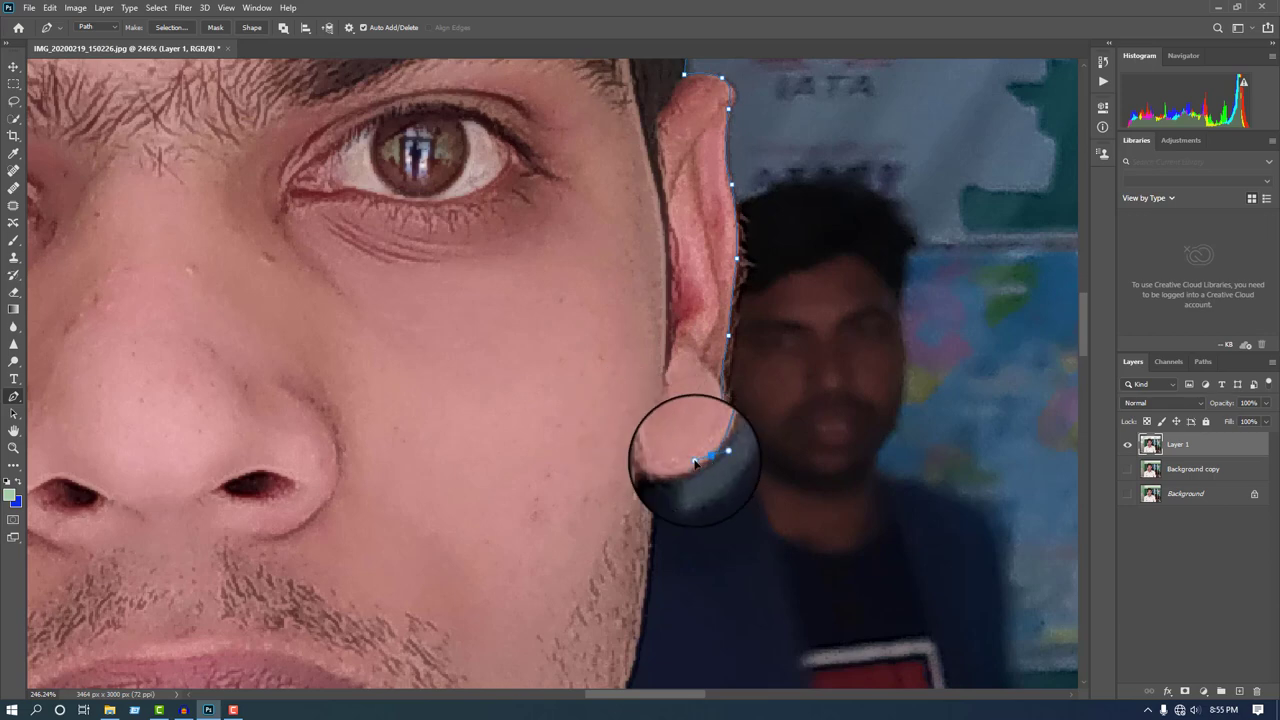
pyautogui.moveTo(690, 468); pyautogui.dragTo(620, 428)
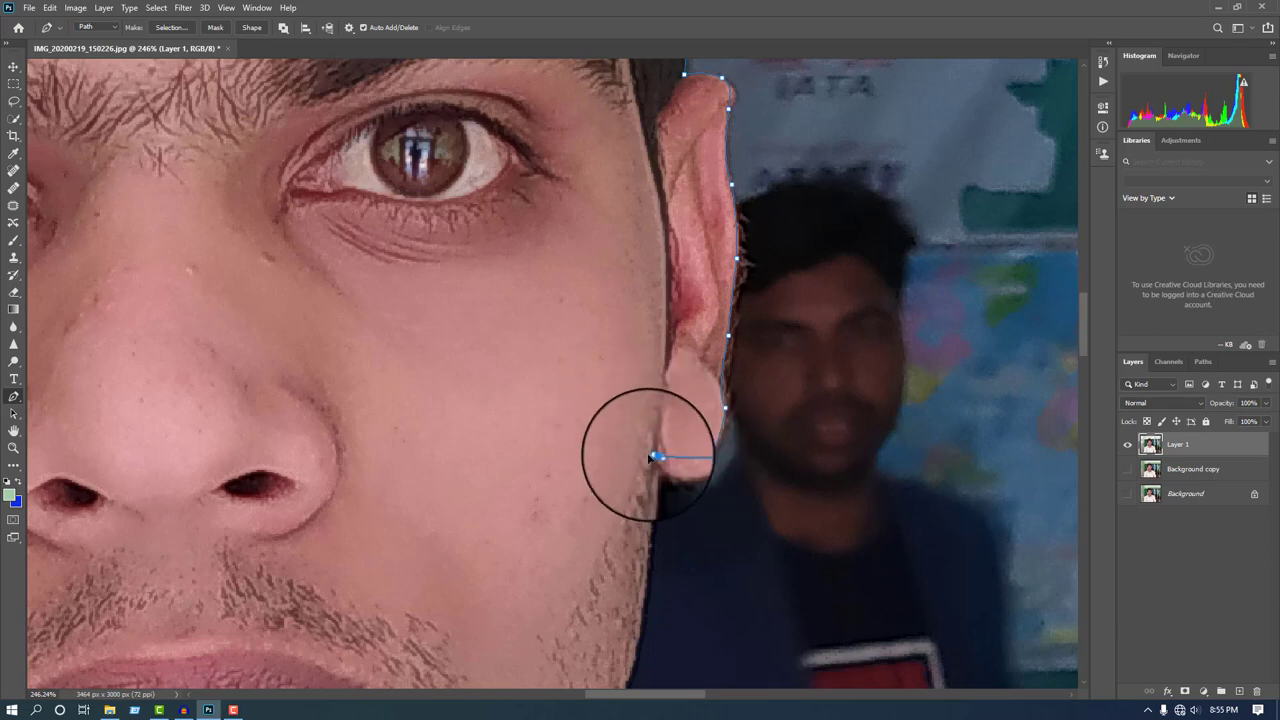
# - Add points down the right jaw edge to reach the shirt collar
pyautogui.scroll(-3, 645, 462)
pyautogui.scroll(-1, 649, 457)
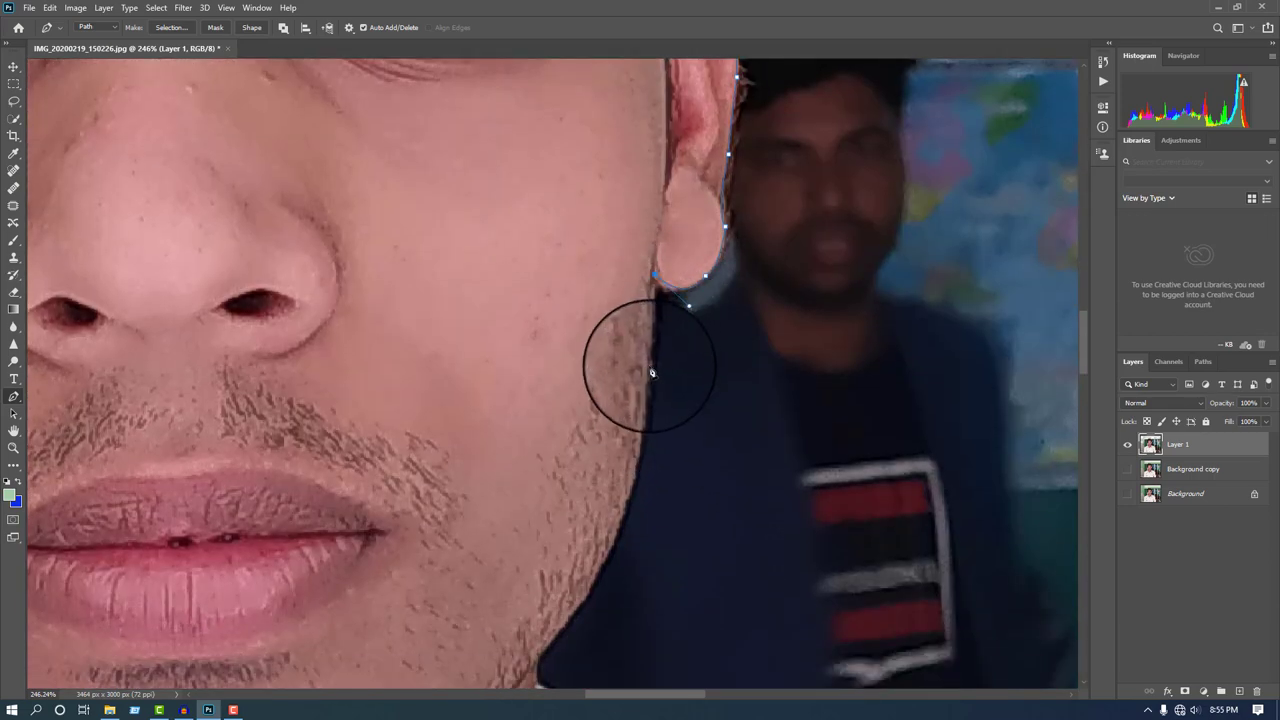
pyautogui.scroll(-2, 645, 390)
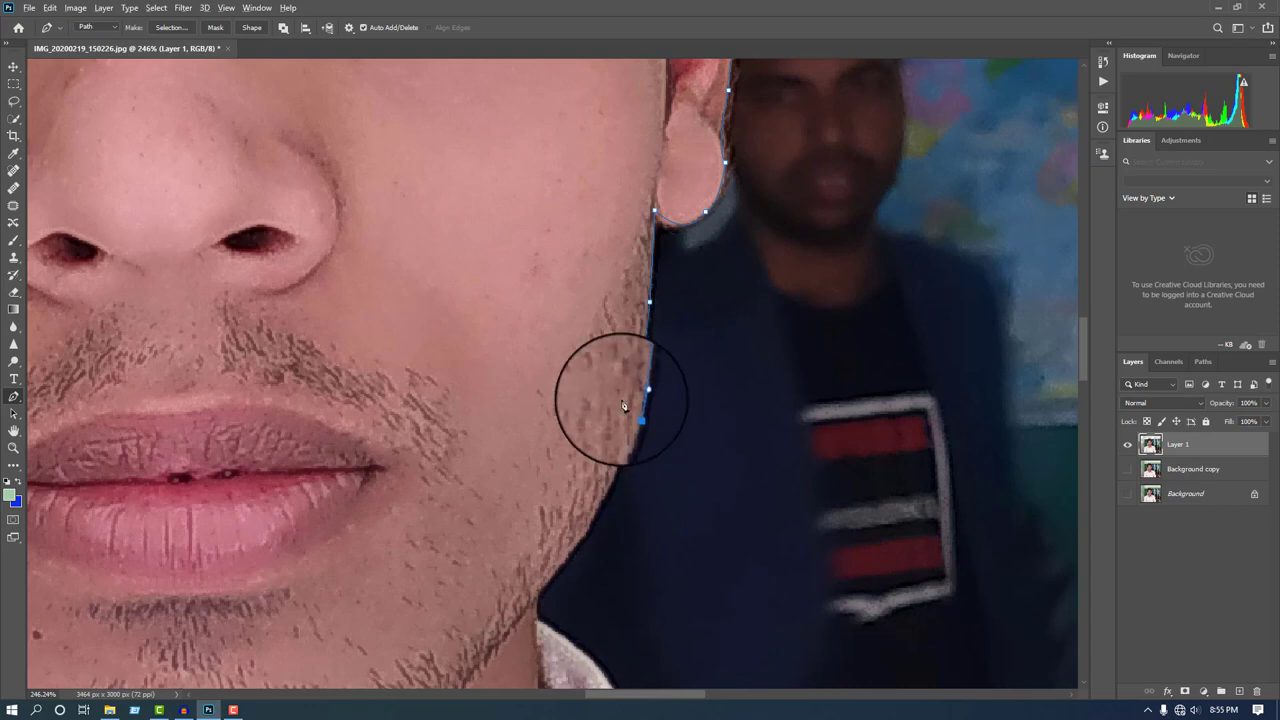
pyautogui.scroll(-3, 620, 420)
pyautogui.click(611, 456)
pyautogui.scroll(-2, 617, 463)
pyautogui.click(573, 434)
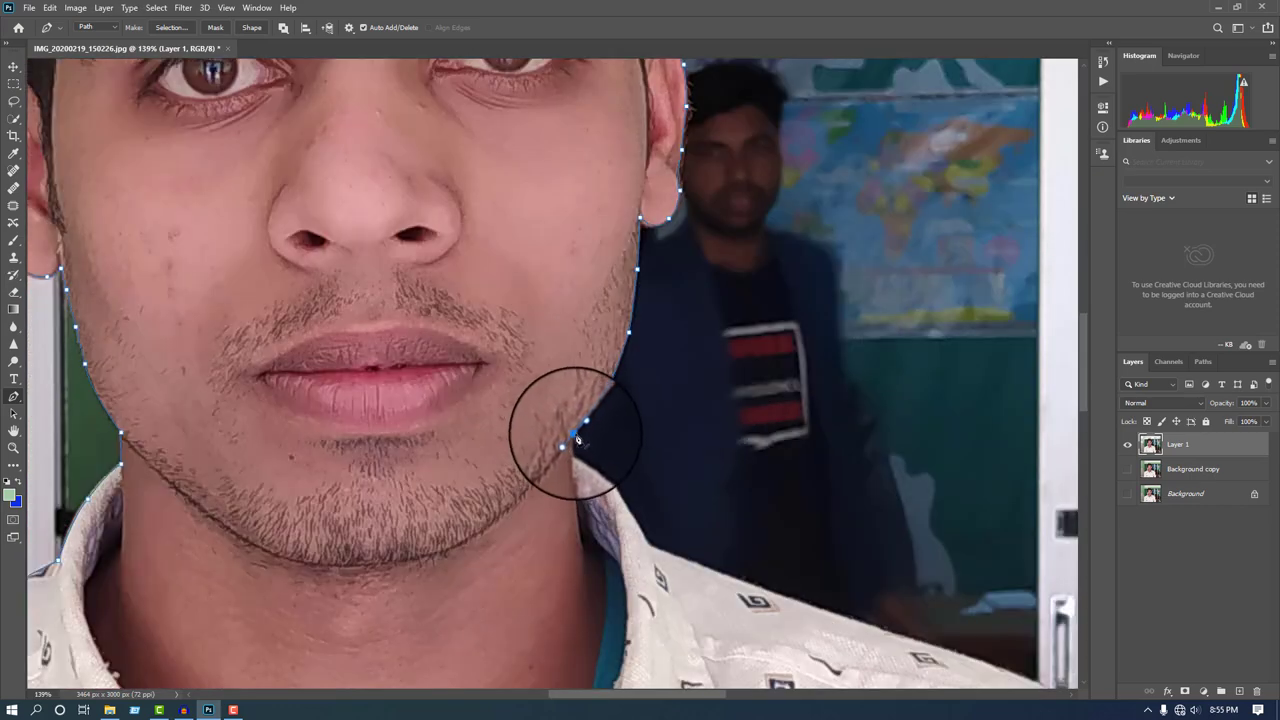
pyautogui.moveTo(634, 522); pyautogui.dragTo(651, 543)
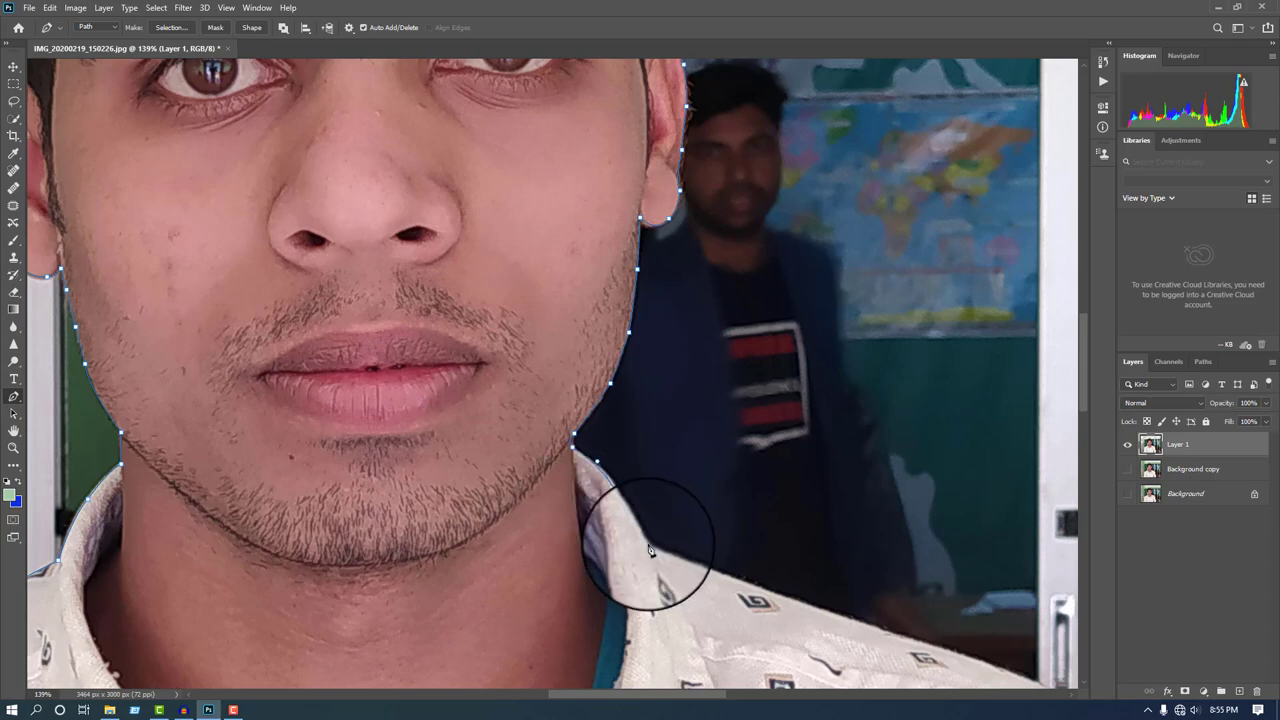
pyautogui.scroll(-4, 600, 535)
pyautogui.scroll(-1, 500, 480)
# - Extend the outline along the right shoulder and down the right sleeve edge
pyautogui.scroll(5, 600, 450)
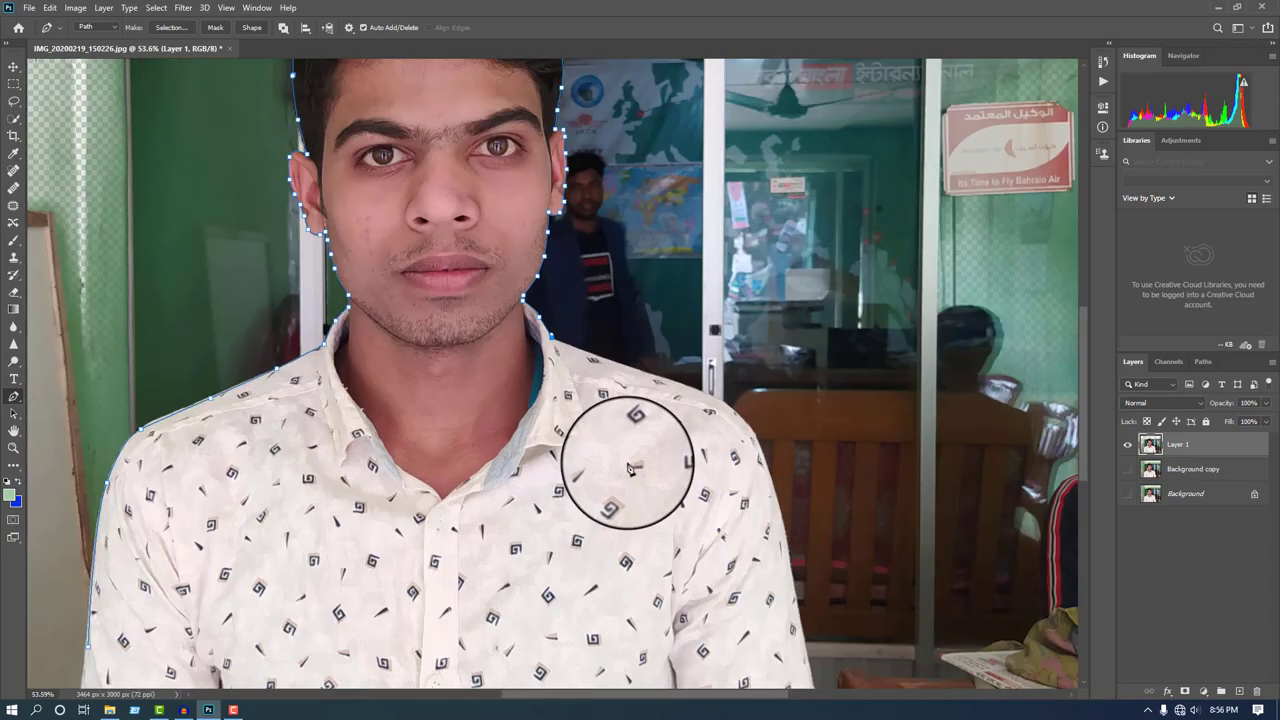
pyautogui.click(754, 374)
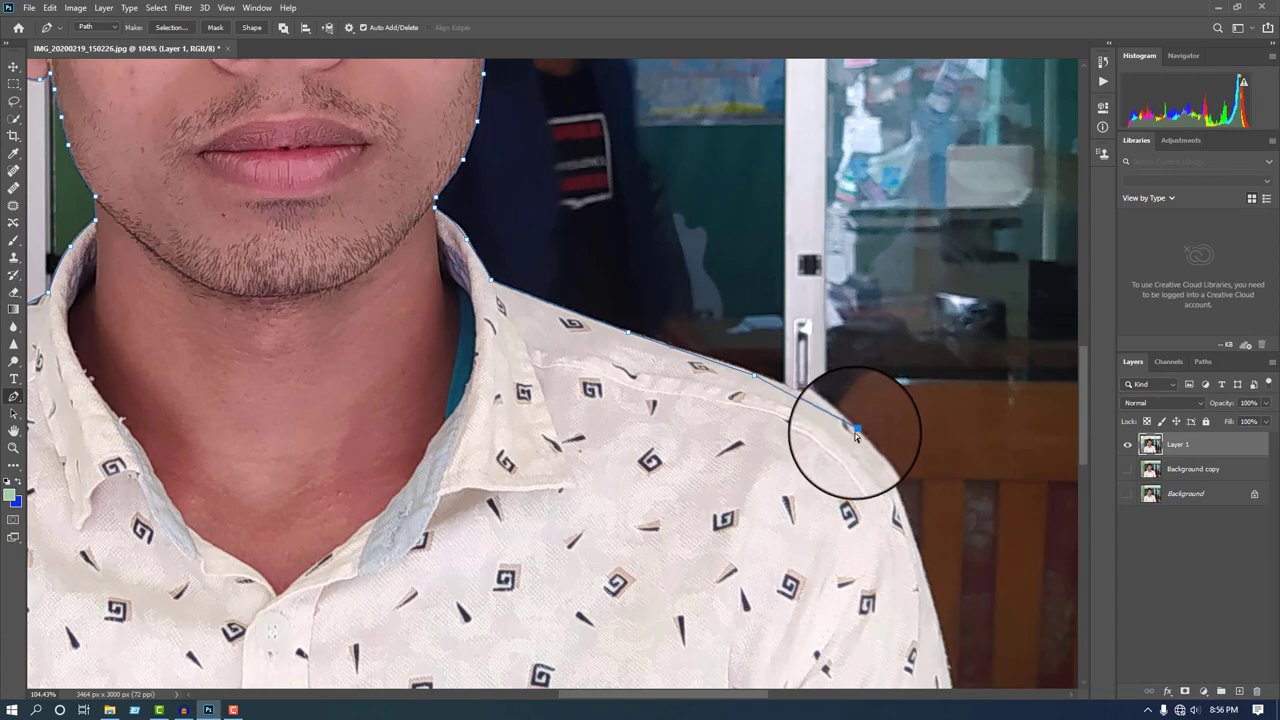
pyautogui.scroll(-3, 800, 500)
pyautogui.scroll(2, 790, 520)
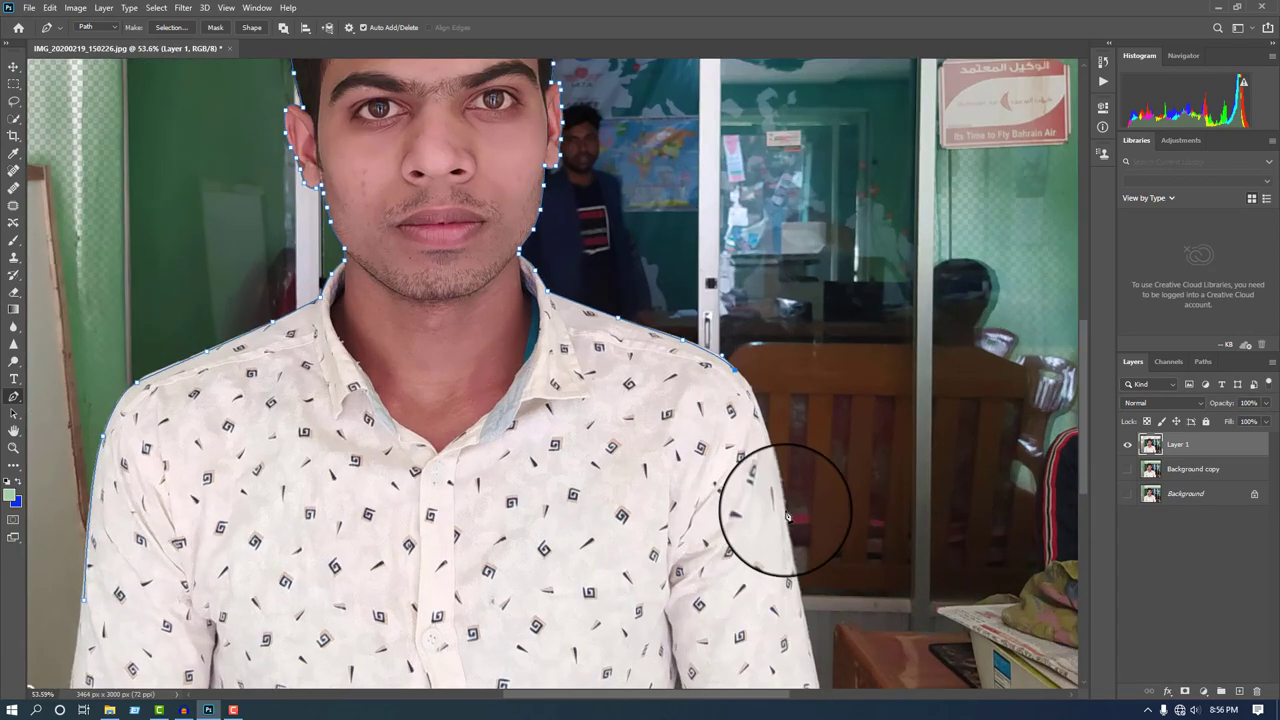
pyautogui.scroll(-3, 766, 509)
pyautogui.scroll(2, 808, 443)
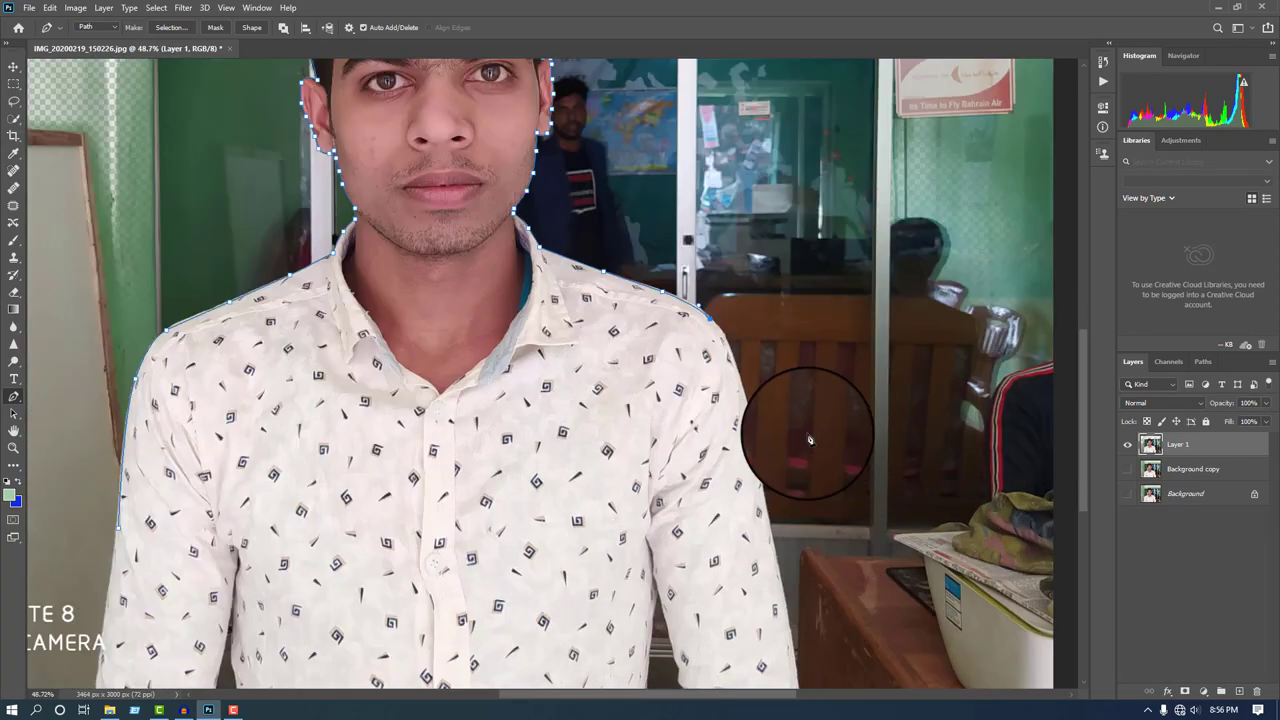
pyautogui.click(751, 416)
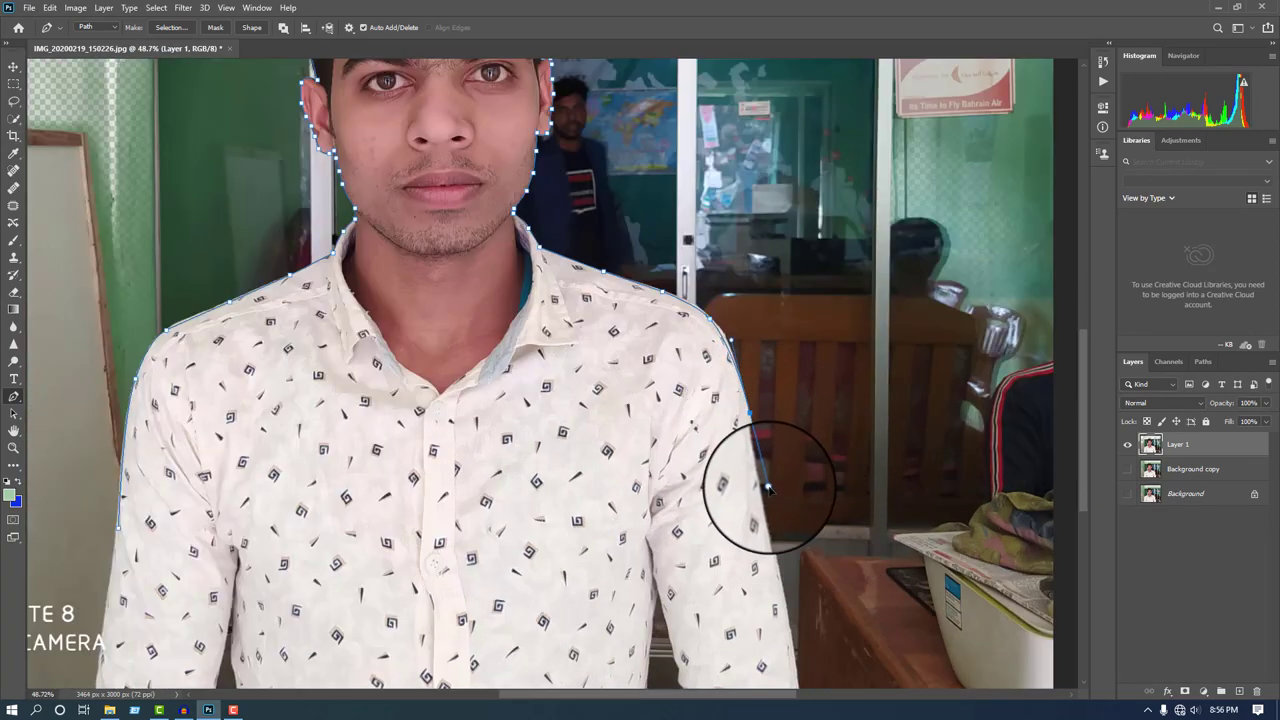
pyautogui.scroll(-1, 760, 434)
pyautogui.click(778, 424)
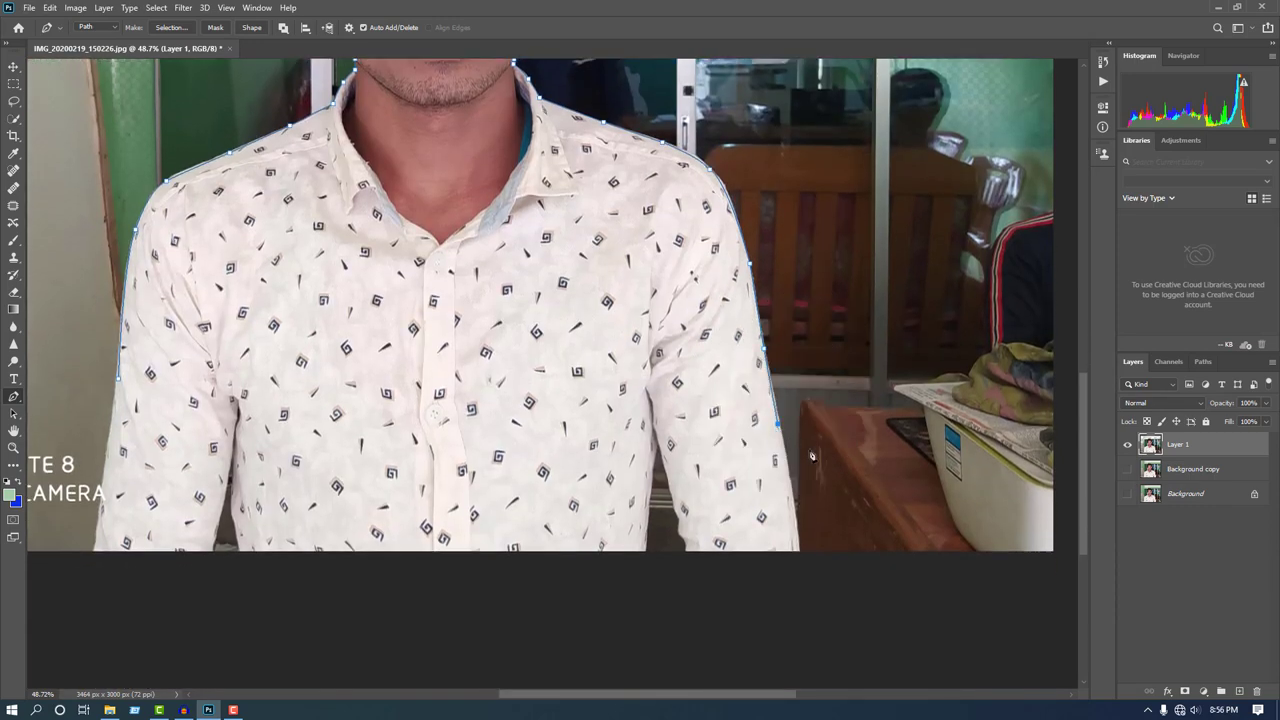
# - Close the path across the shirt at the starting anchor and fit the photo in the window
pyautogui.click(118, 382)
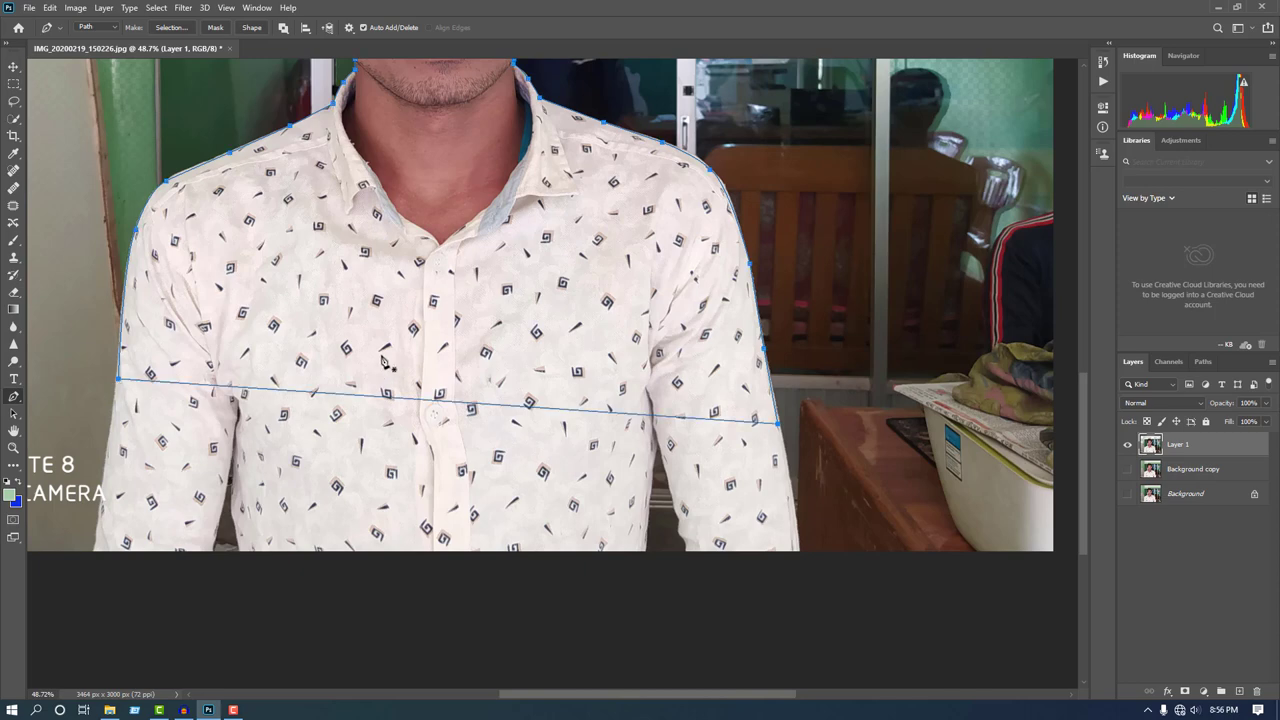
pyautogui.hotkey('ctrl', '0')
pyautogui.scroll(3, 491, 398)
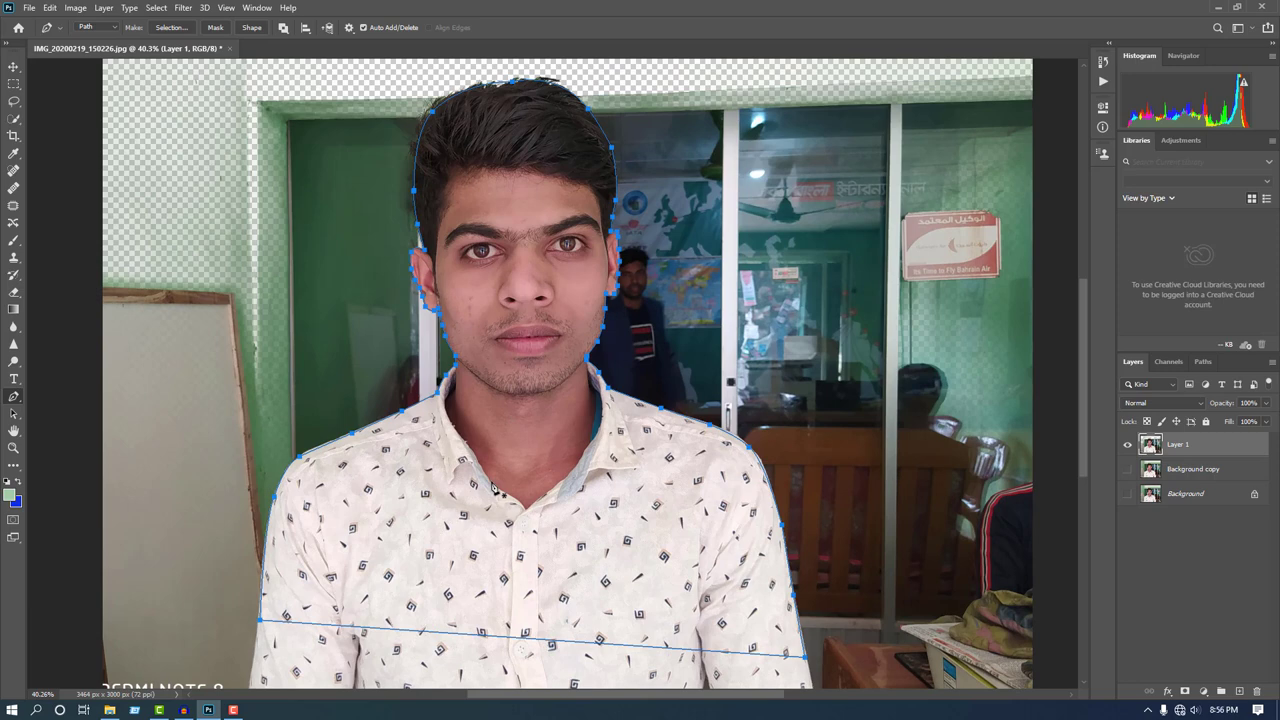
# - Load the closed outline path as a selection and pick the Quick Selection tool
pyautogui.hotkey('ctrl', 'Return')
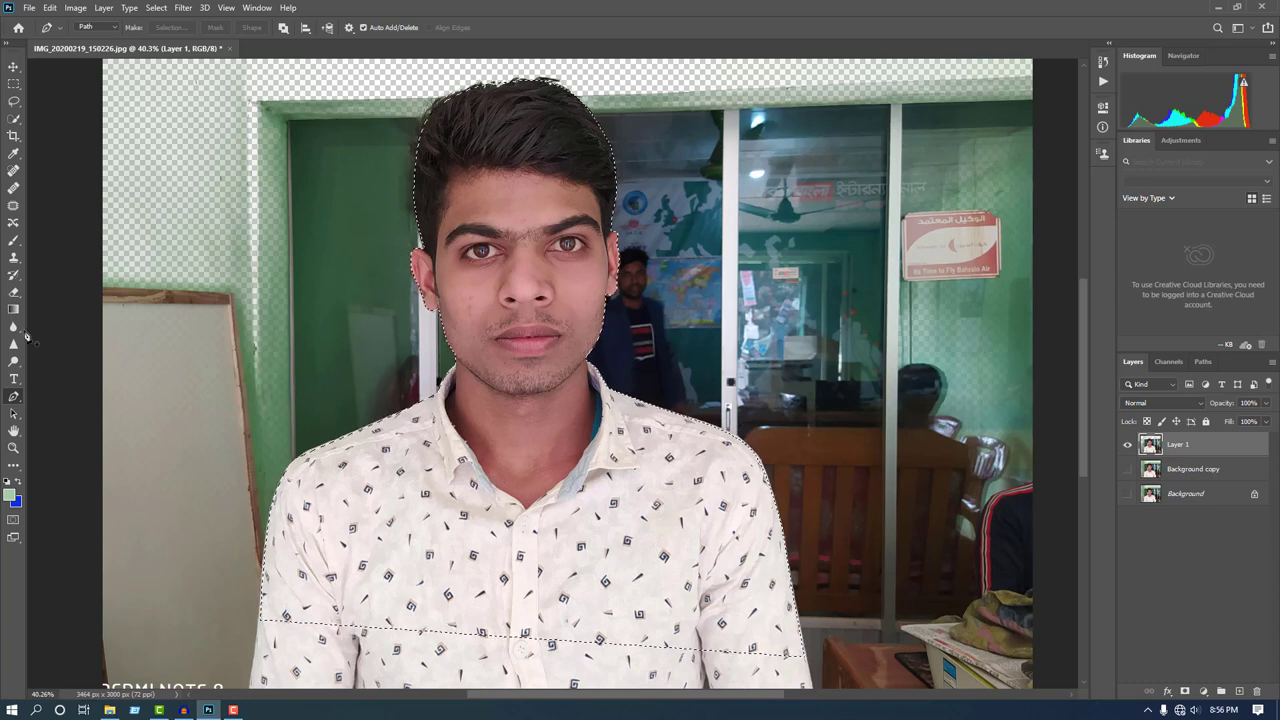
pyautogui.click(14, 120)
pyautogui.click(14, 120)
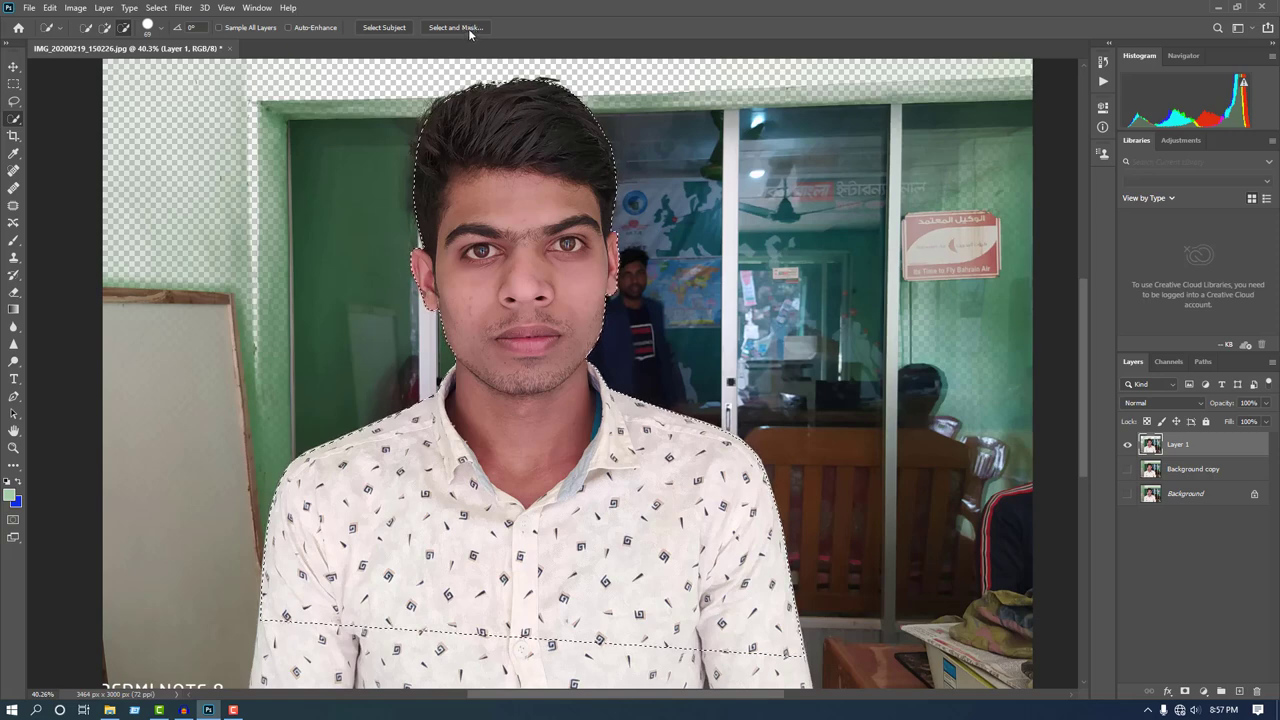
# - In Select and Mask, set Output To: New Layer and apply, creating the Layer 1 copy cut-out
pyautogui.click(470, 30)
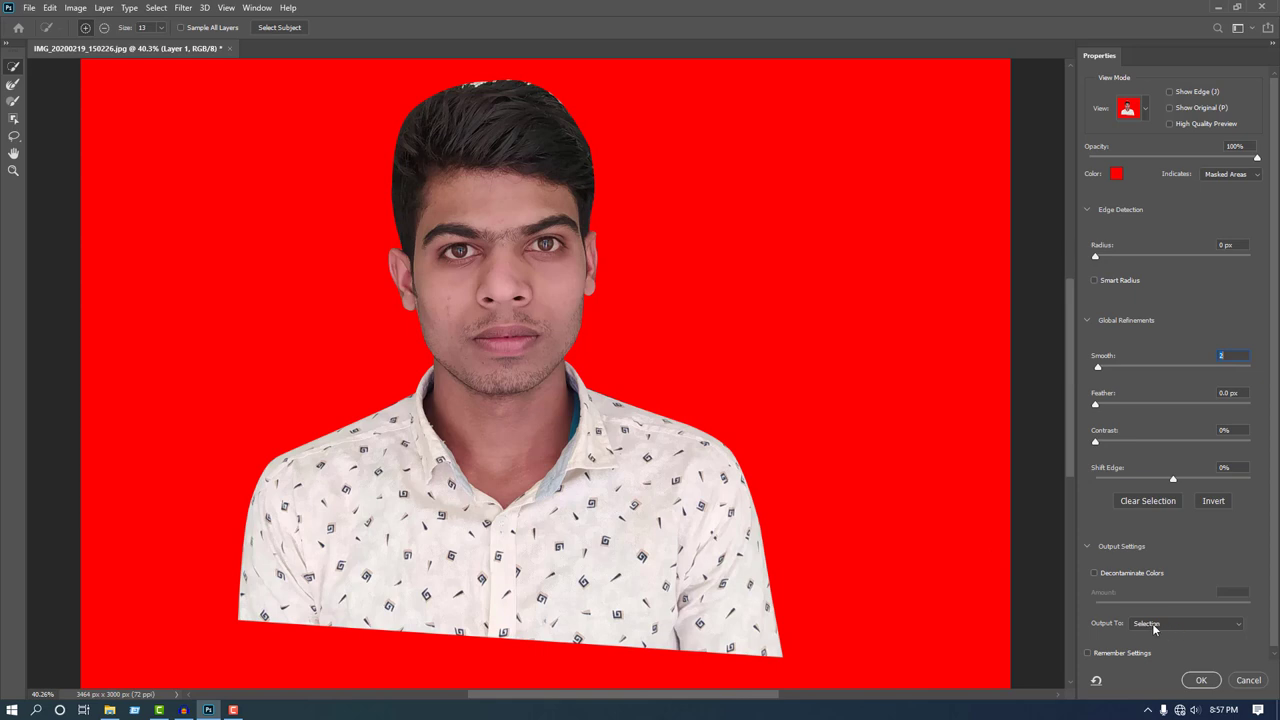
pyautogui.click(1087, 546)
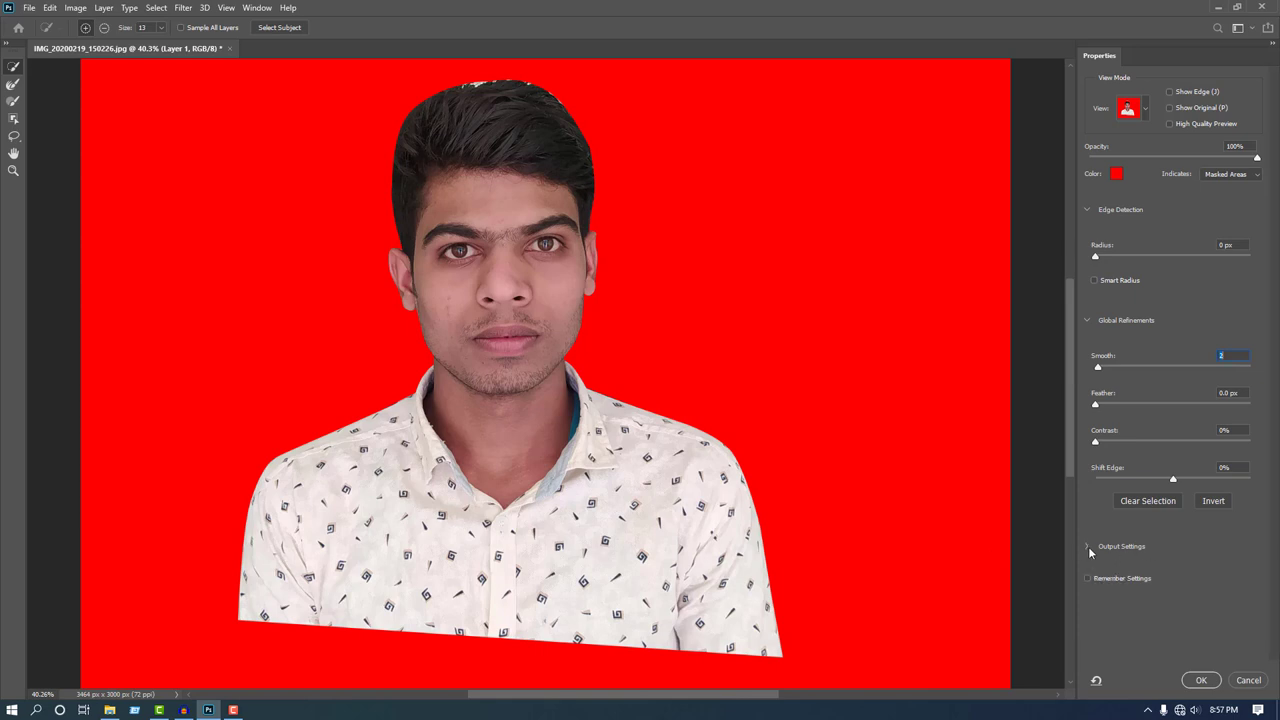
pyautogui.click(1088, 546)
pyautogui.click(1160, 627)
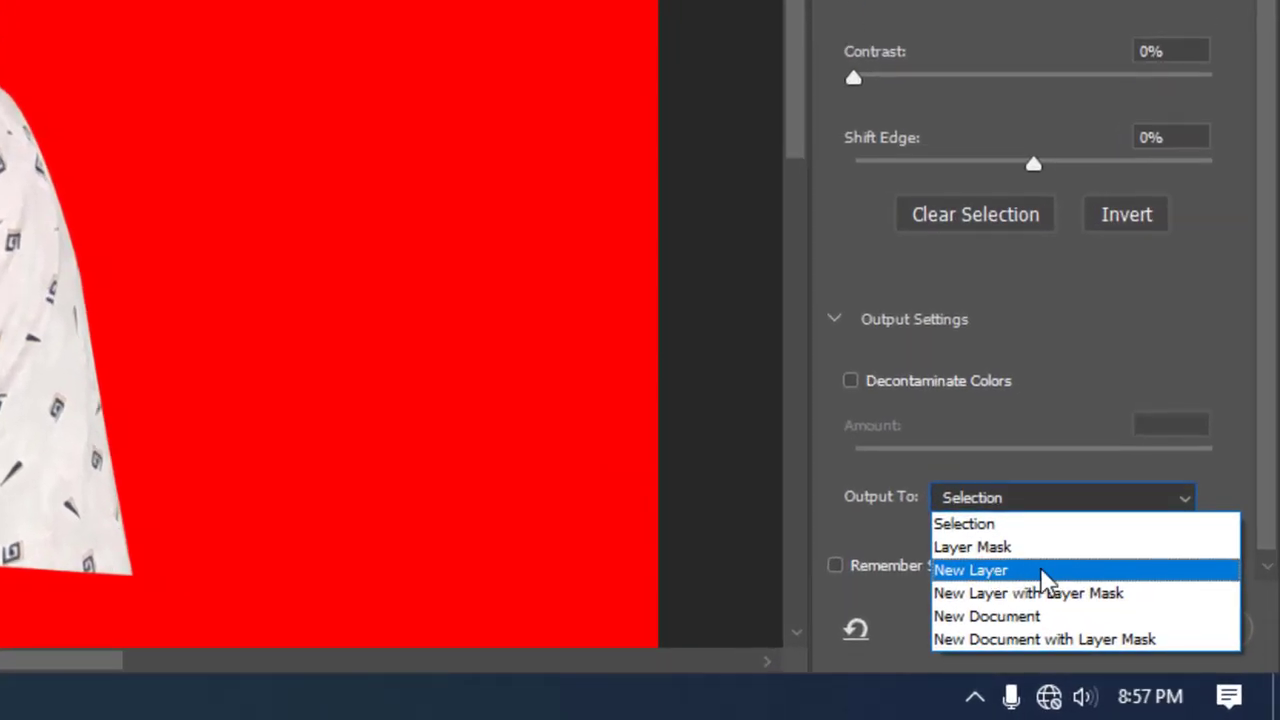
pyautogui.click(1001, 578)
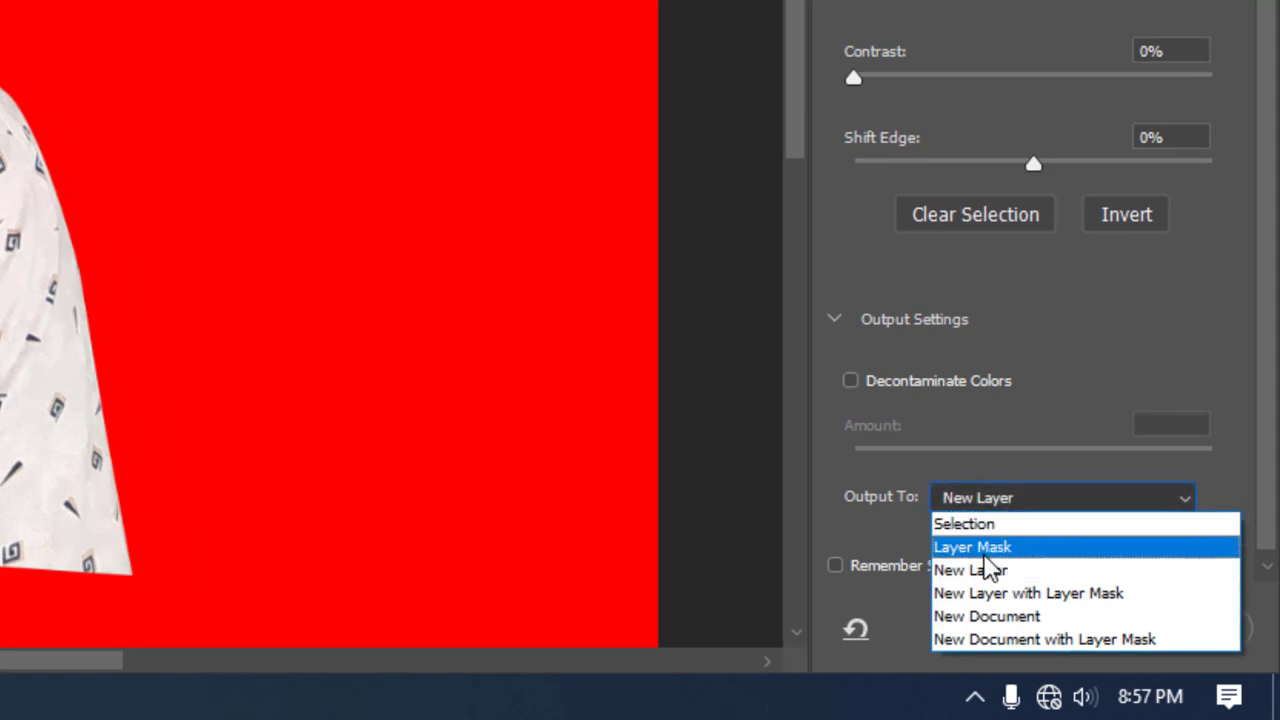
pyautogui.click(997, 580)
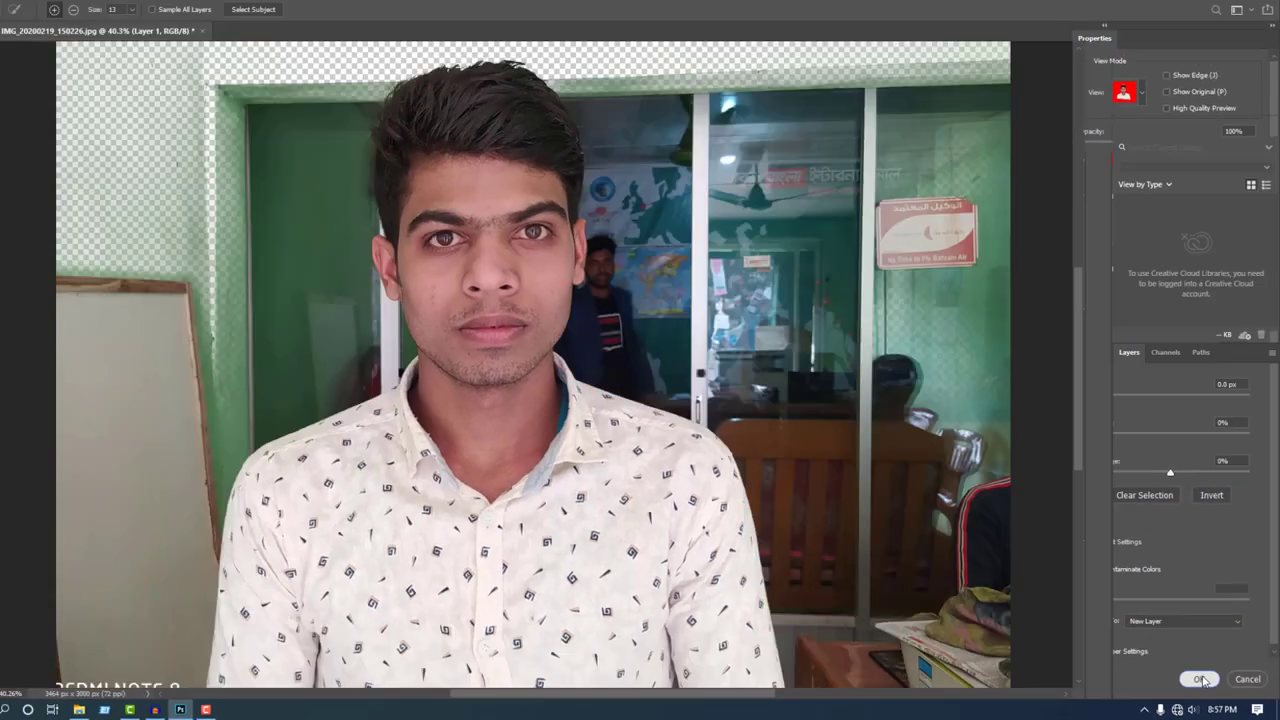
pyautogui.click(1096, 626)
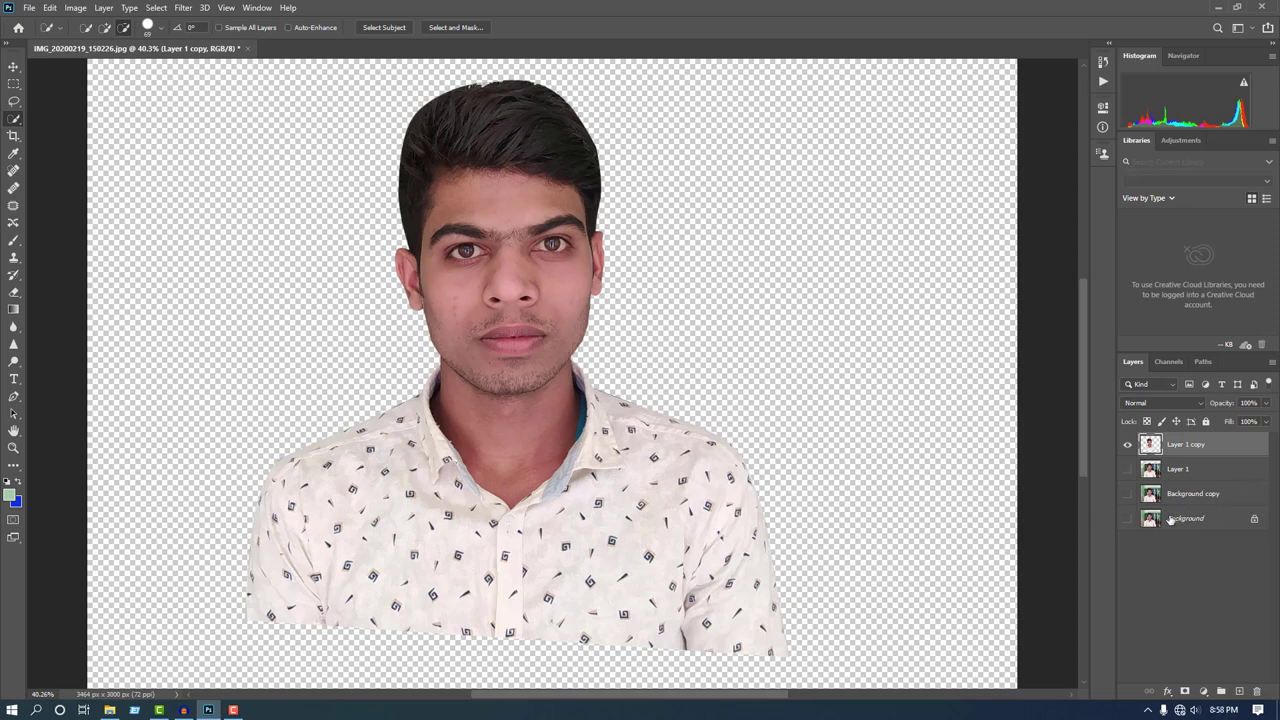
# - Duplicate Layer 1 copy, rename the duplicate 'spot renove' and make it the active layer
pyautogui.press('v')
pyautogui.scroll(2, 550, 340)
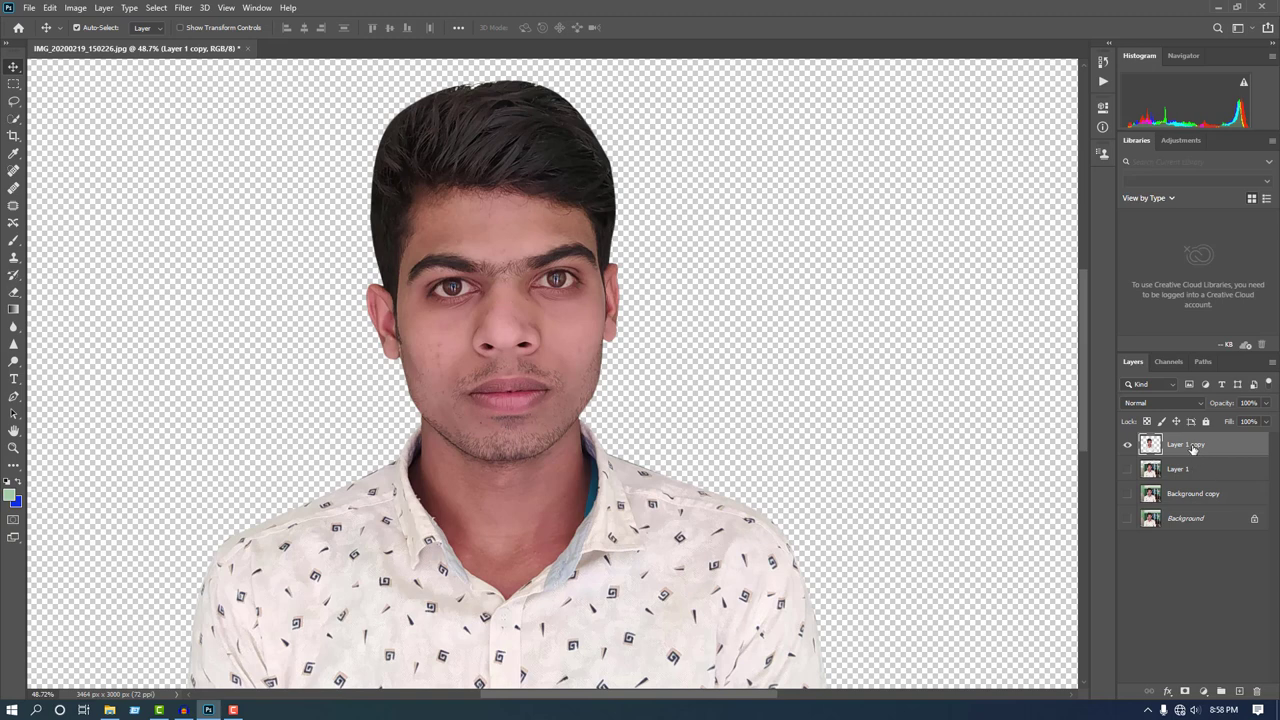
pyautogui.moveTo(1192, 449); pyautogui.dragTo(1243, 693)
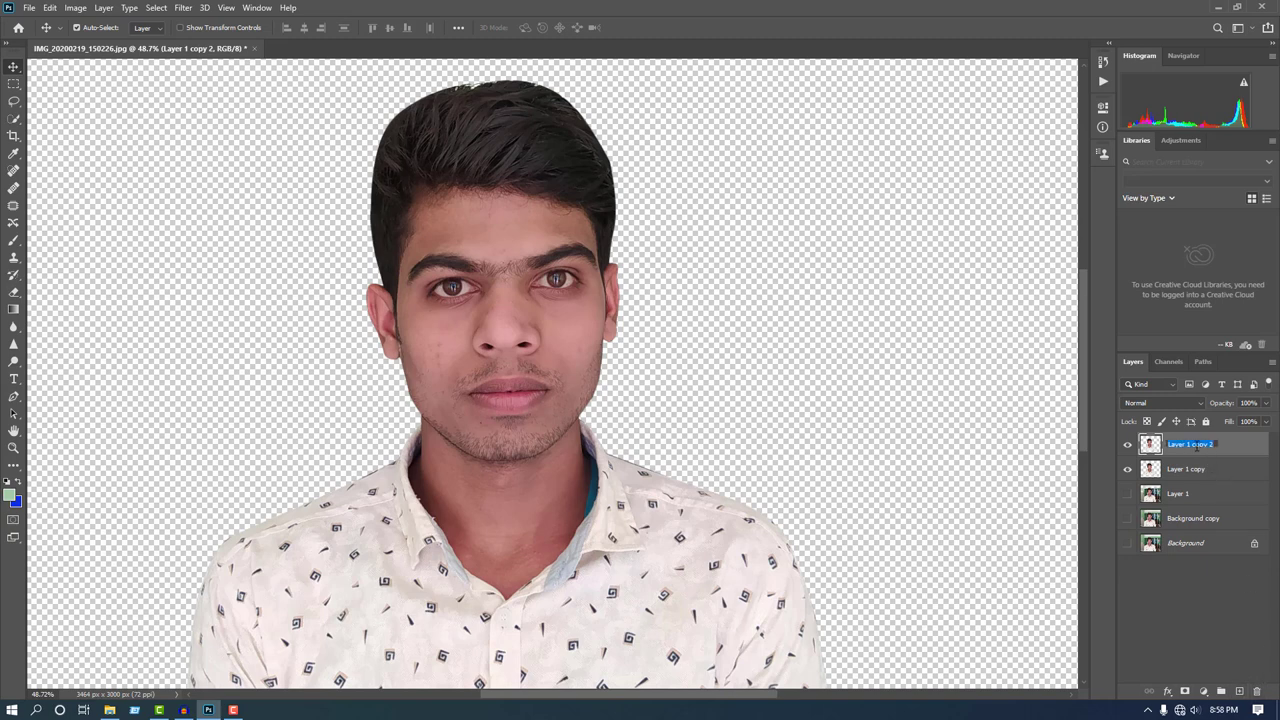
pyautogui.write('spot remove')
pyautogui.click(1251, 472)
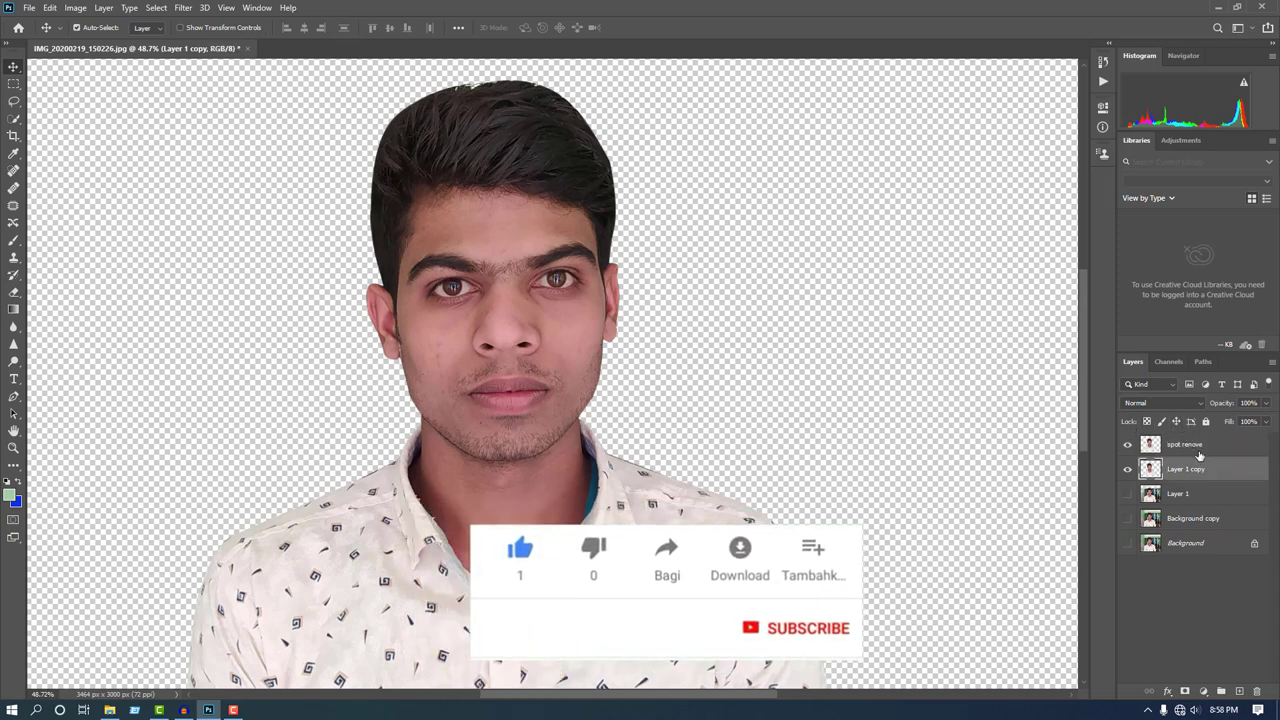
pyautogui.click(1195, 447)
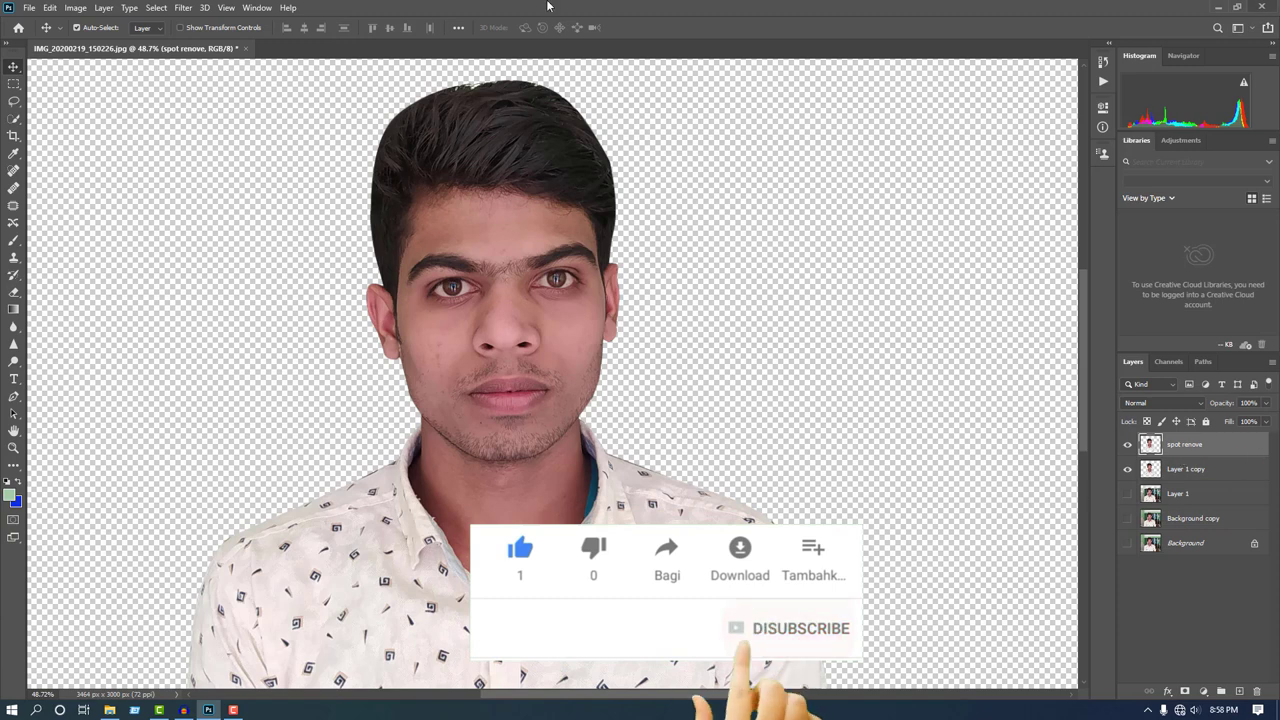
# - With the Spot Healing Brush at size 30, heal the blemishes on the left cheek and chin
pyautogui.click(13, 171)
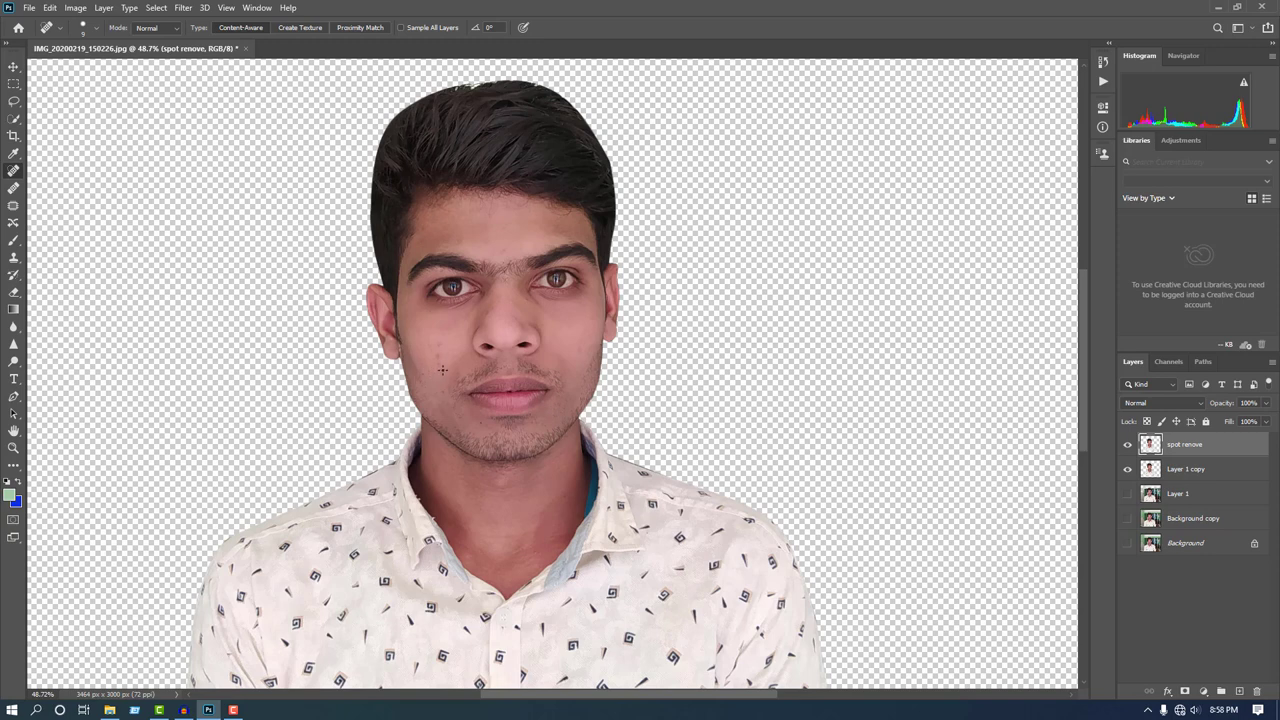
pyautogui.scroll(5, 442, 370)
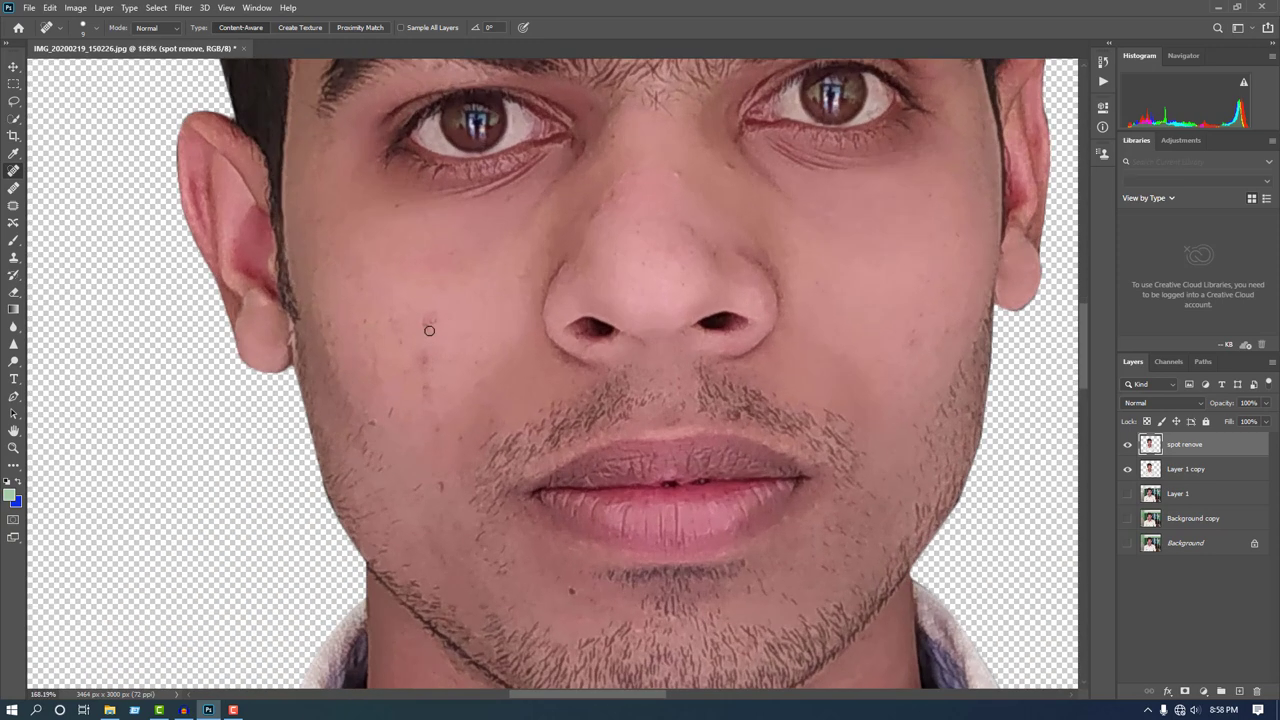
pyautogui.click(431, 319)
pyautogui.press(']')
pyautogui.press(']')
pyautogui.press(']')
pyautogui.press(']')
pyautogui.press(']')
pyautogui.press('[')
pyautogui.press('[')
pyautogui.press('[')
pyautogui.click(433, 322)
pyautogui.click(427, 389)
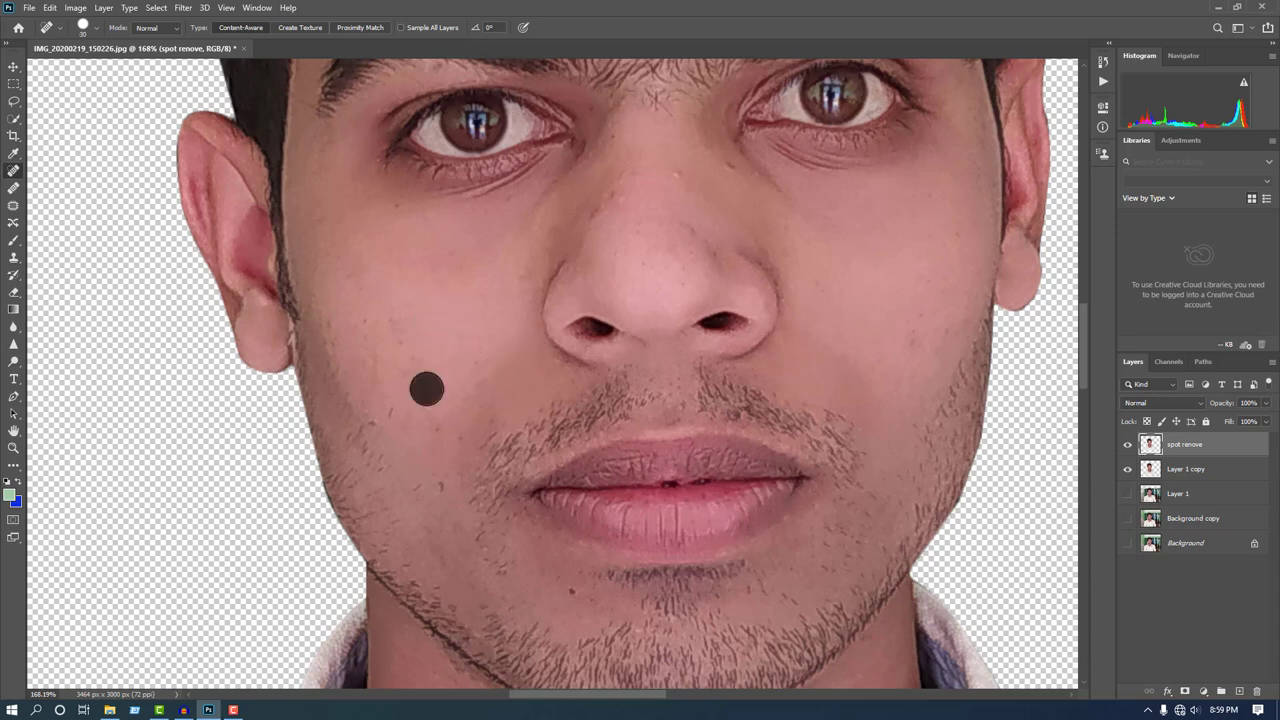
pyautogui.click(437, 435)
pyautogui.click(449, 481)
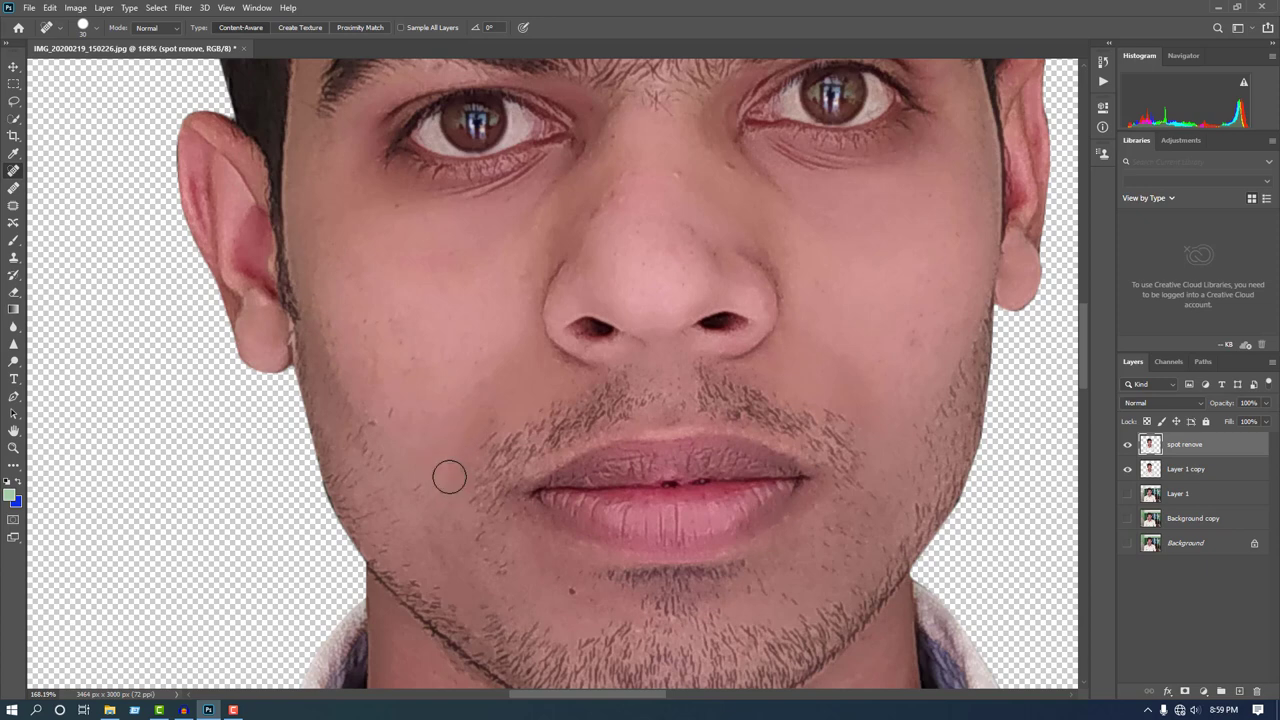
pyautogui.click(567, 597)
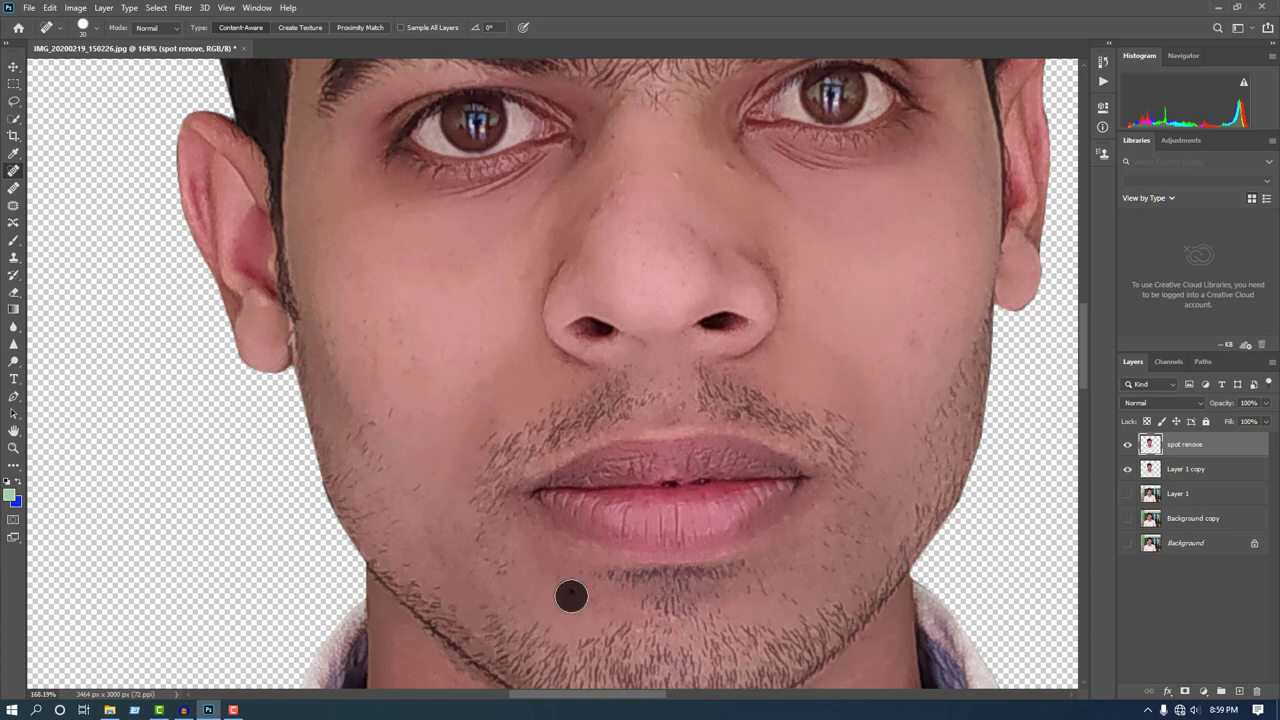
pyautogui.click(388, 332)
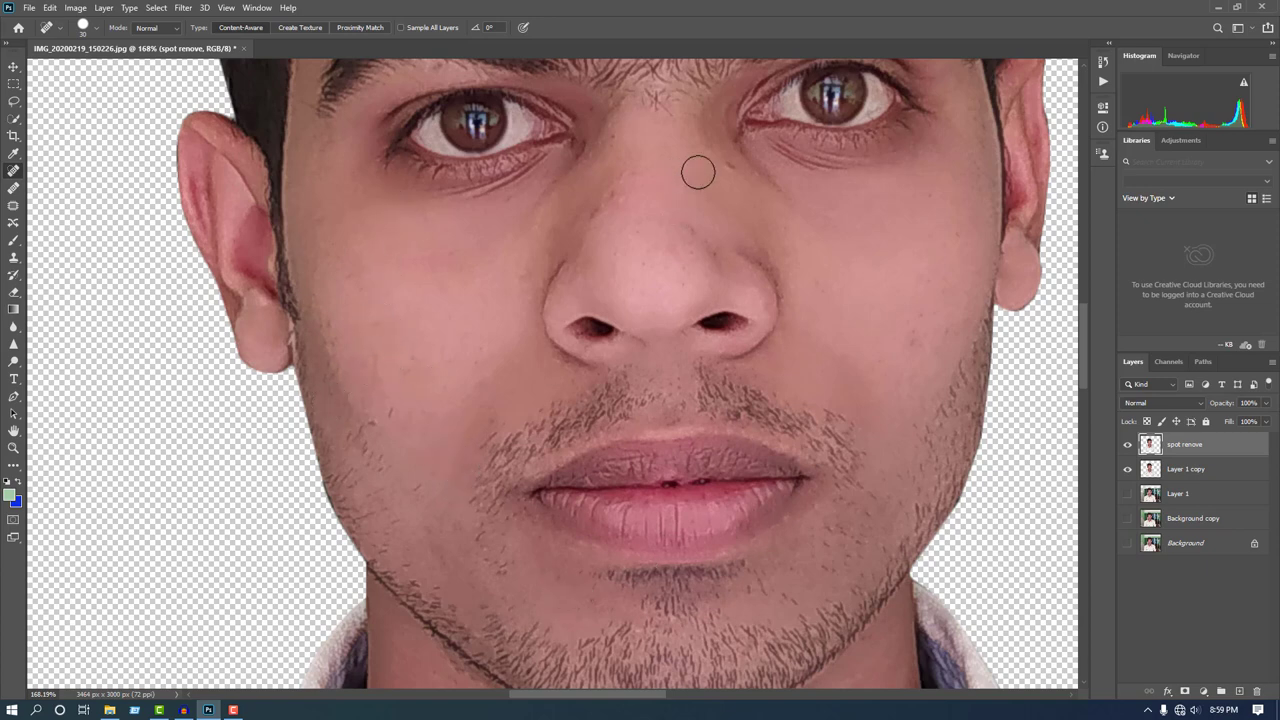
# - Heal the right-cheek and forehead spots, then the marks beside the nose at brush size 40
pyautogui.scroll(-2, 384, 546)
pyautogui.scroll(2, 854, 389)
pyautogui.click(817, 366)
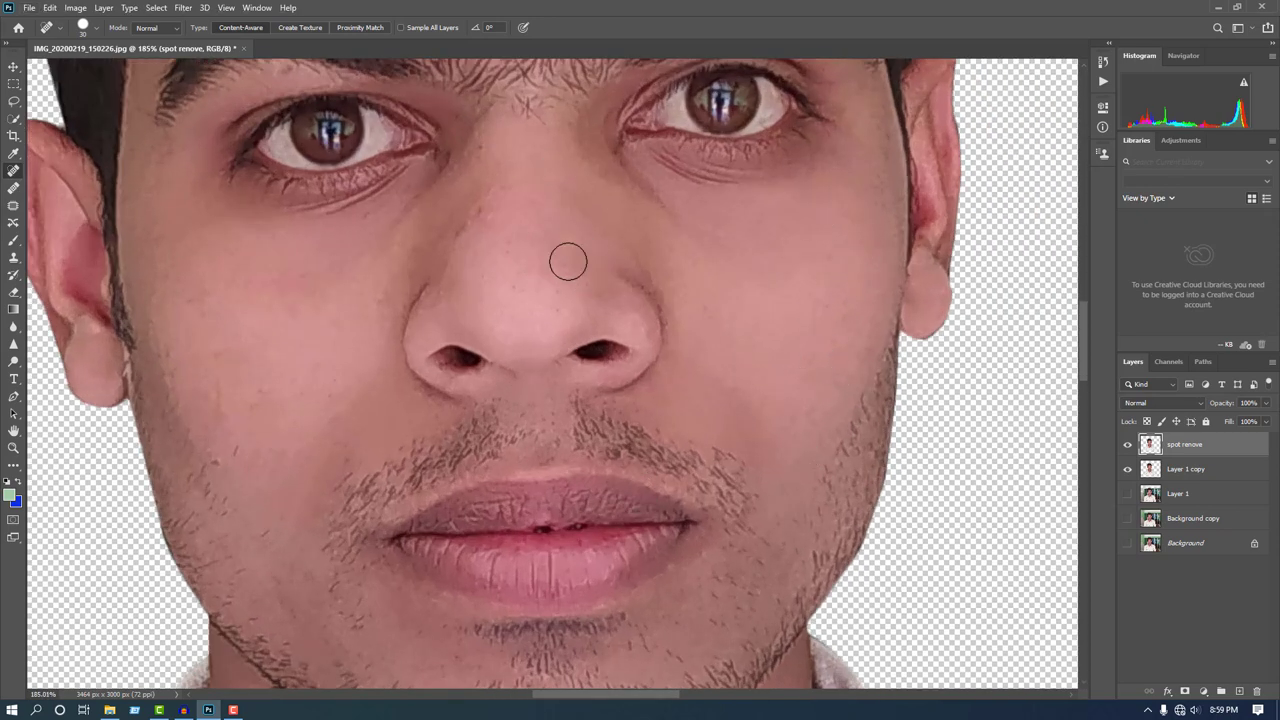
pyautogui.scroll(2, 486, 302)
pyautogui.click(476, 240)
pyautogui.scroll(-3, 514, 180)
pyautogui.scroll(2, 354, 143)
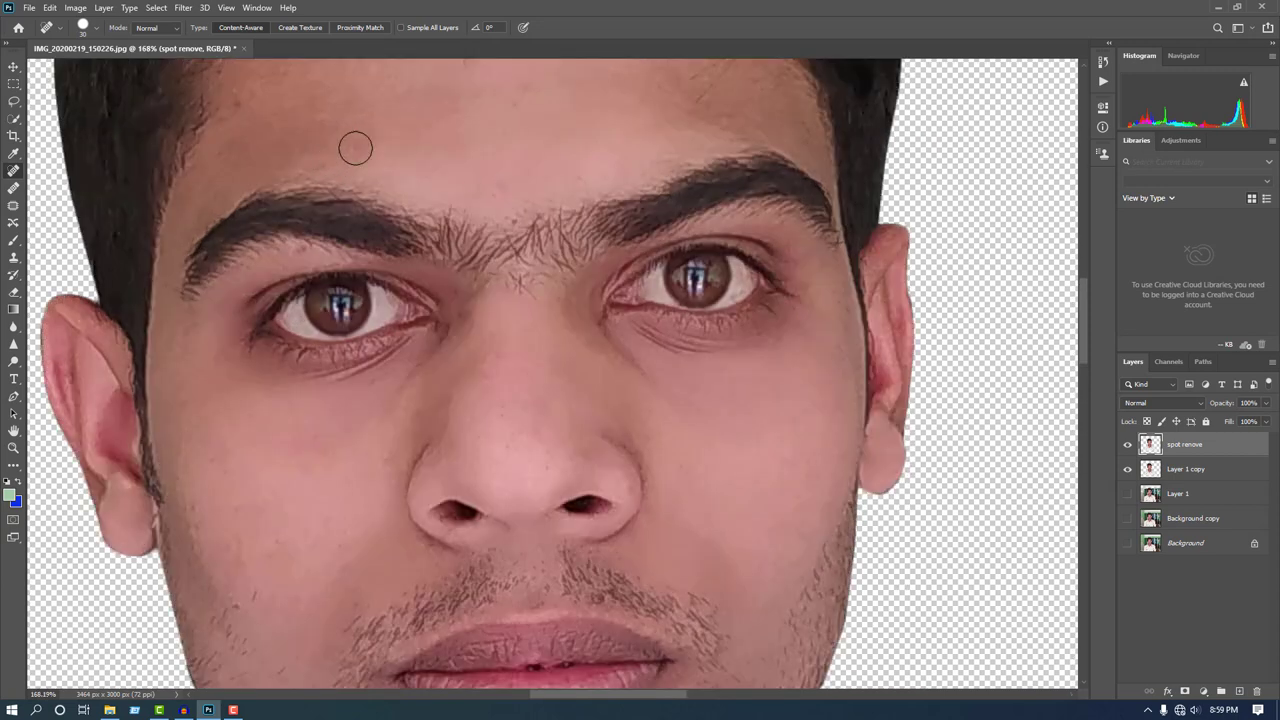
pyautogui.scroll(-2, 379, 189)
pyautogui.scroll(-3, 291, 400)
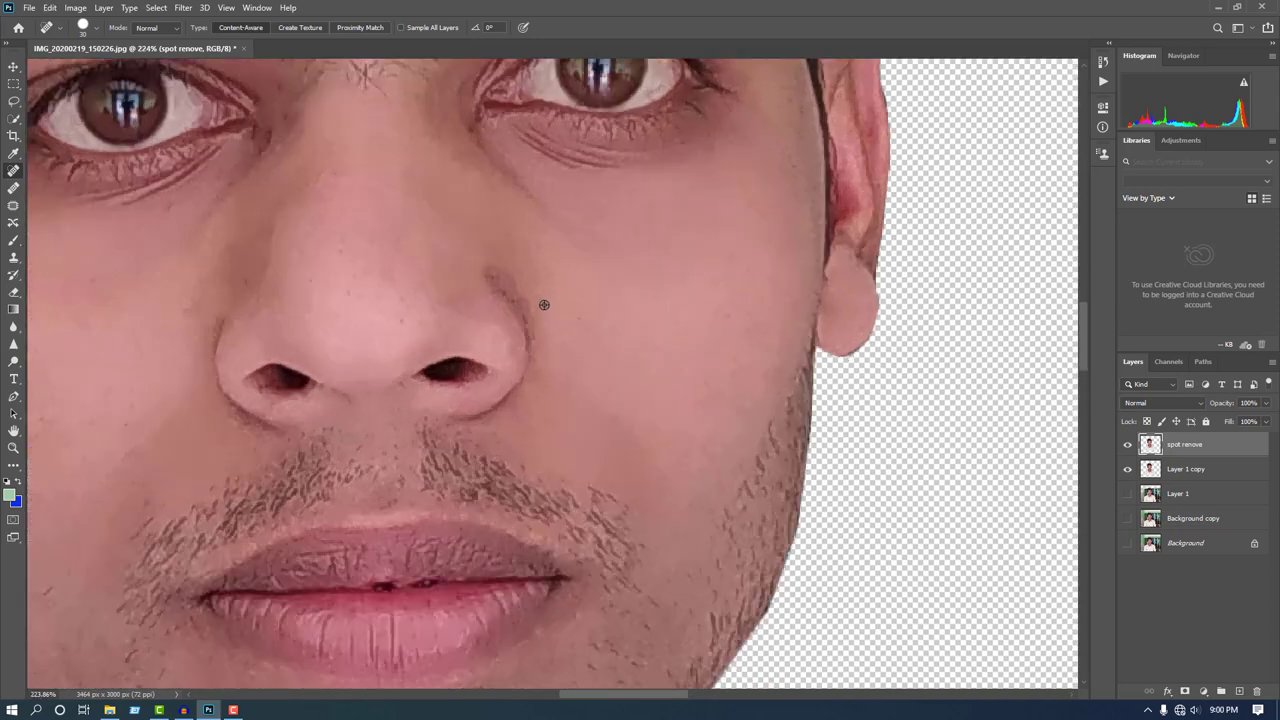
pyautogui.scroll(4, 547, 304)
pyautogui.press(']')
pyautogui.click(543, 300)
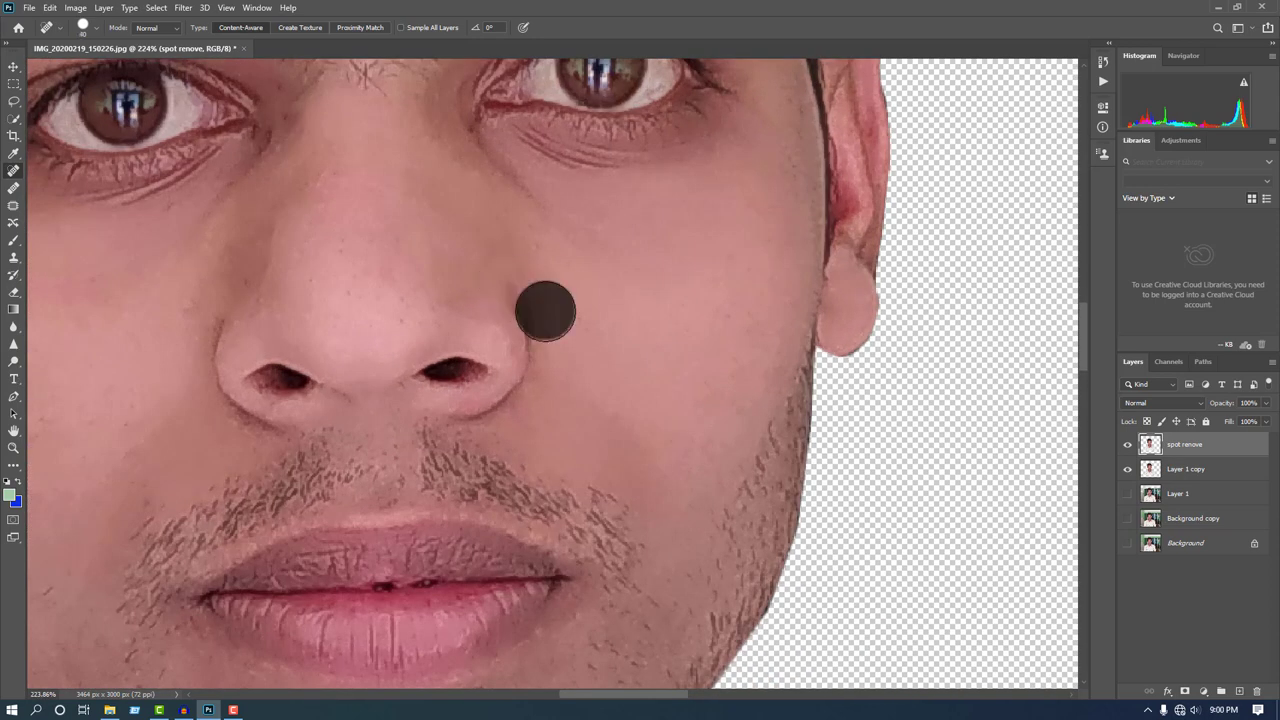
pyautogui.click(549, 297)
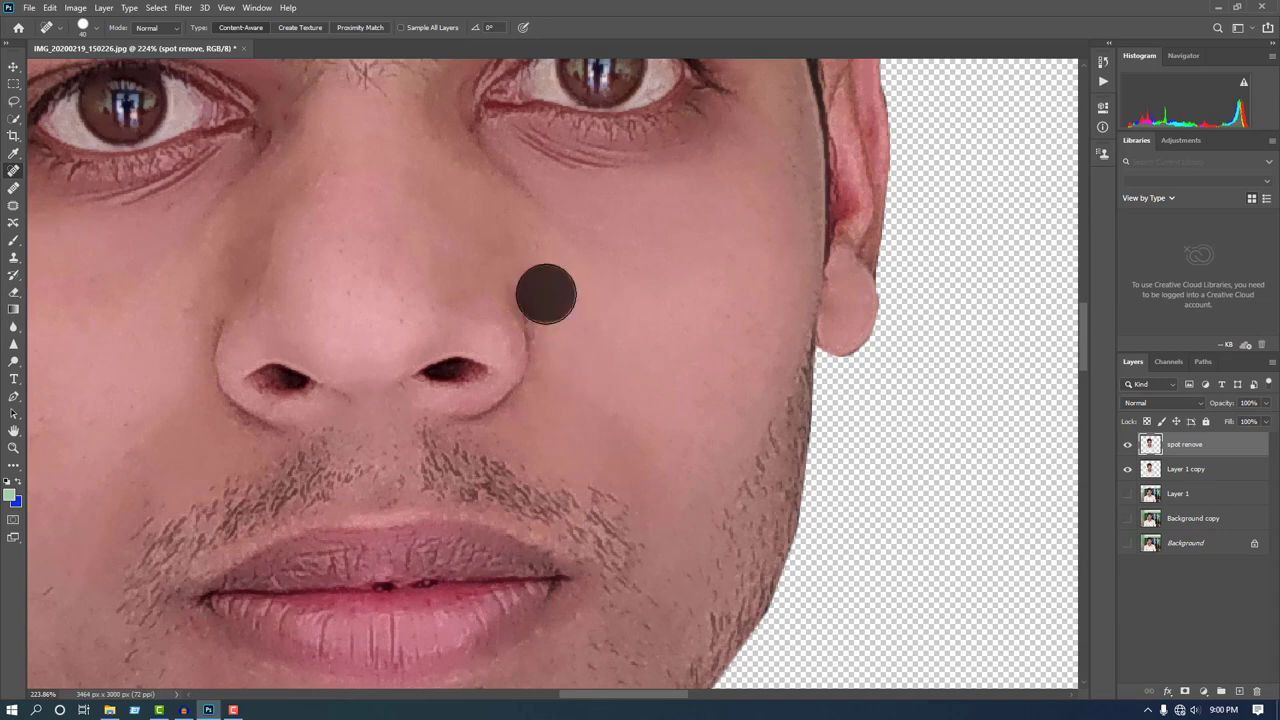
pyautogui.scroll(-7, 600, 292)
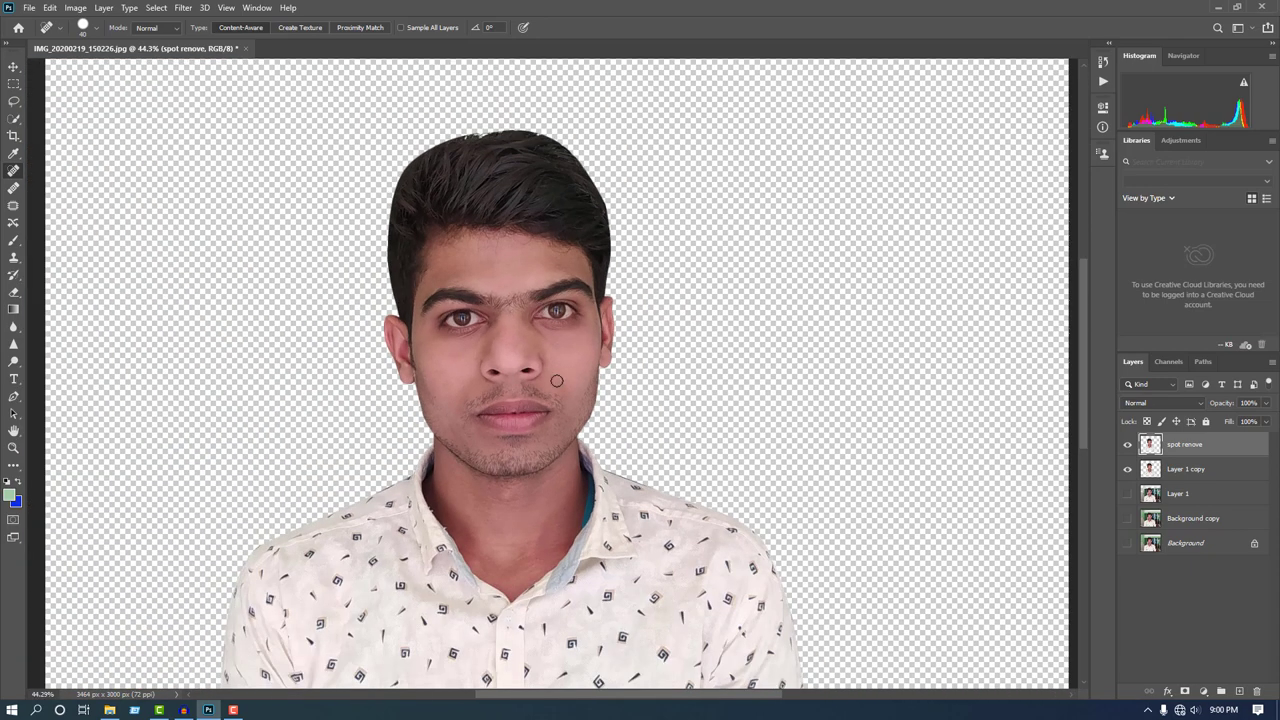
# - Toggle the spot renove layer on and off repeatedly to compare the retouch with the original
pyautogui.scroll(2, 557, 381)
pyautogui.click(1129, 446)
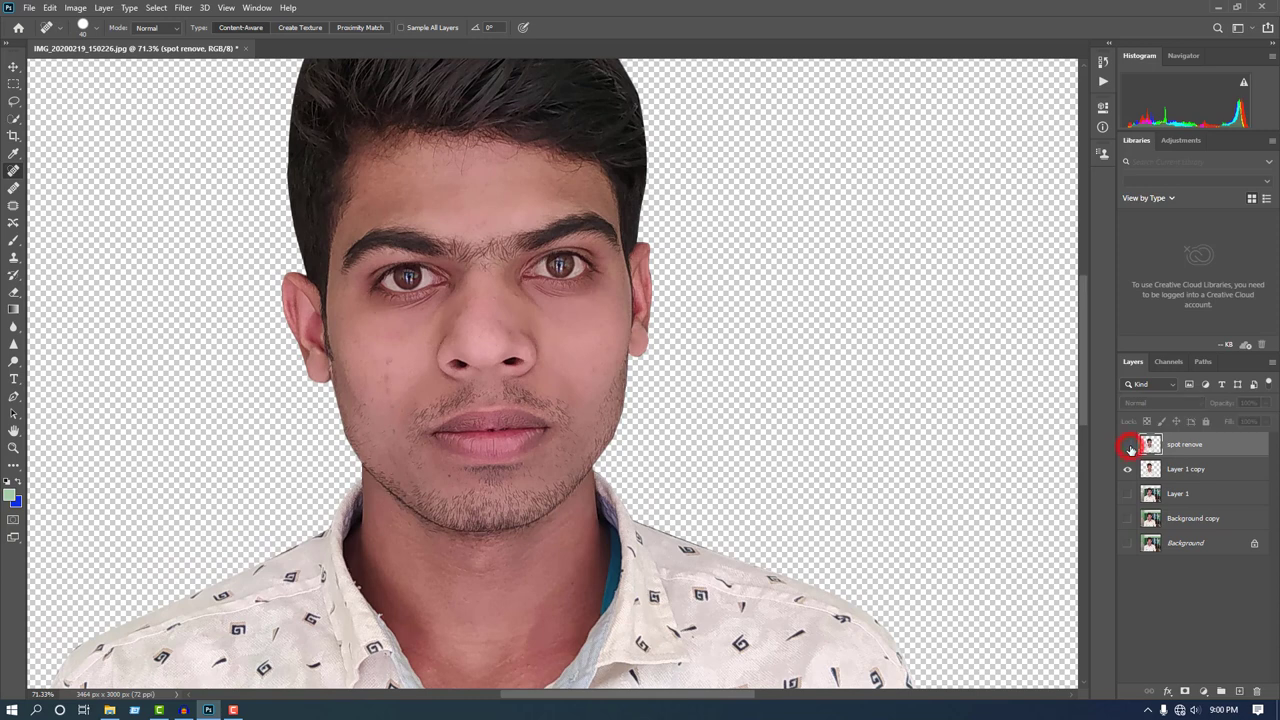
pyautogui.click(1129, 446)
pyautogui.click(1129, 446)
pyautogui.click(1129, 446)
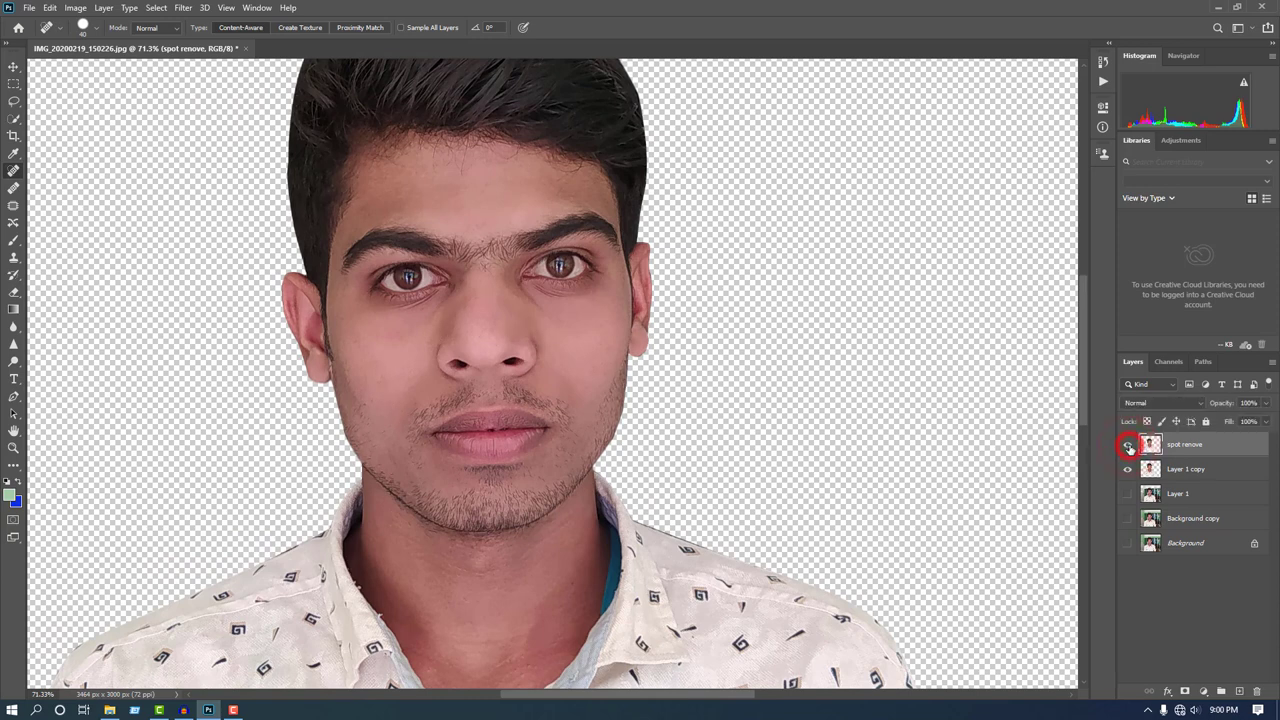
pyautogui.click(1129, 446)
pyautogui.click(1129, 446)
pyautogui.click(1129, 446)
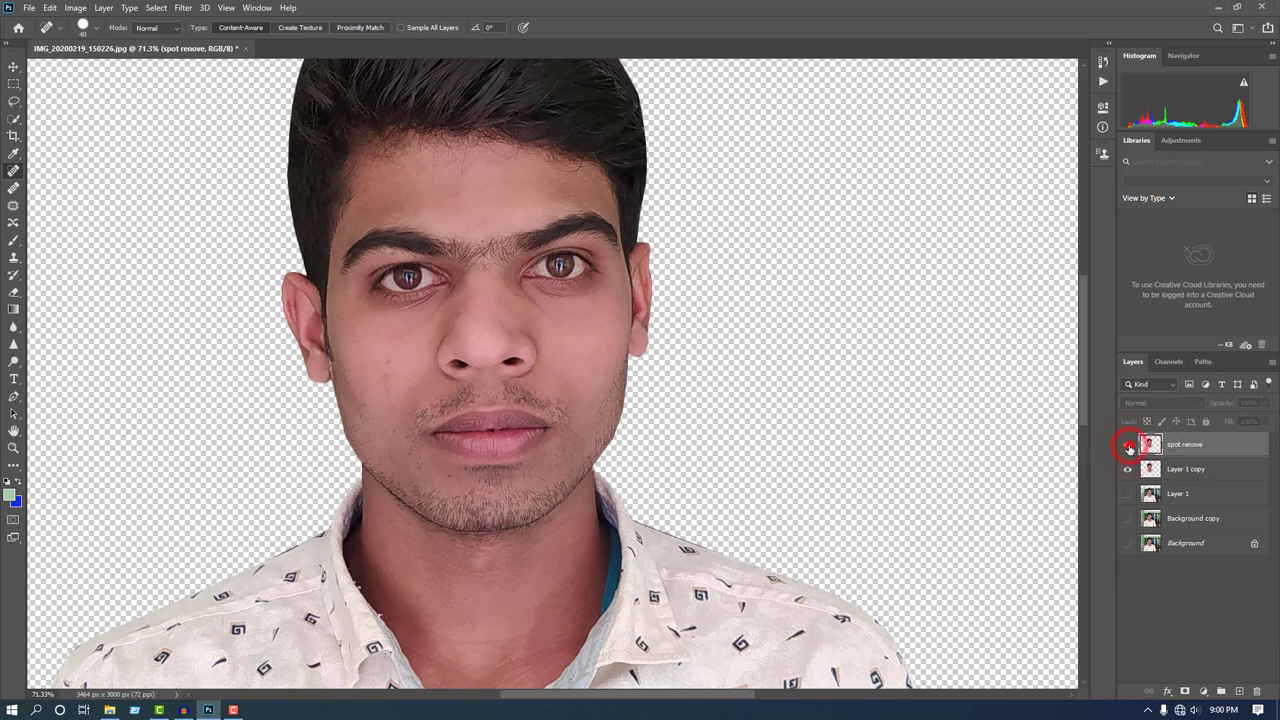
pyautogui.click(1129, 446)
pyautogui.click(1129, 446)
pyautogui.click(1129, 446)
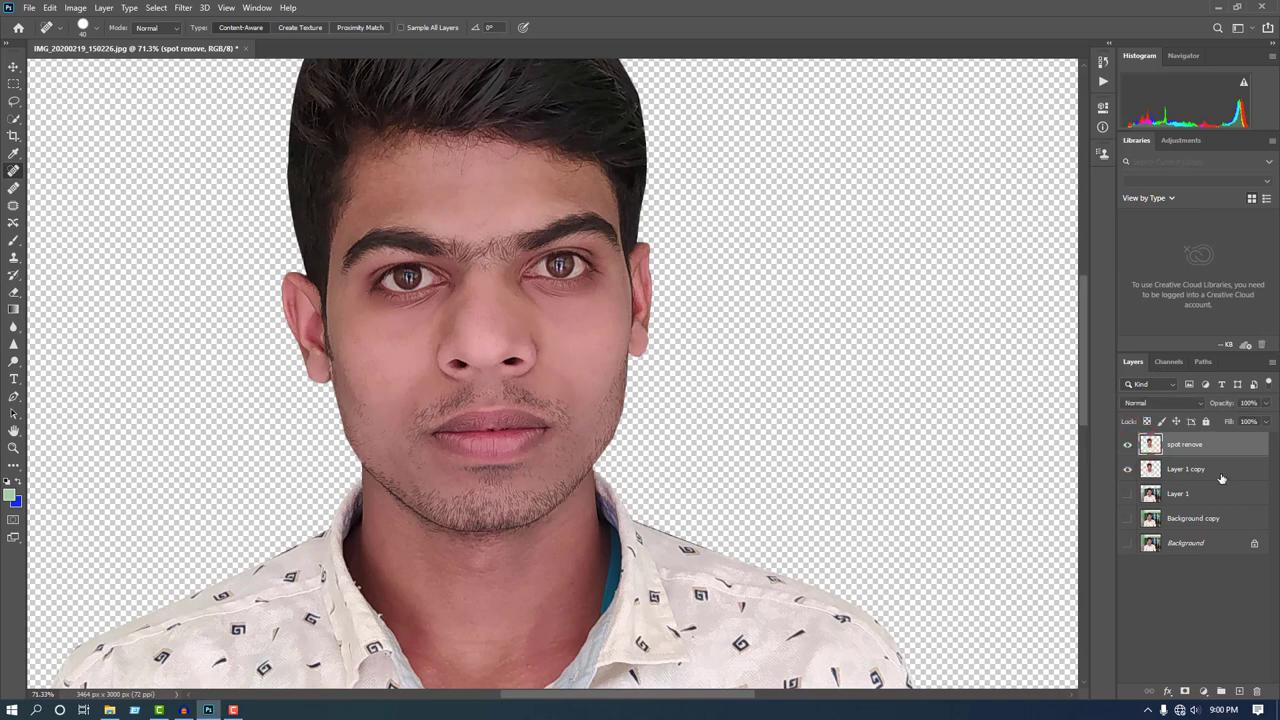
# - Duplicate the spot renove layer as 'spot renove copy' and make it the active layer
pyautogui.moveTo(1208, 447); pyautogui.dragTo(1241, 694)
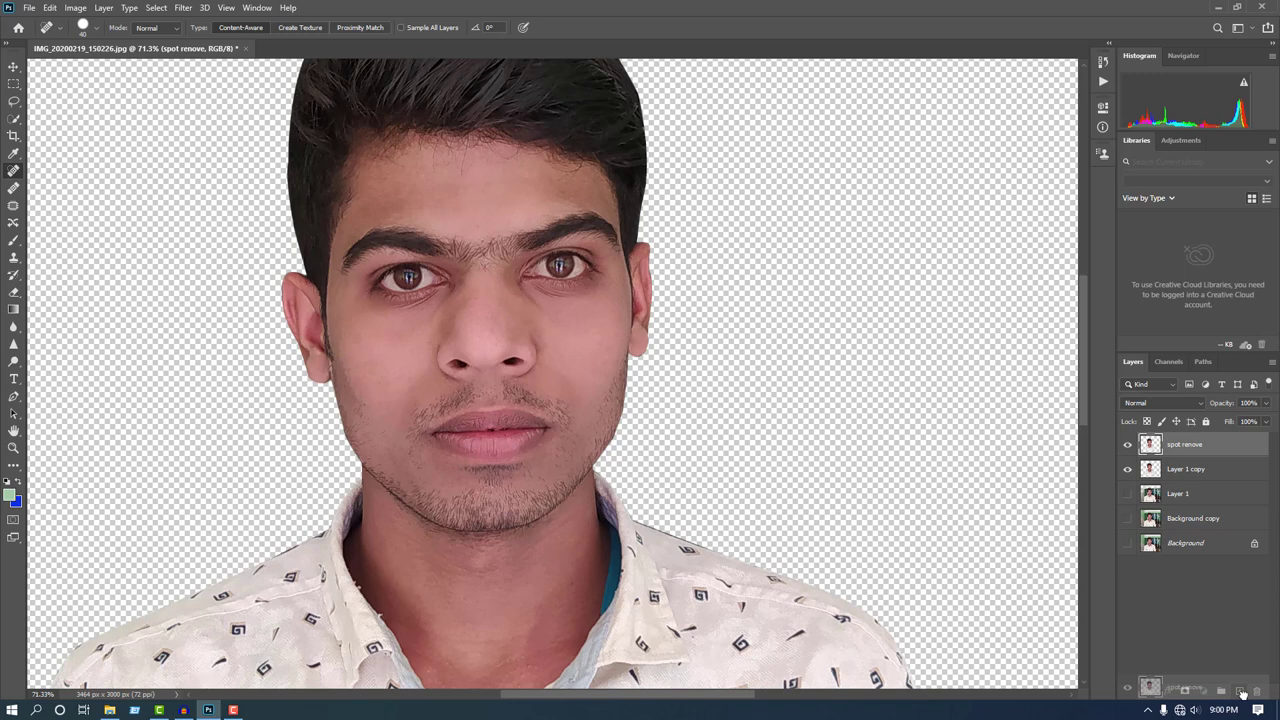
pyautogui.moveTo(1241, 694); pyautogui.dragTo(1242, 695)
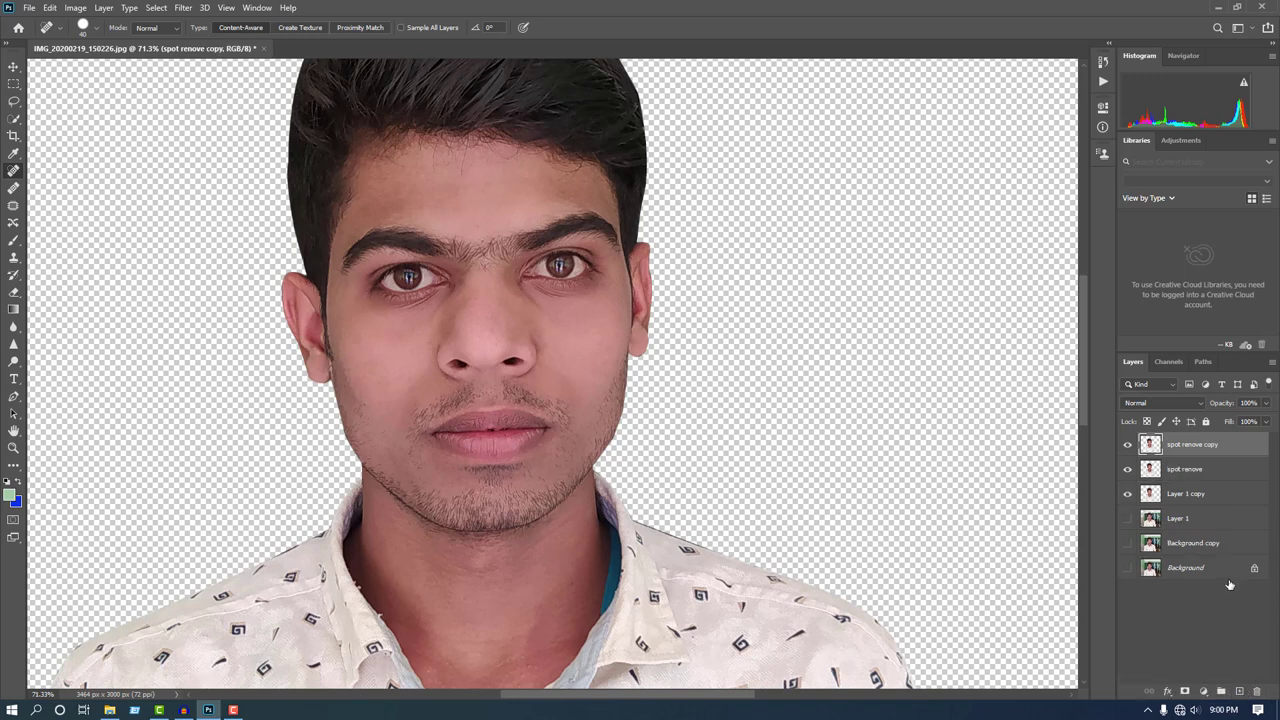
pyautogui.hotkey('ctrl', 'z')
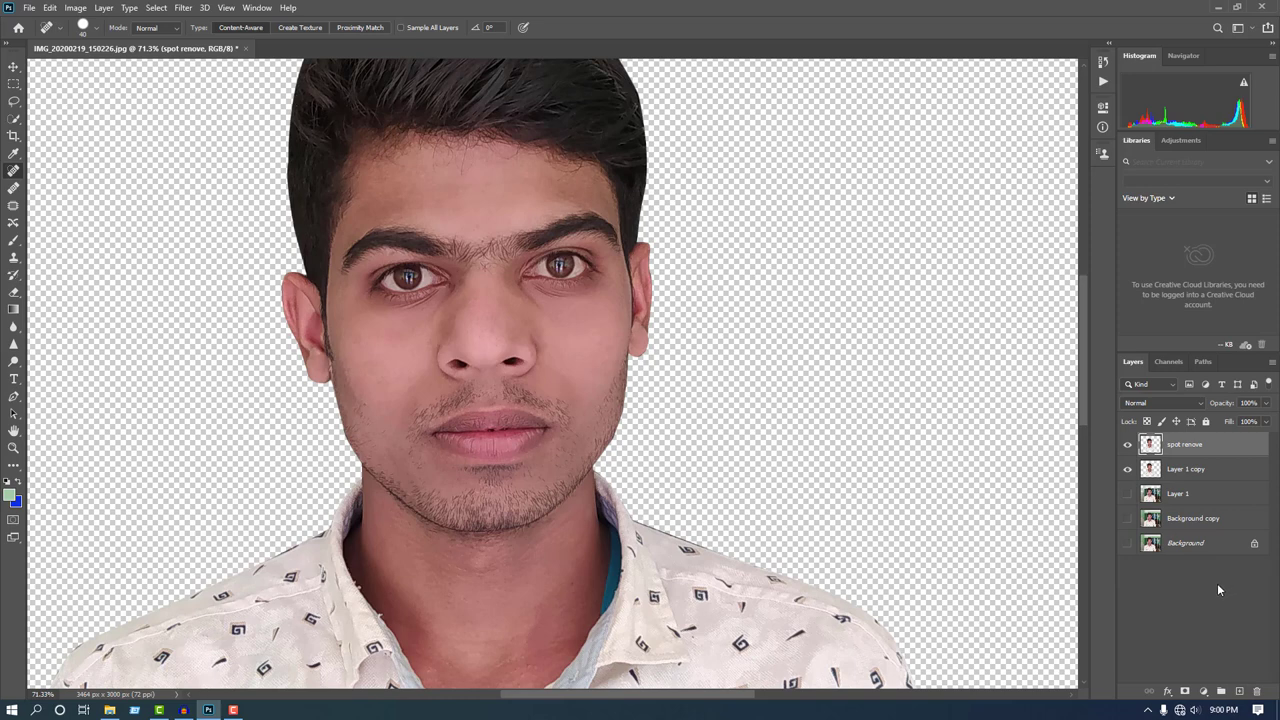
pyautogui.hotkey('ctrl', 'j')
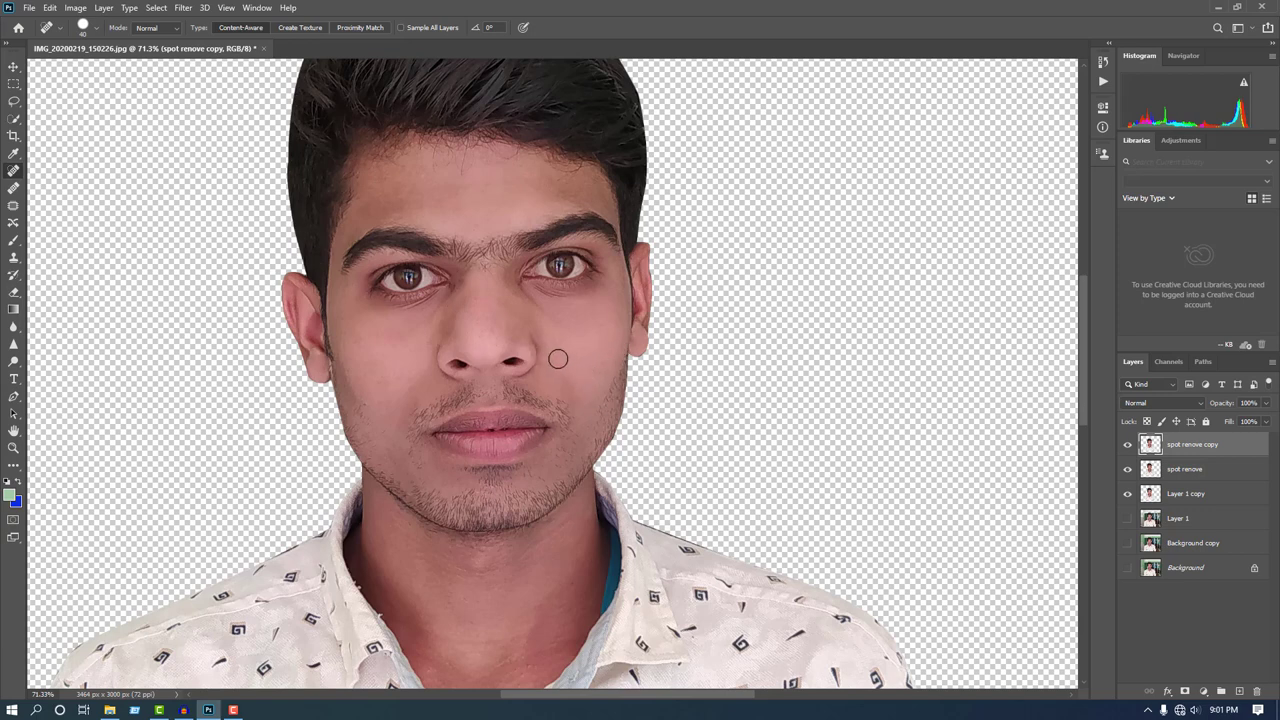
pyautogui.click(1186, 444)
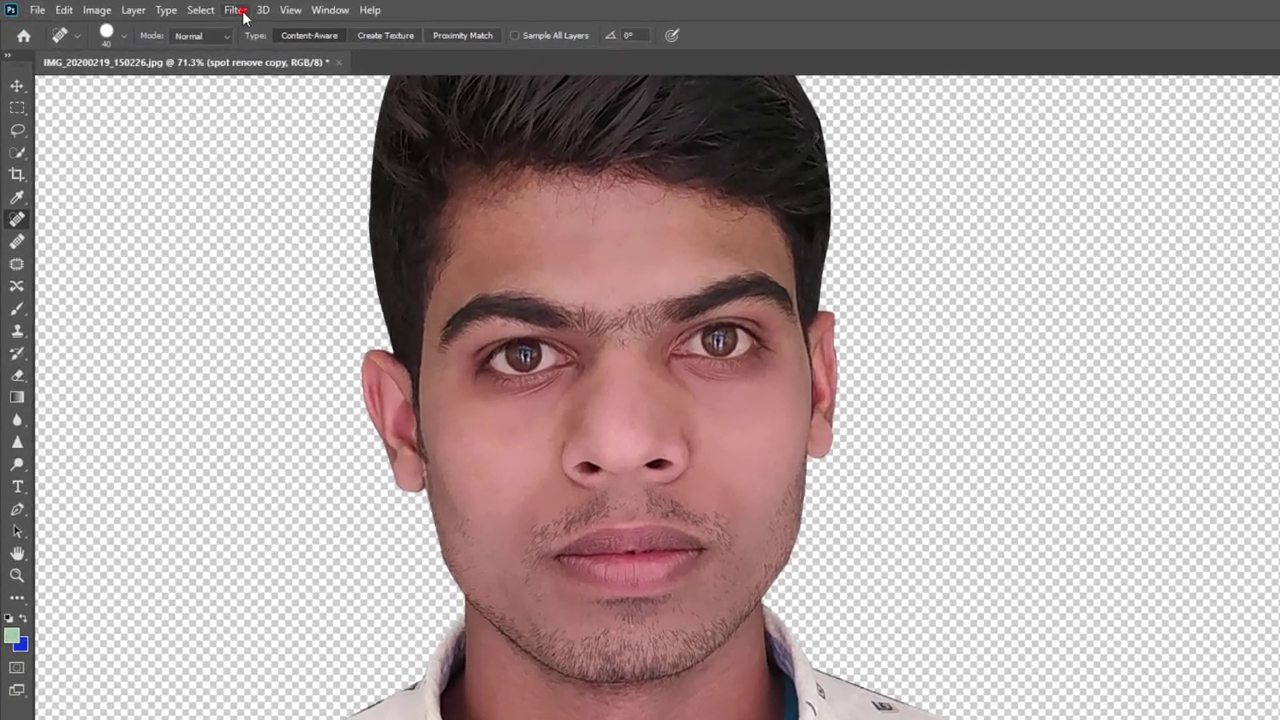
# - Start a Filter > Other > High Pass on spot renove copy and raise its Radius toward 18 pixels
pyautogui.click(187, 8)
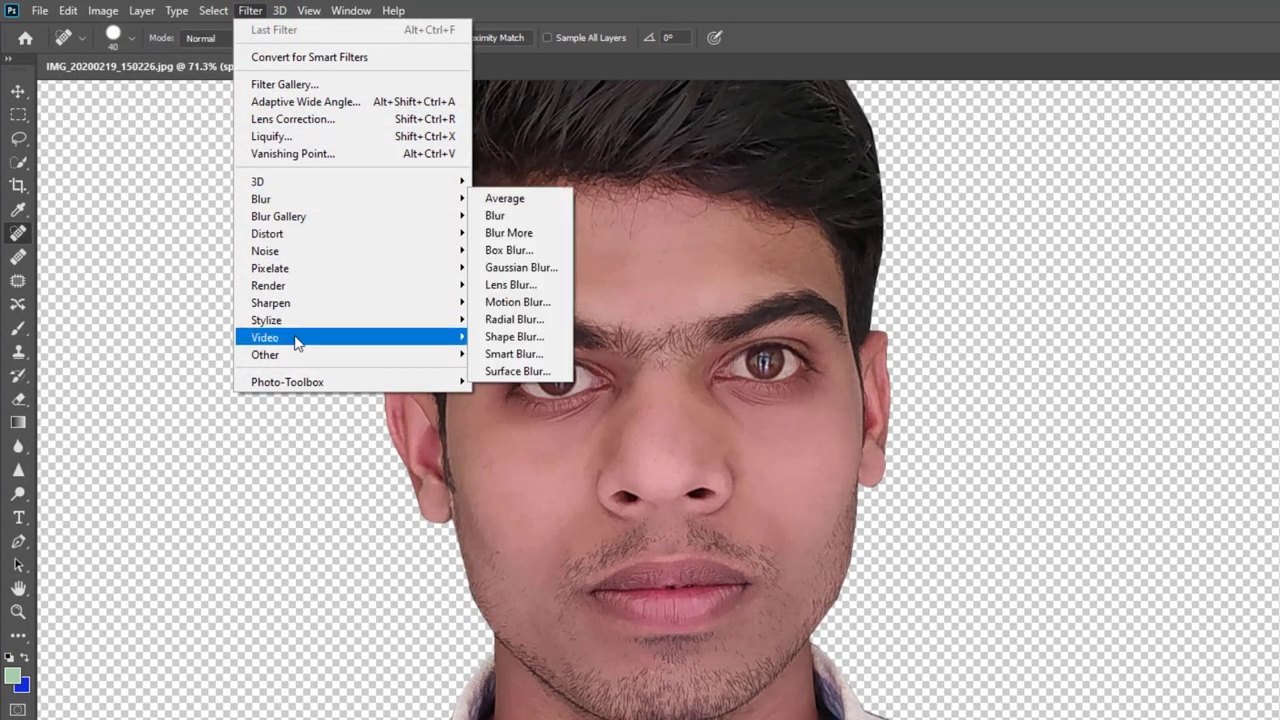
pyautogui.moveTo(326, 356)
pyautogui.click(498, 373)
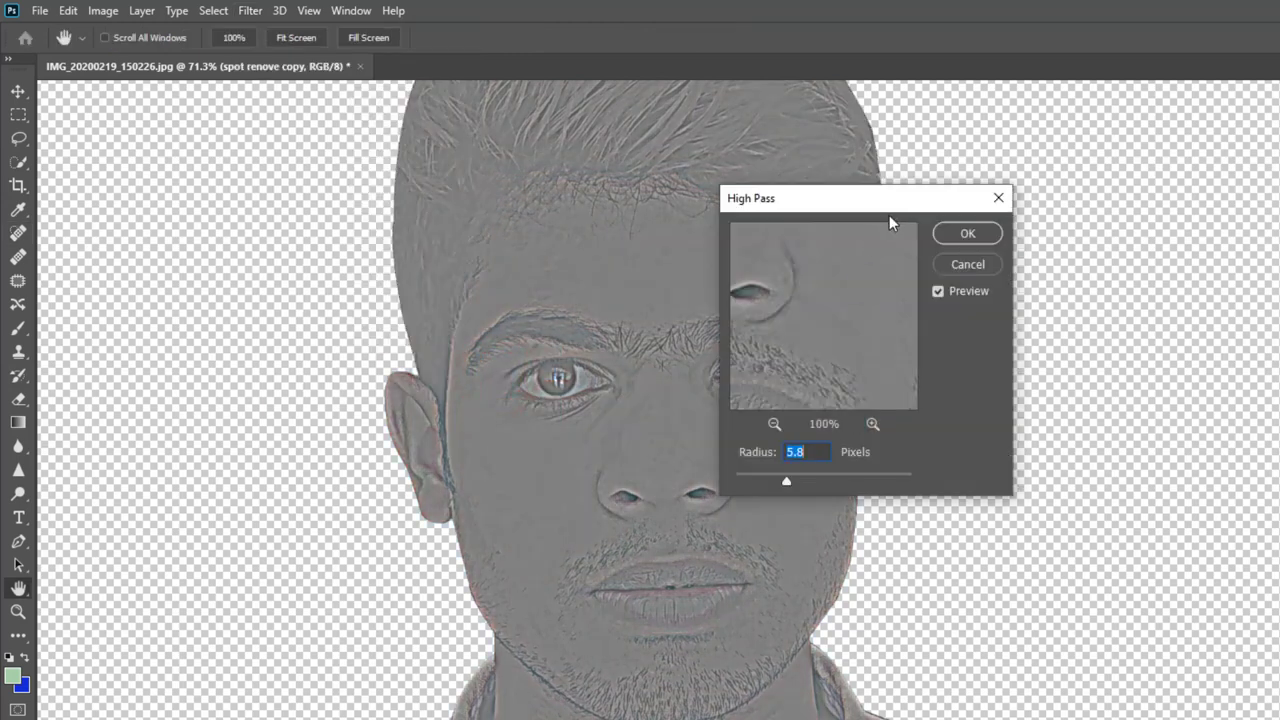
pyautogui.moveTo(889, 215); pyautogui.dragTo(1060, 237)
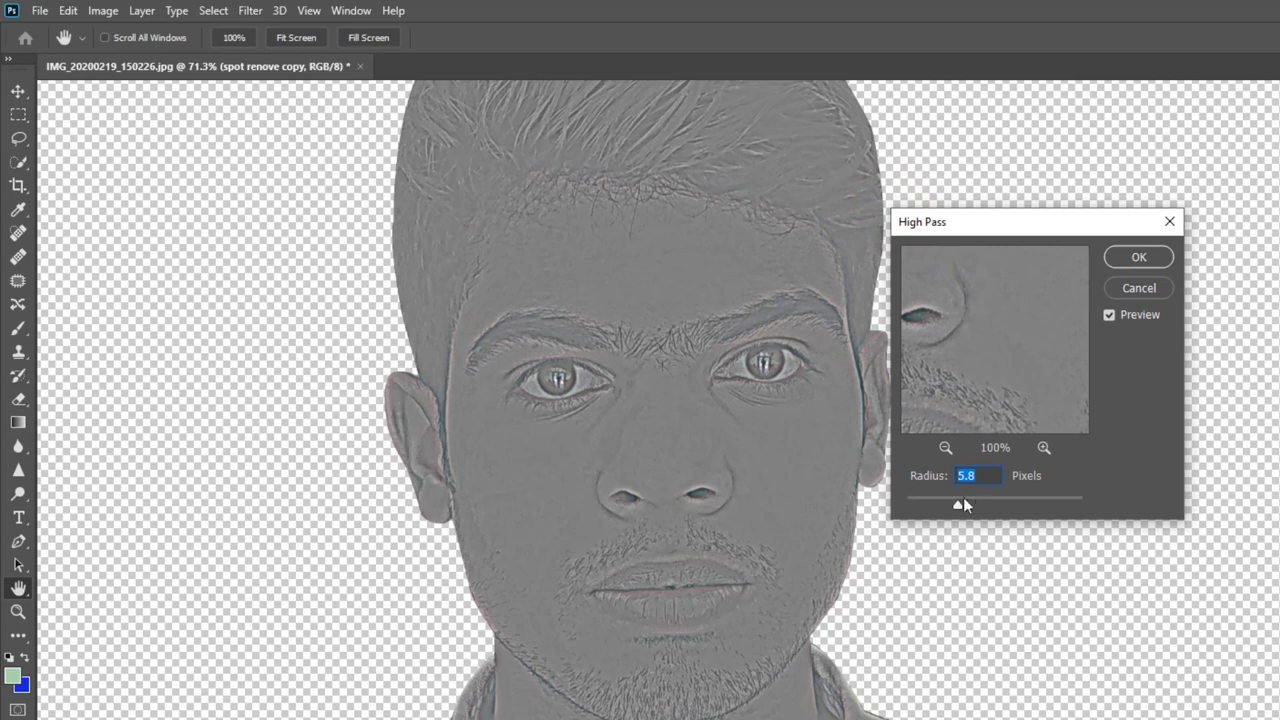
pyautogui.moveTo(958, 507); pyautogui.dragTo(979, 512)
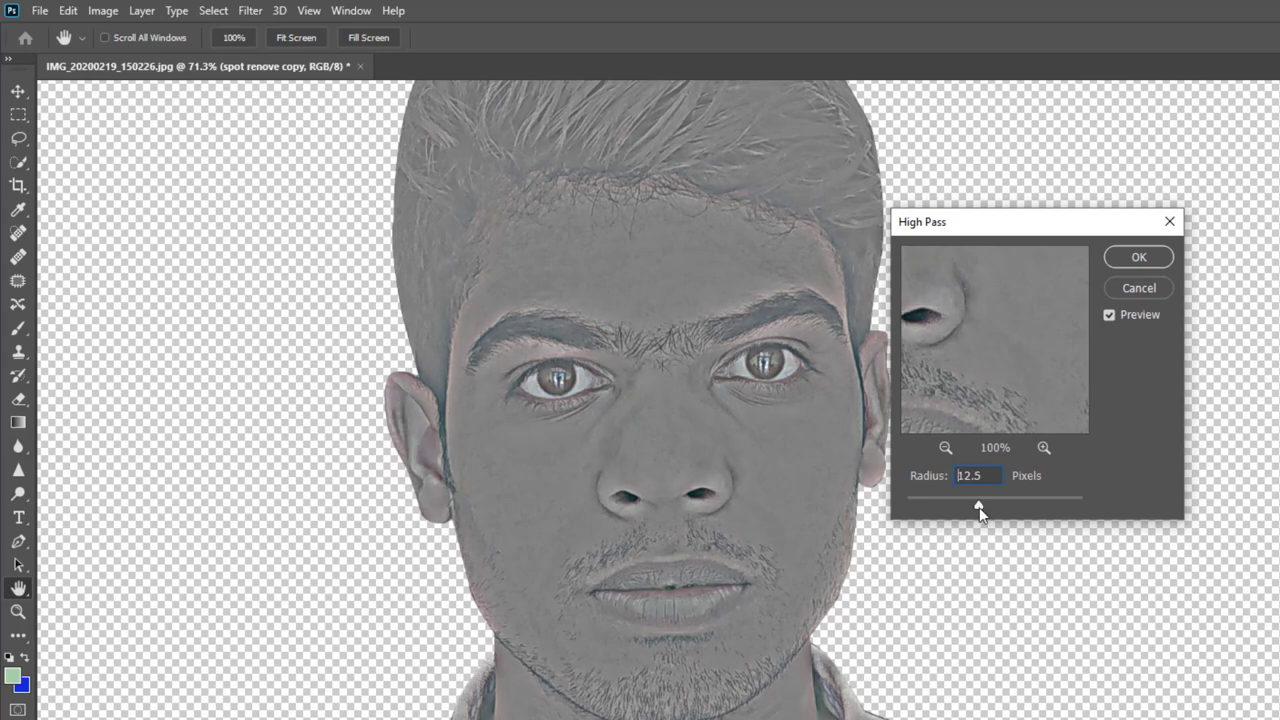
pyautogui.moveTo(979, 512); pyautogui.dragTo(980, 509)
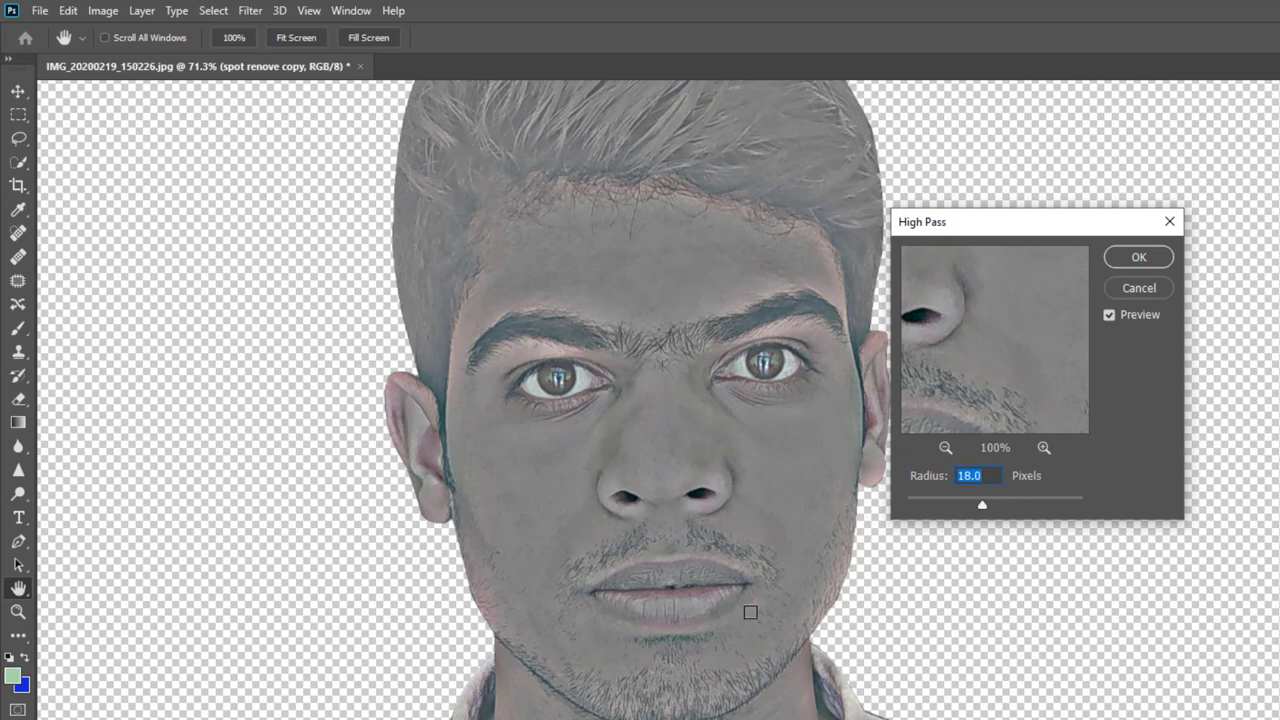
pyautogui.press('alt')
# - Confirm the 18-pixel High Pass, then apply a 6.0-pixel Gaussian Blur to the layer
pyautogui.click(1150, 257)
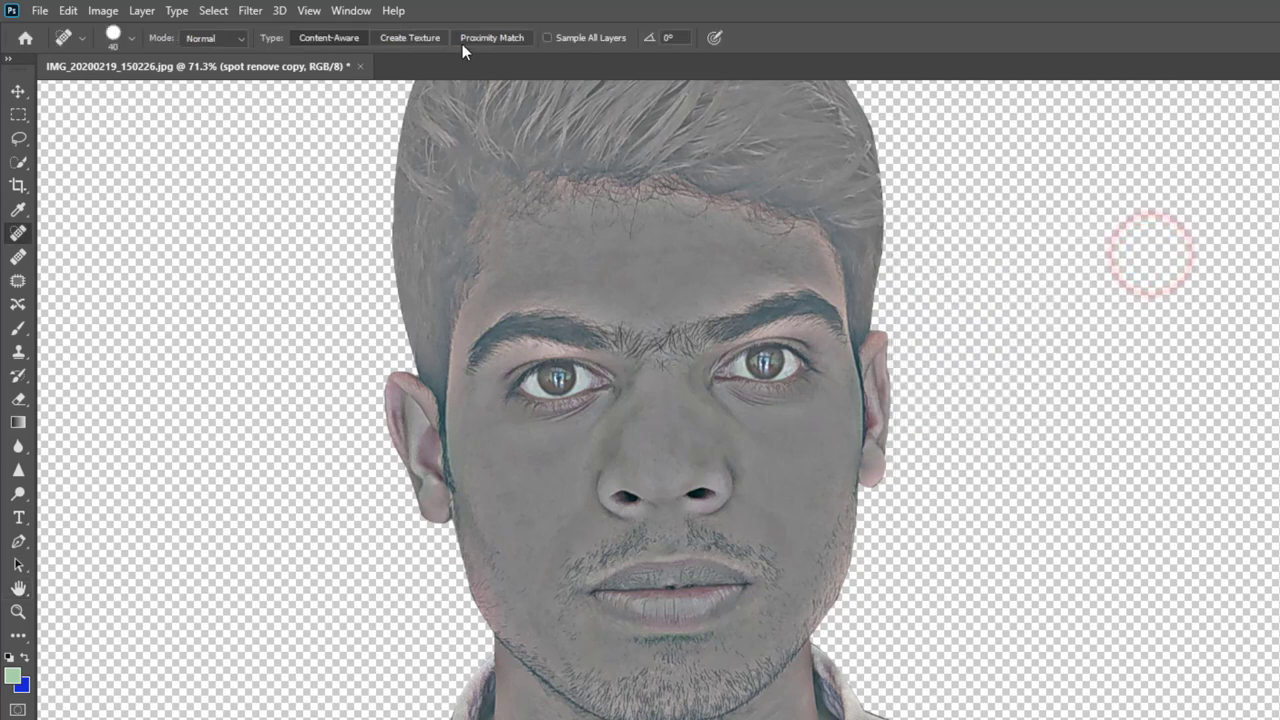
pyautogui.click(249, 12)
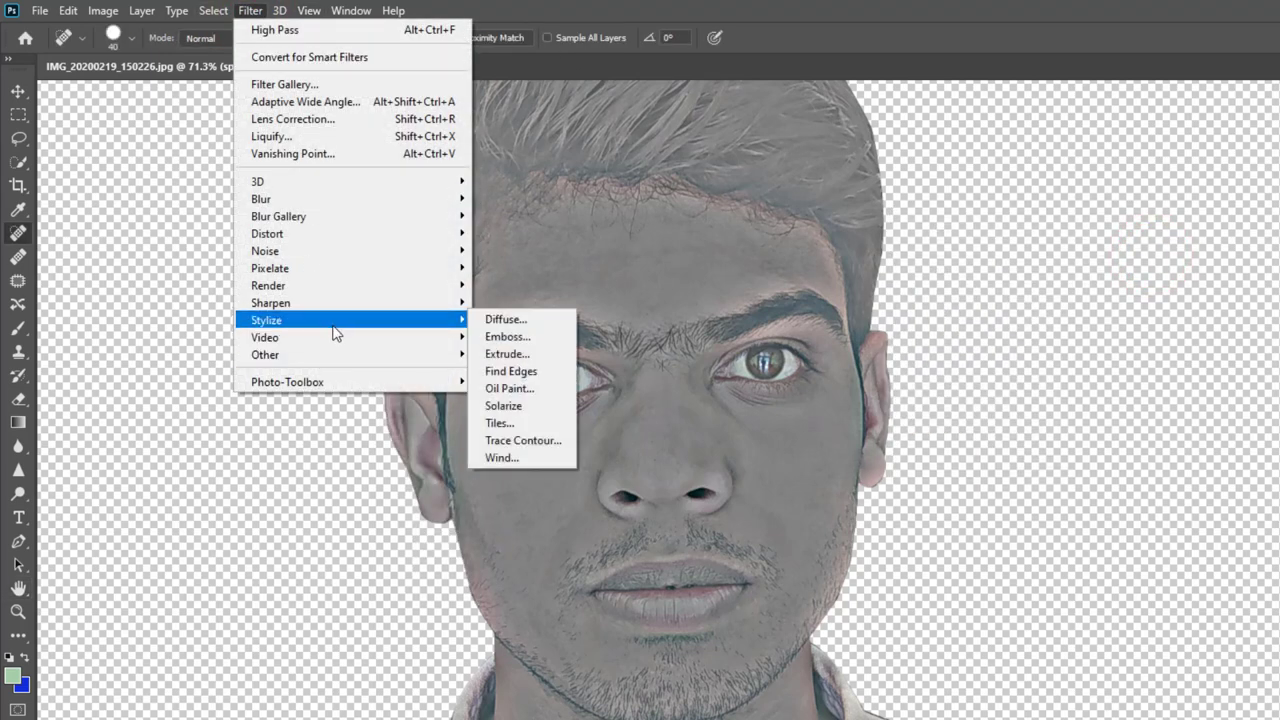
pyautogui.moveTo(400, 203)
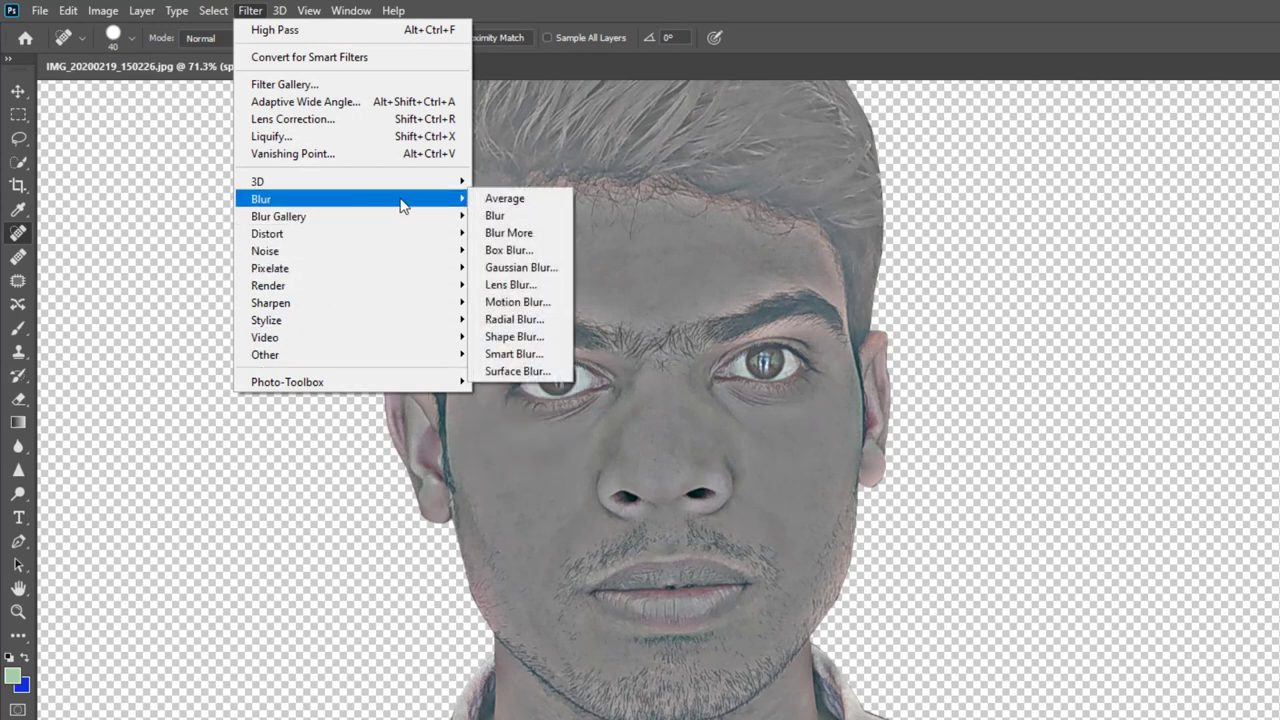
pyautogui.click(520, 268)
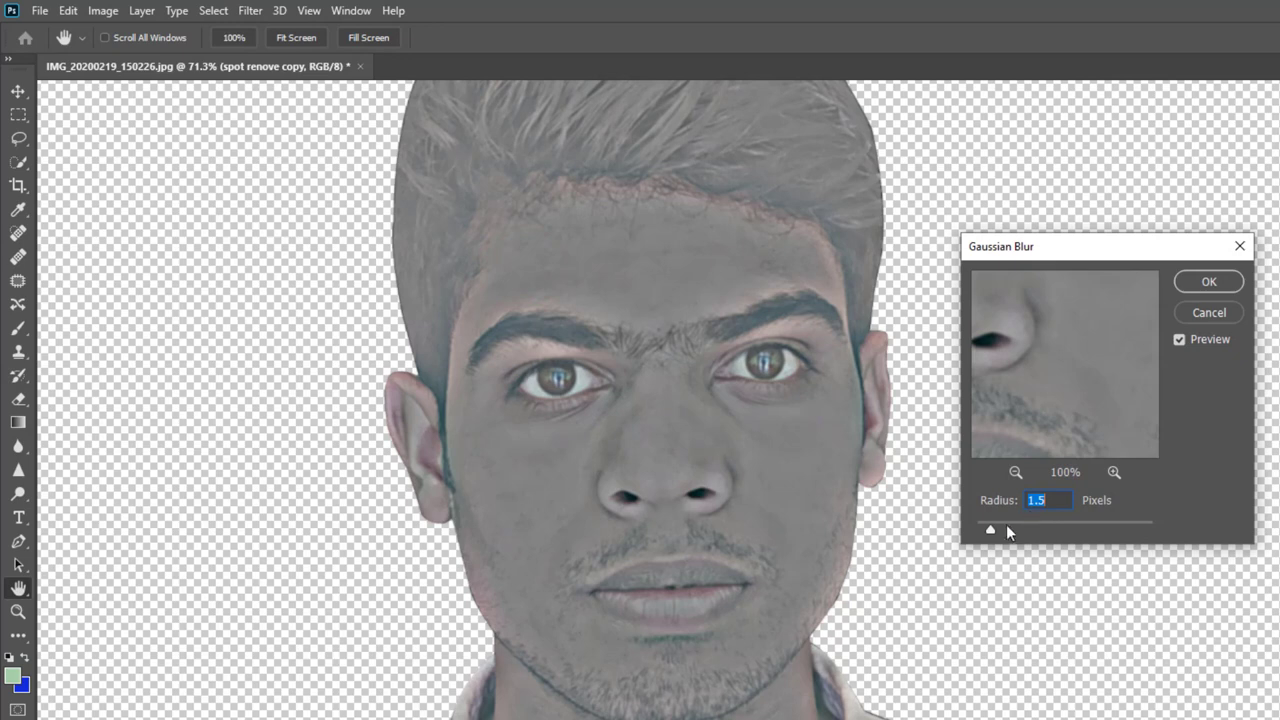
pyautogui.moveTo(990, 528); pyautogui.dragTo(1024, 535)
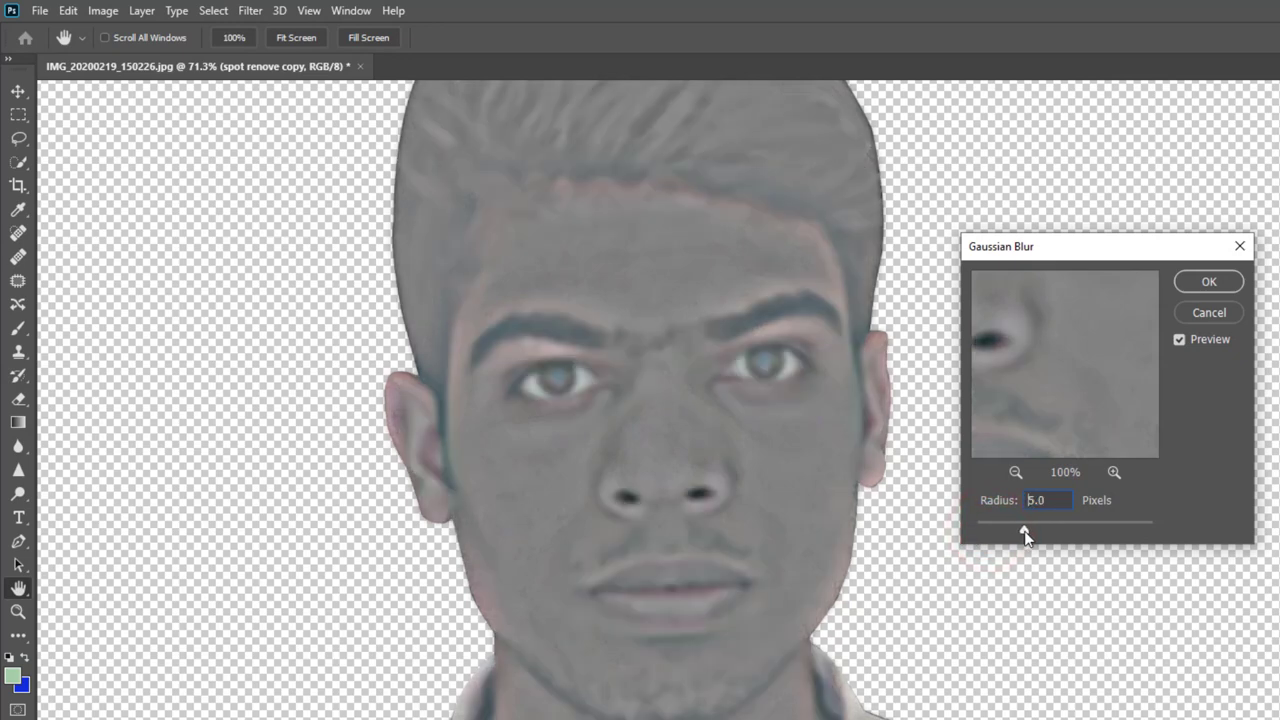
pyautogui.moveTo(1026, 537); pyautogui.dragTo(1032, 538)
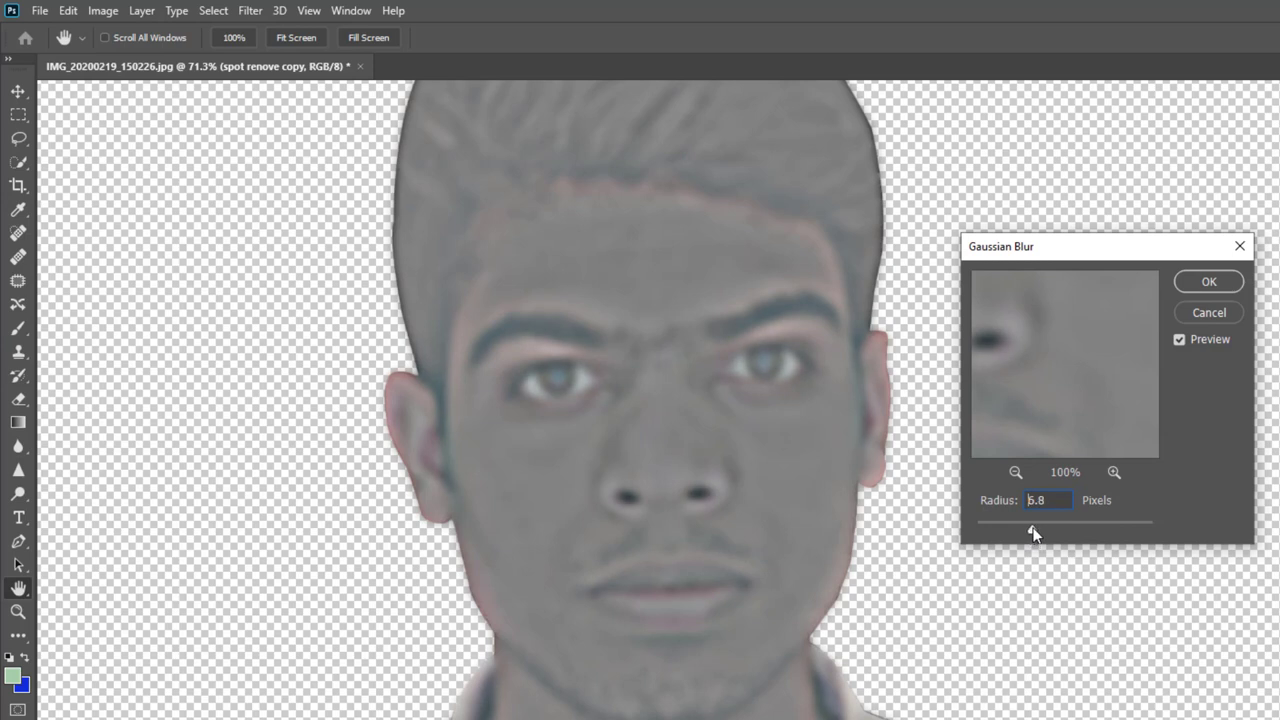
pyautogui.moveTo(1034, 534); pyautogui.dragTo(1031, 526)
pyautogui.click(1040, 500)
pyautogui.write('4')
pyautogui.click(1137, 582)
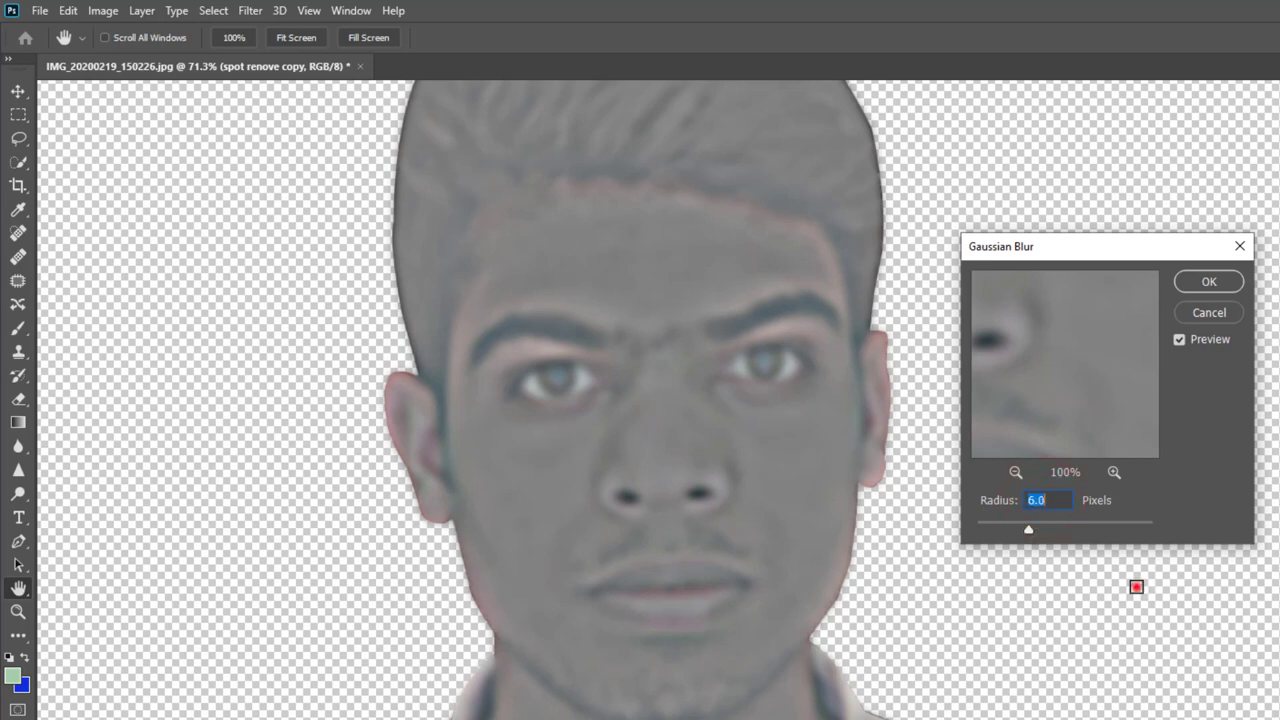
pyautogui.click(1212, 281)
# - Change the spot renove copy layer's blend mode from Normal to Linear Light
pyautogui.press('j')
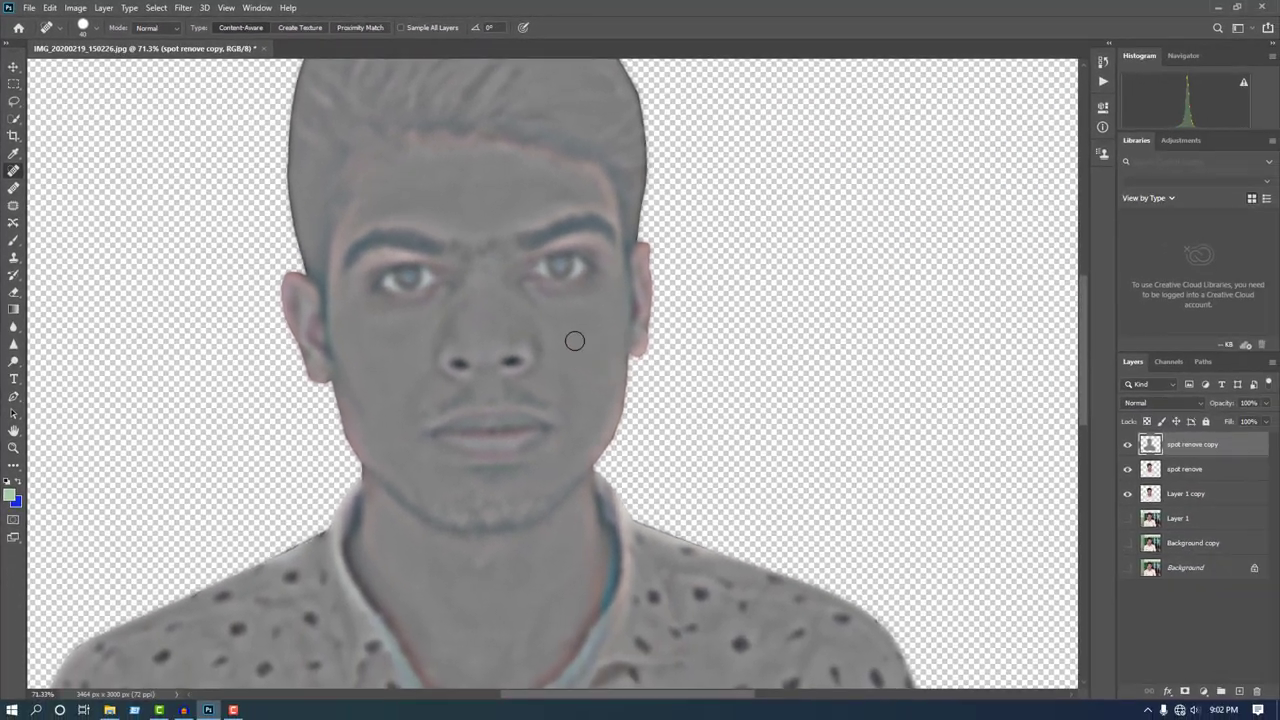
pyautogui.scroll(-2, 574, 341)
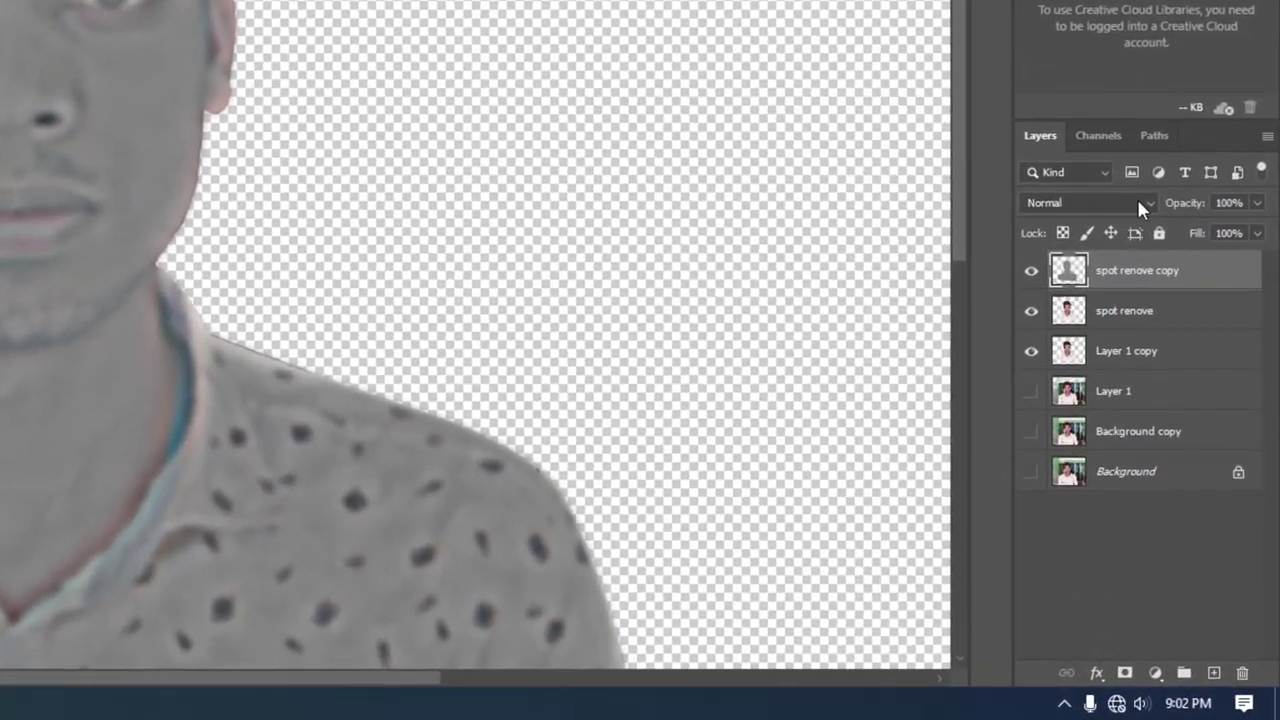
pyautogui.click(1140, 203)
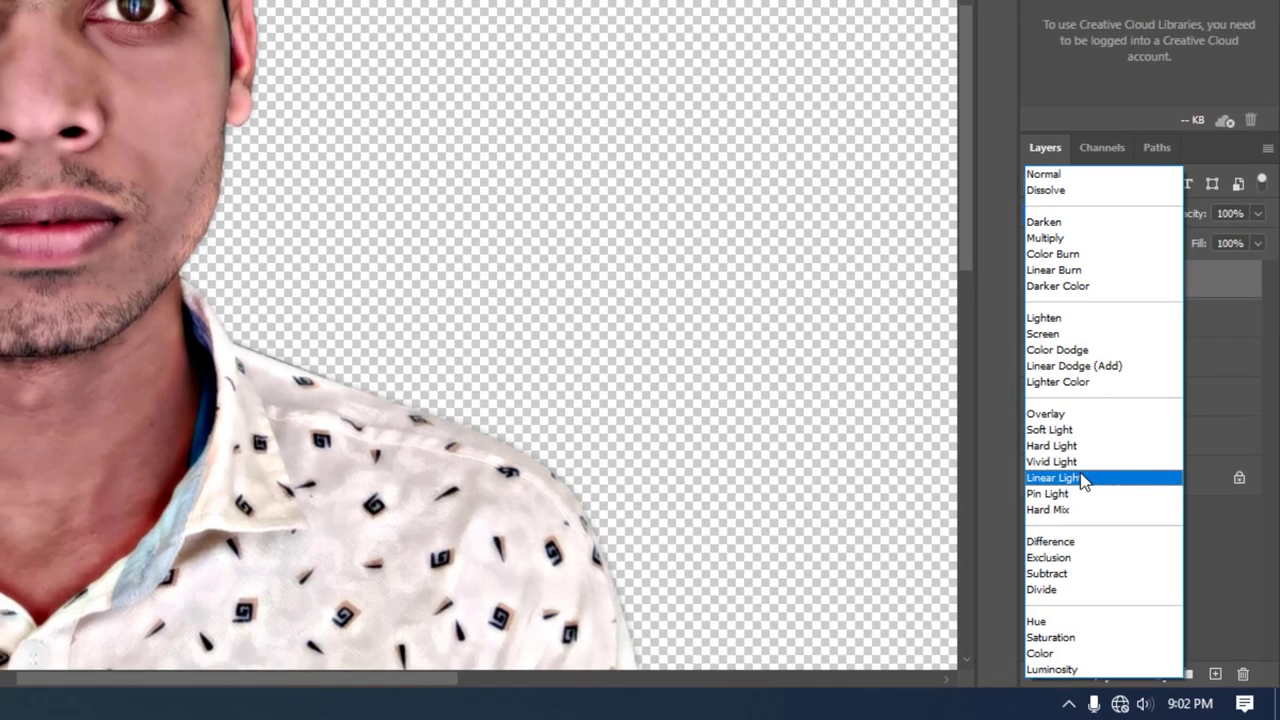
pyautogui.click(1080, 478)
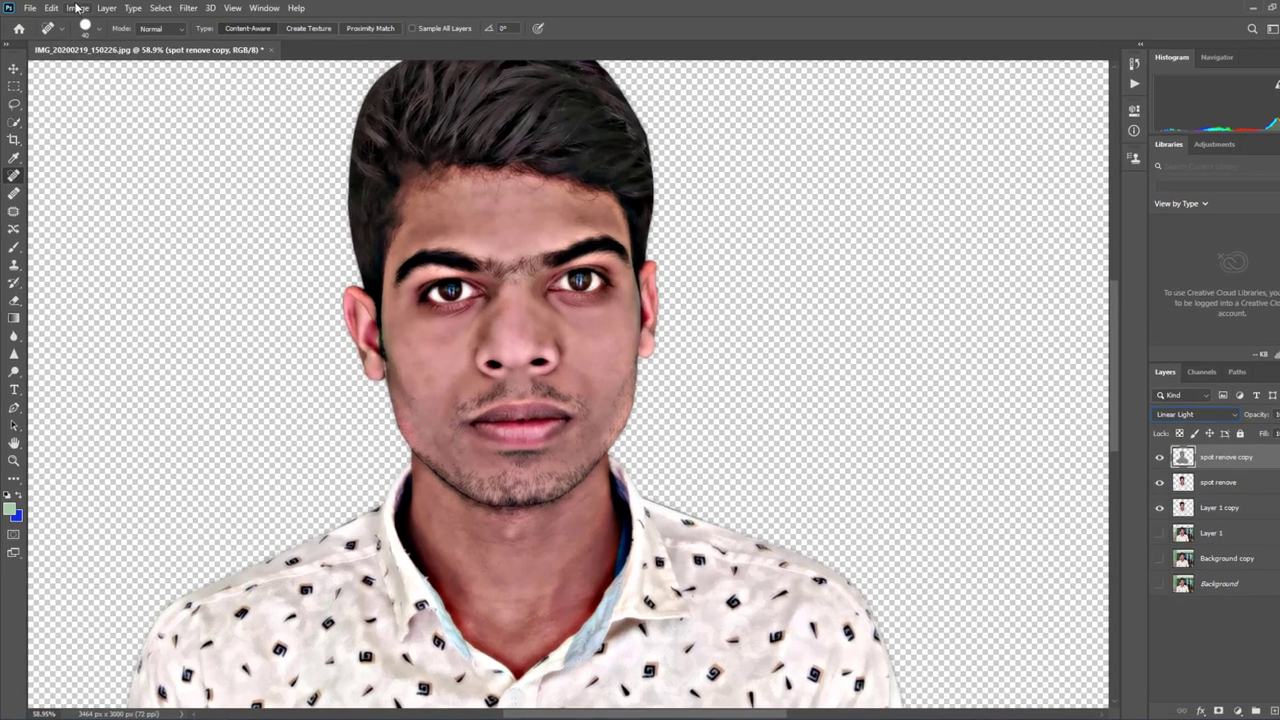
# - Apply Image > Adjustments > Invert to the spot renove copy layer
pyautogui.click(75, 7)
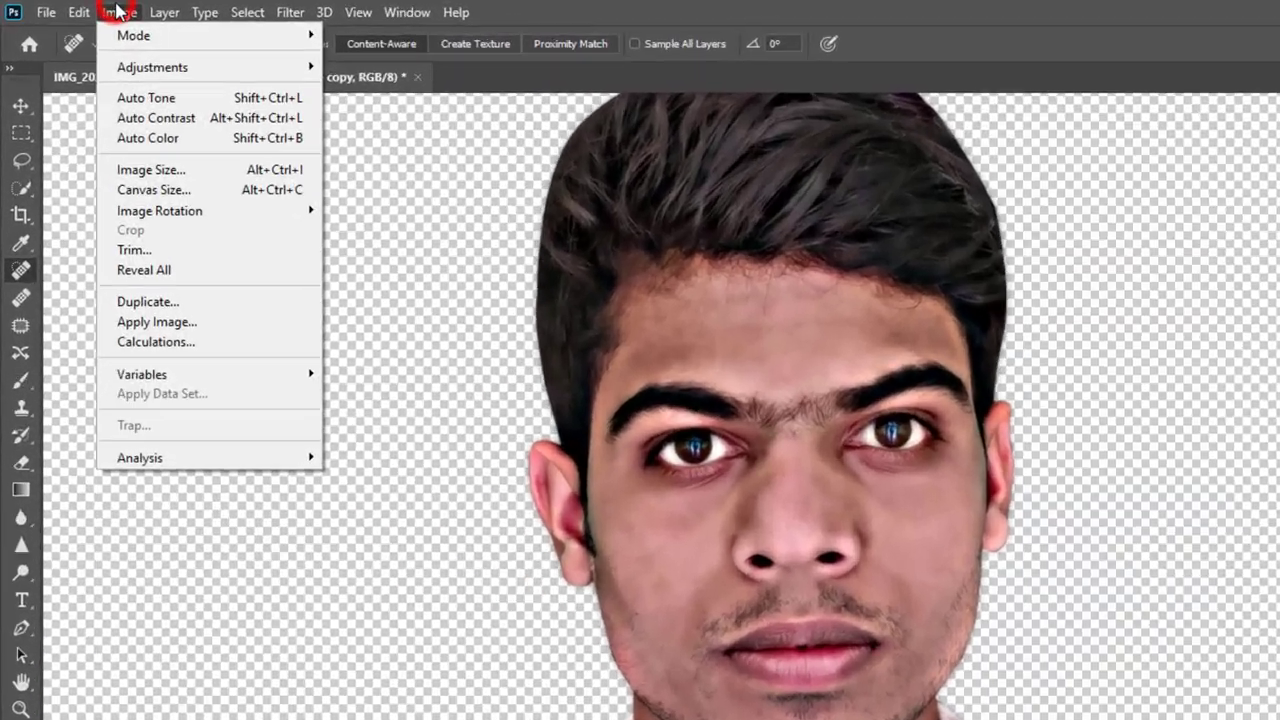
pyautogui.click(153, 70)
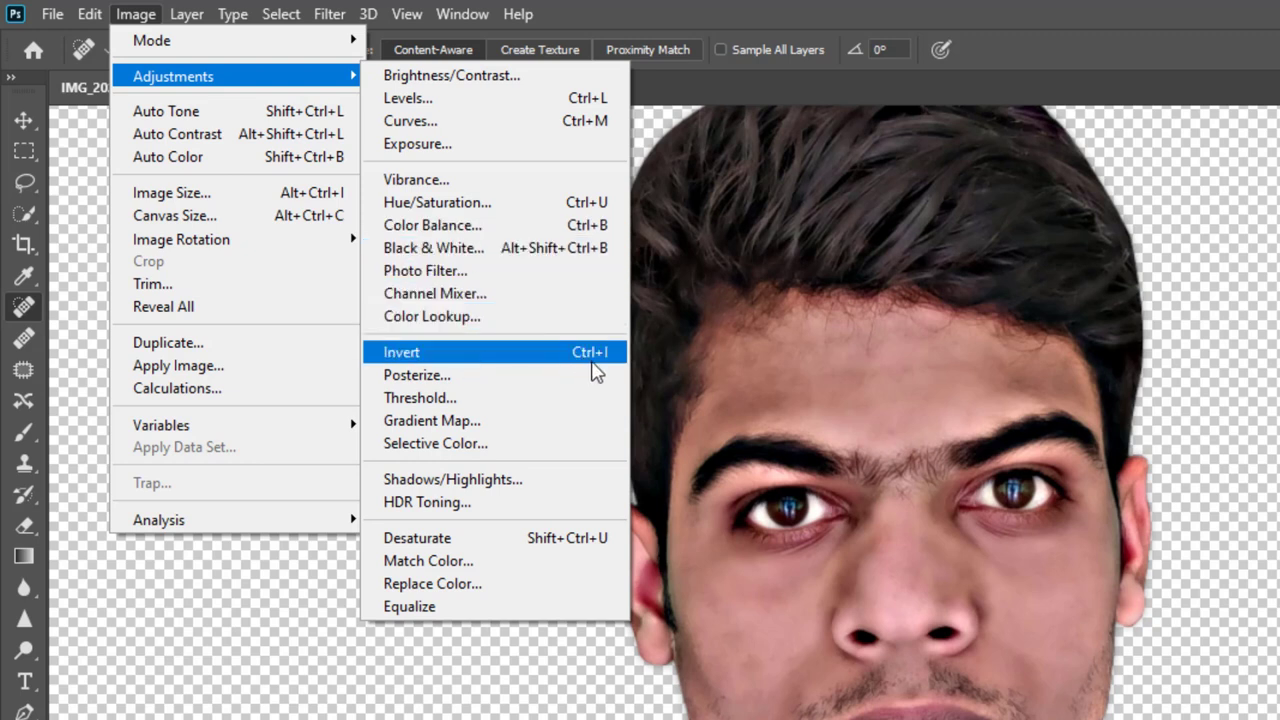
pyautogui.click(592, 362)
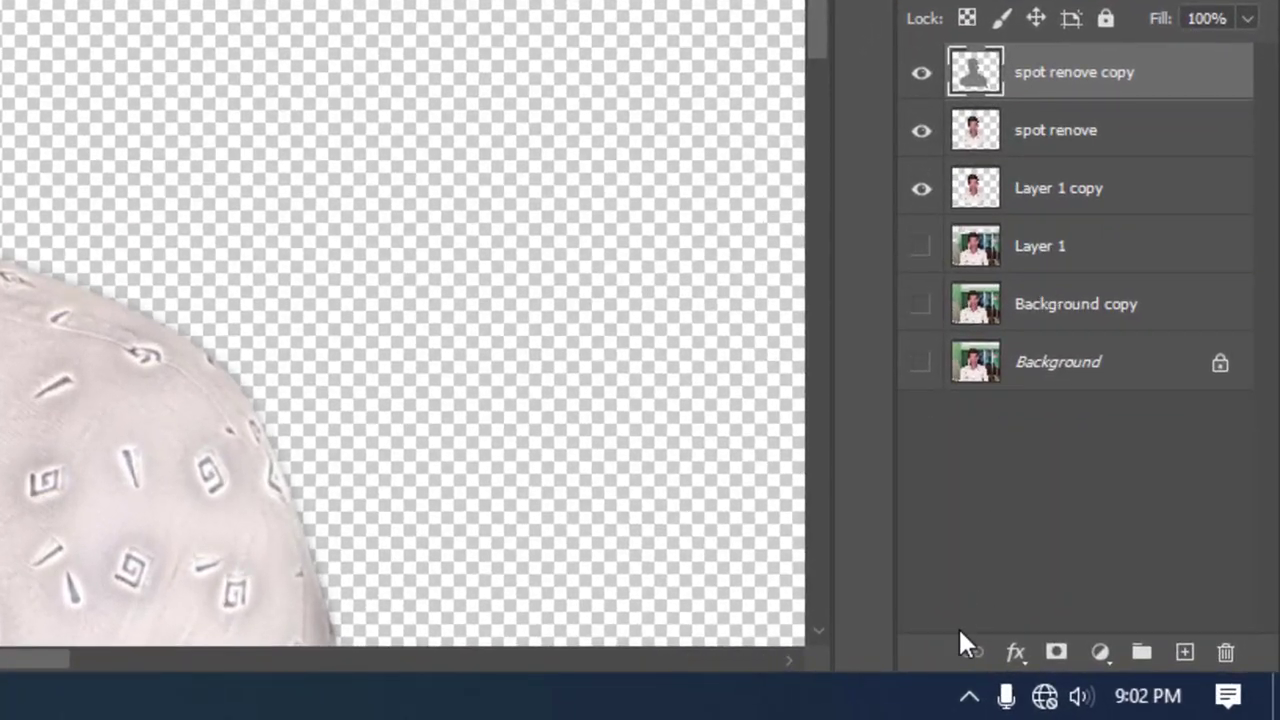
# - In Blending Options, split This Layer's Gray Blend If sliders to about 22 and 249
pyautogui.click(1016, 655)
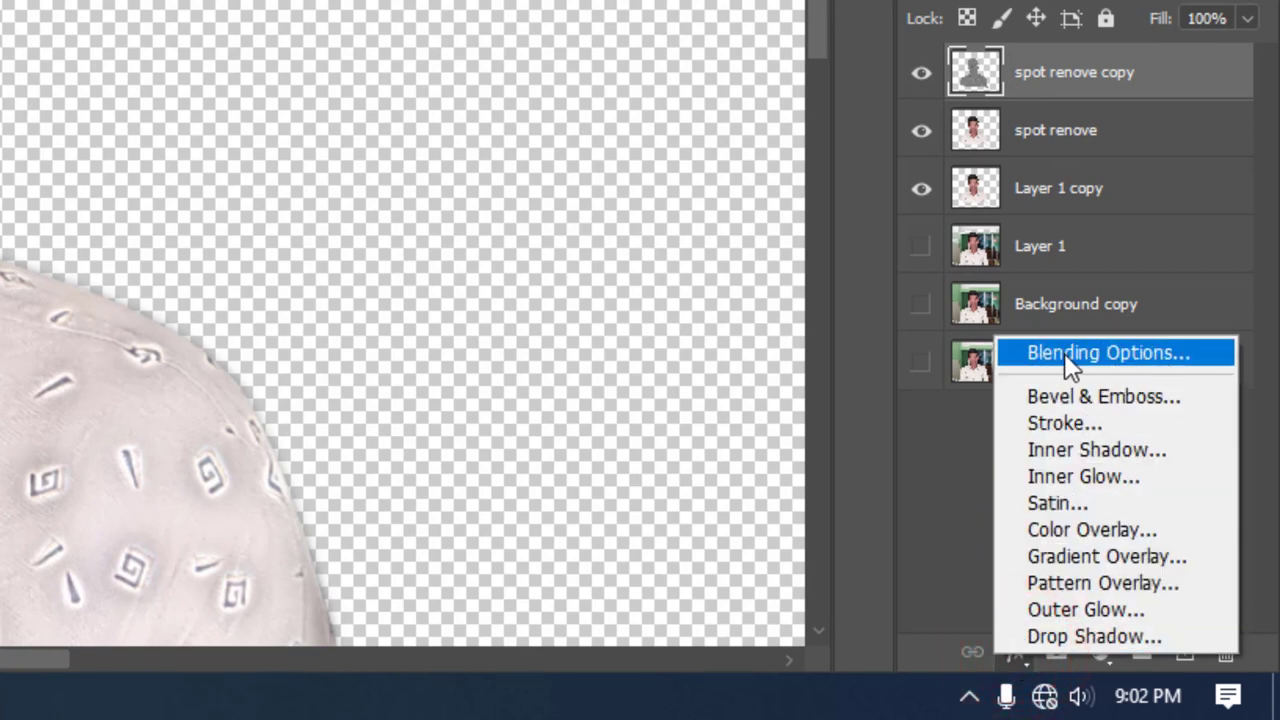
pyautogui.click(1089, 358)
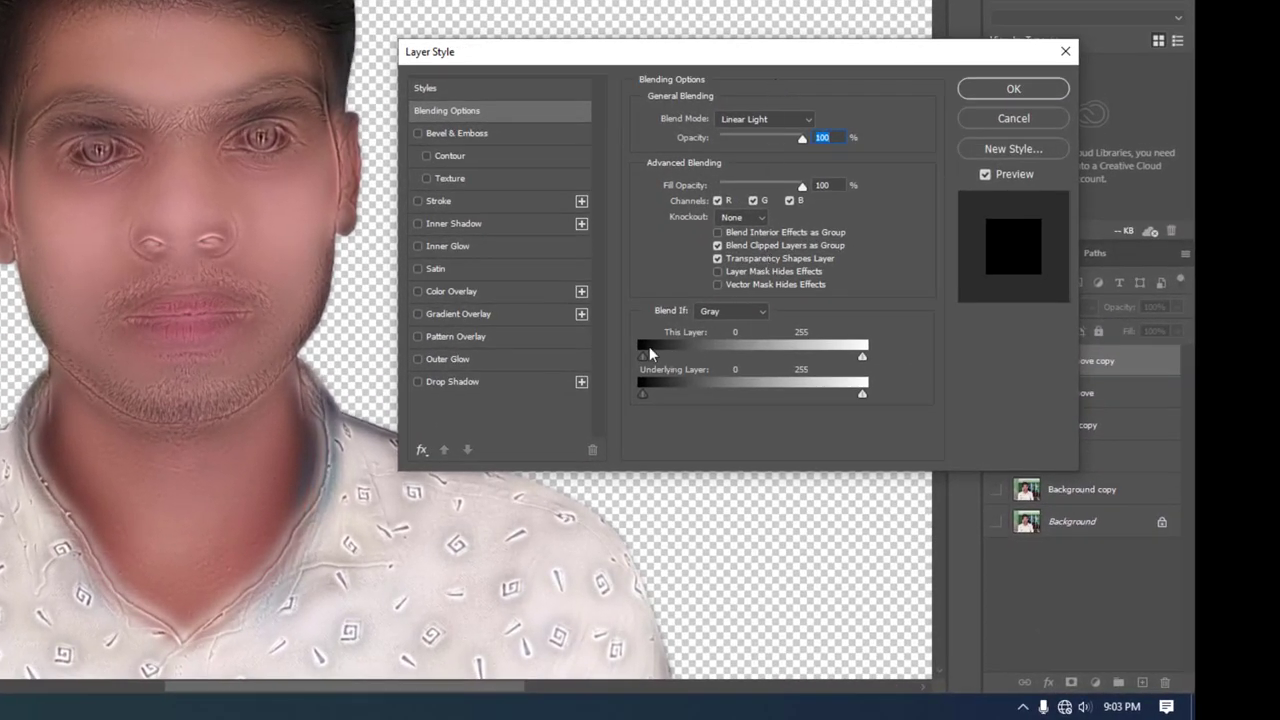
pyautogui.click(732, 313)
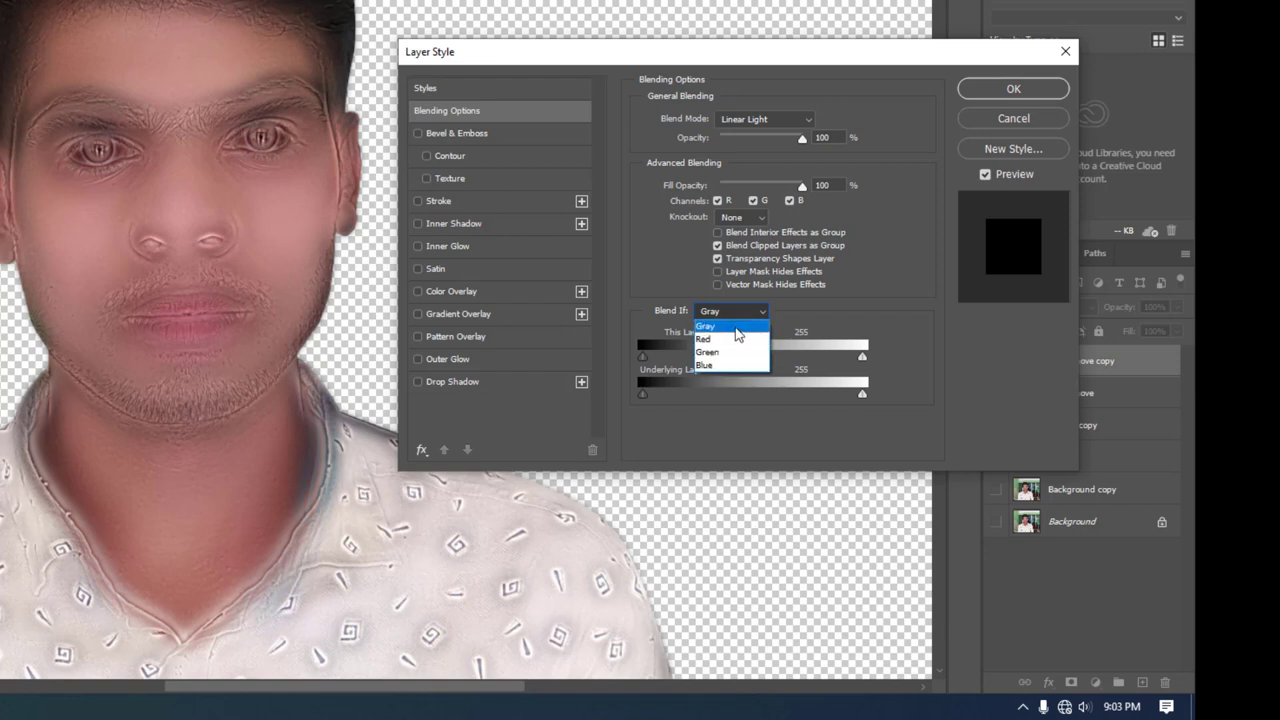
pyautogui.click(737, 330)
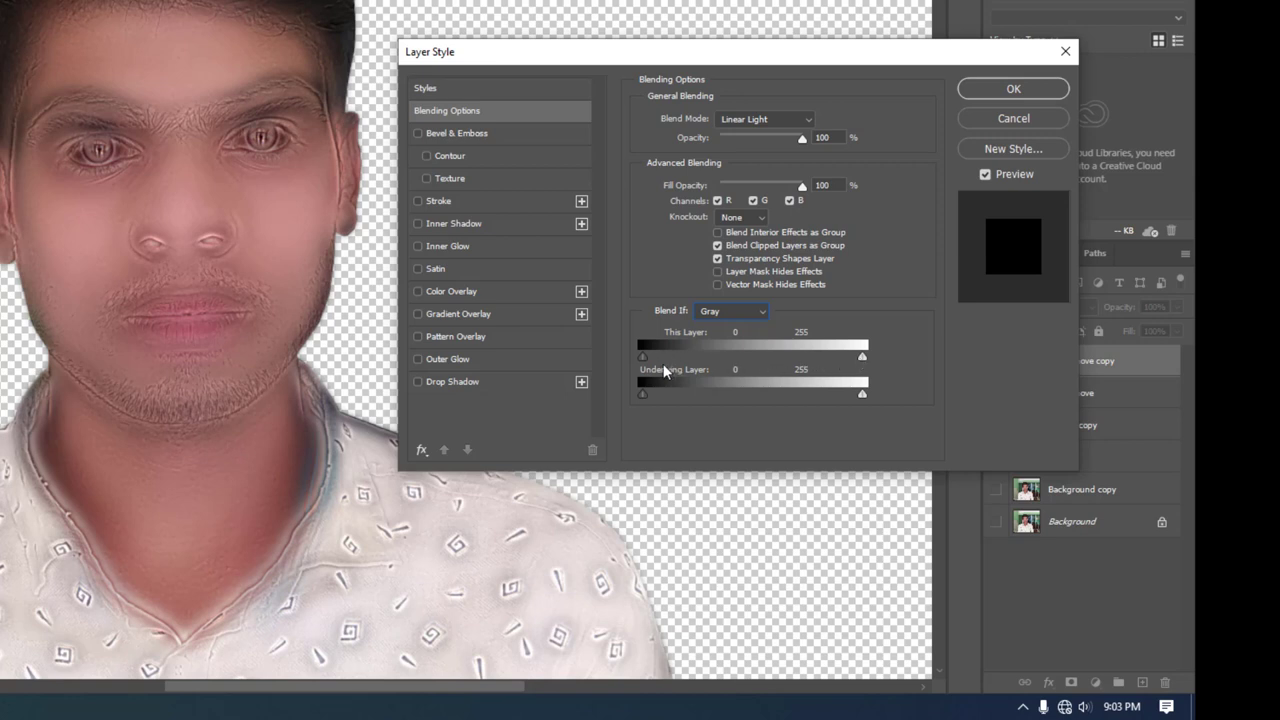
pyautogui.press('alt')
pyautogui.moveTo(644, 357); pyautogui.dragTo(841, 358)
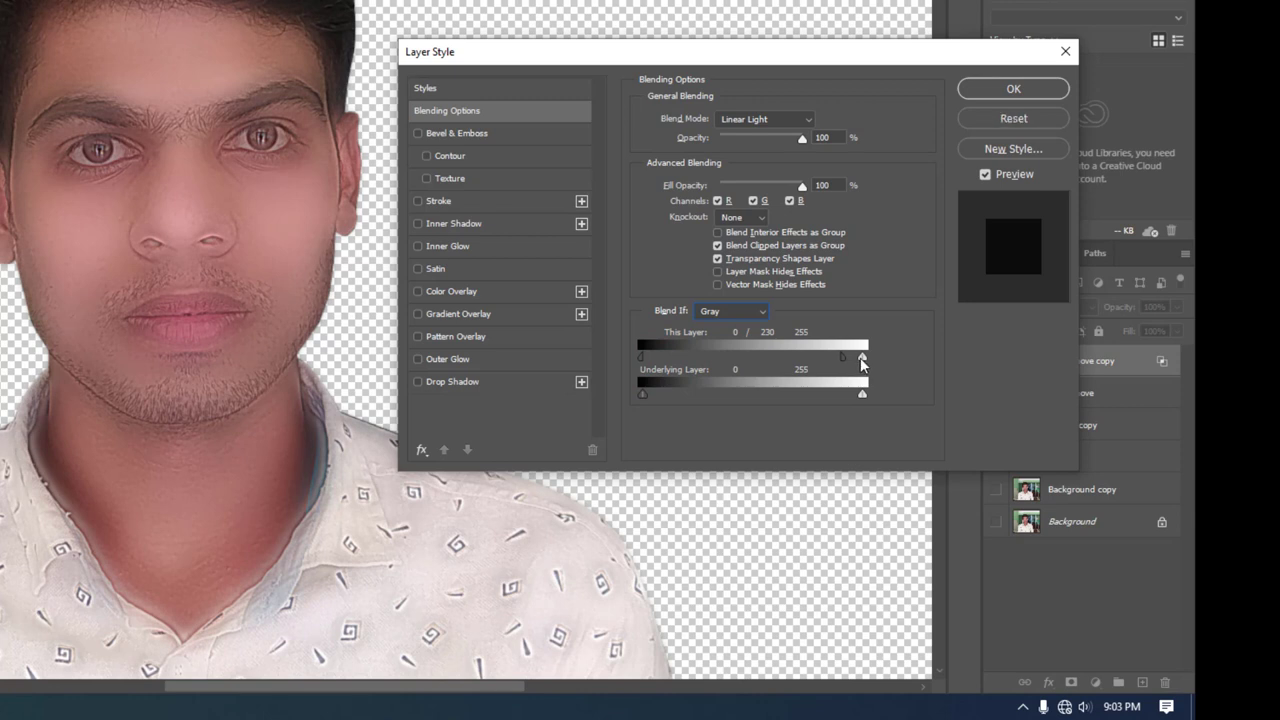
pyautogui.moveTo(862, 358); pyautogui.dragTo(666, 356)
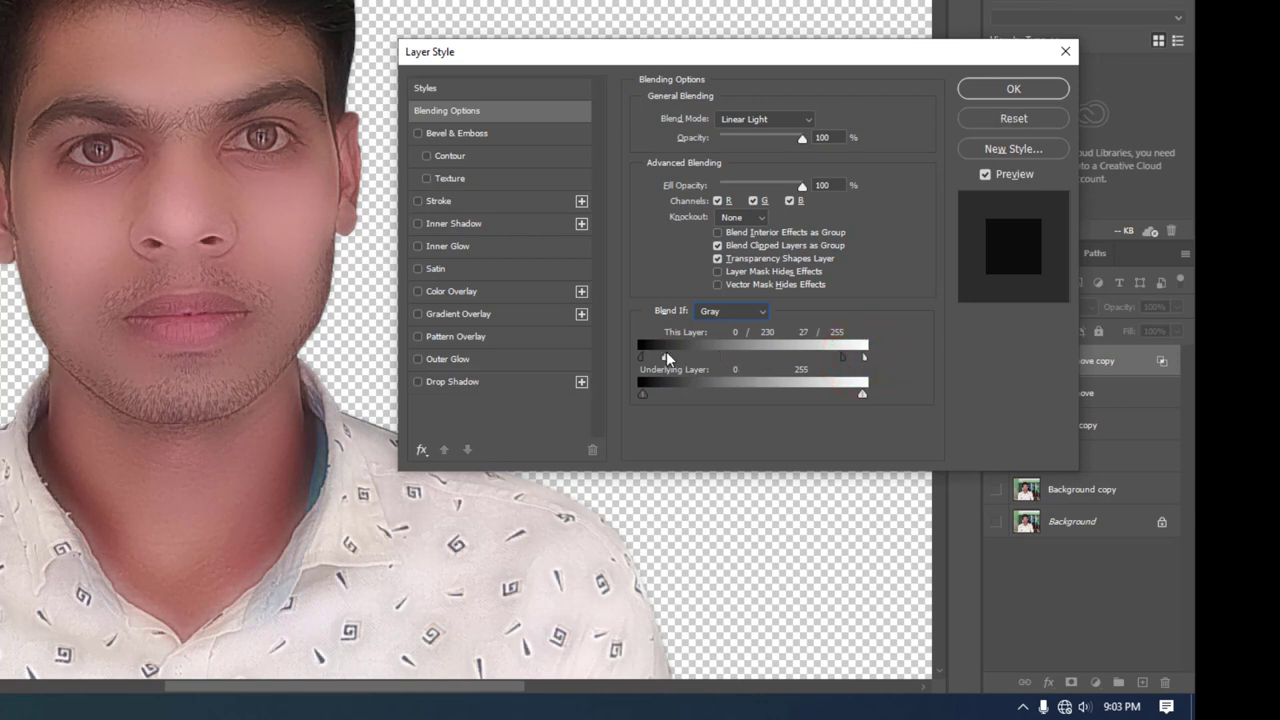
pyautogui.press('alt')
pyautogui.moveTo(667, 355); pyautogui.dragTo(660, 357)
pyautogui.moveTo(843, 356); pyautogui.dragTo(859, 358)
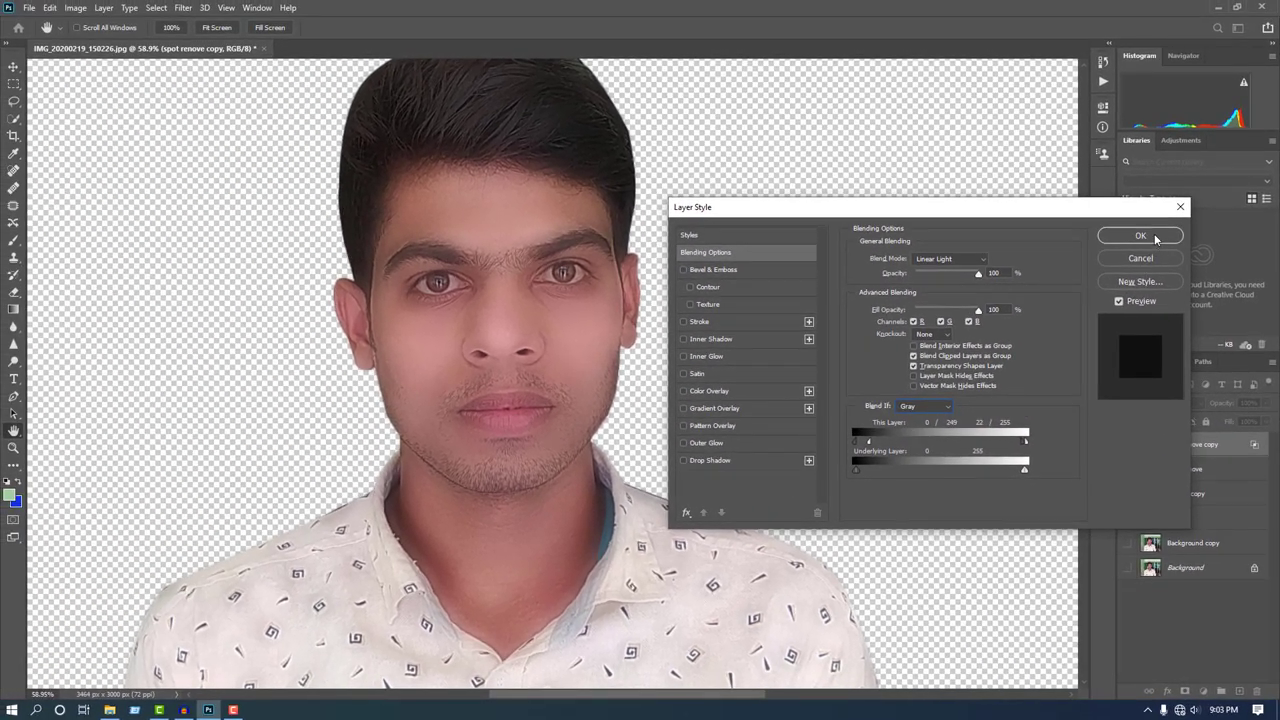
# - Confirm the Layer Style, add a layer mask to spot renove copy, and invert it to black
pyautogui.click(1013, 88)
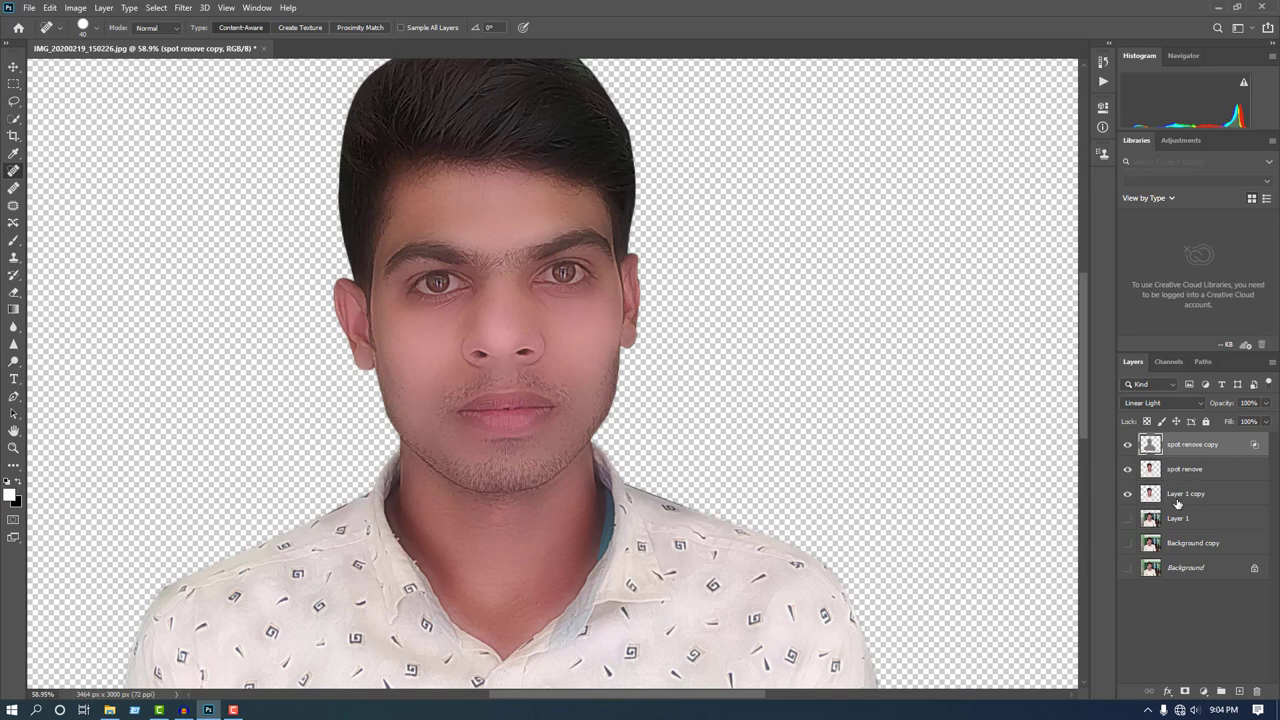
pyautogui.click(1185, 692)
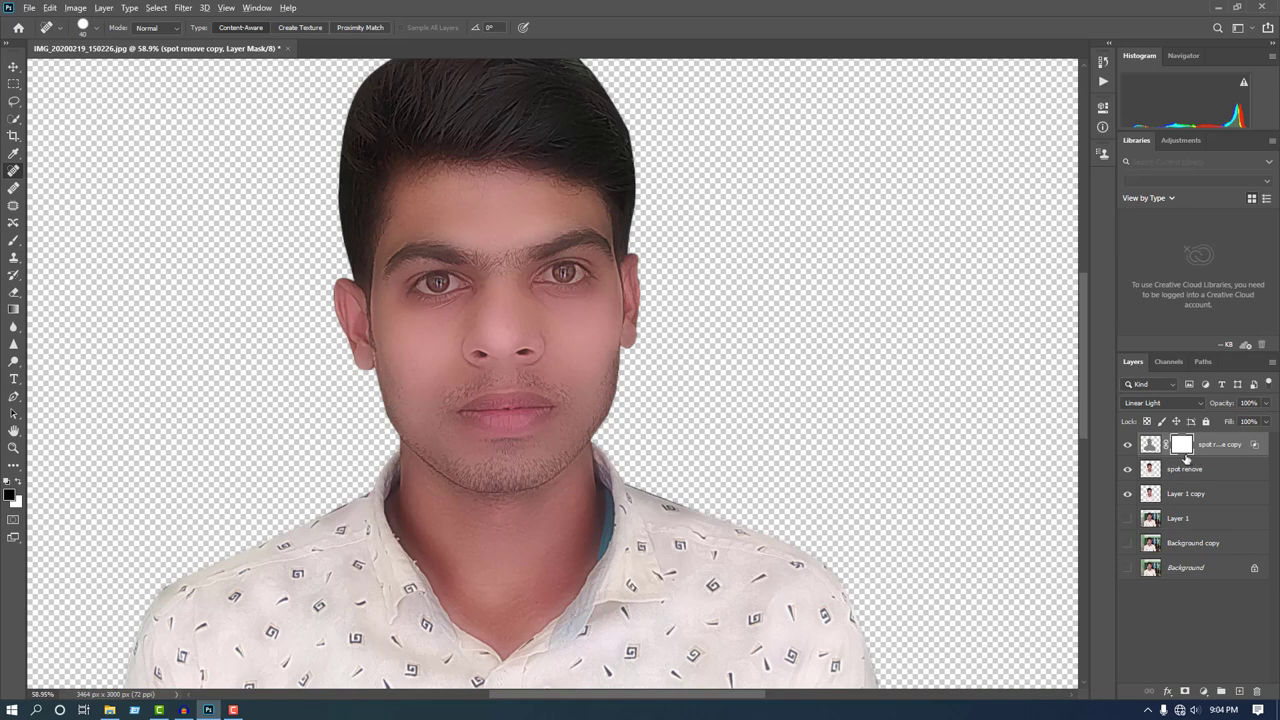
pyautogui.hotkey('ctrl', 'i')
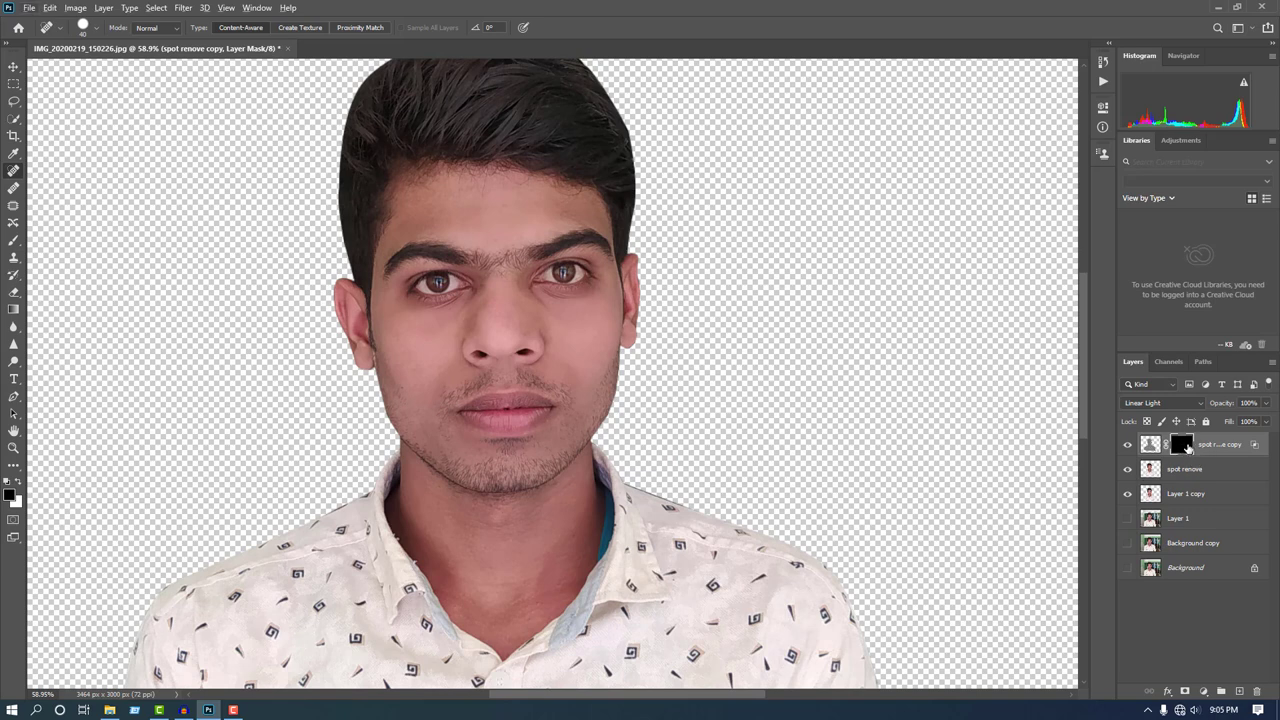
# - Set white as the foreground colour and ready the Brush at 100% flow, sized to 150 pixels
pyautogui.click(16, 482)
pyautogui.scroll(5, 502, 246)
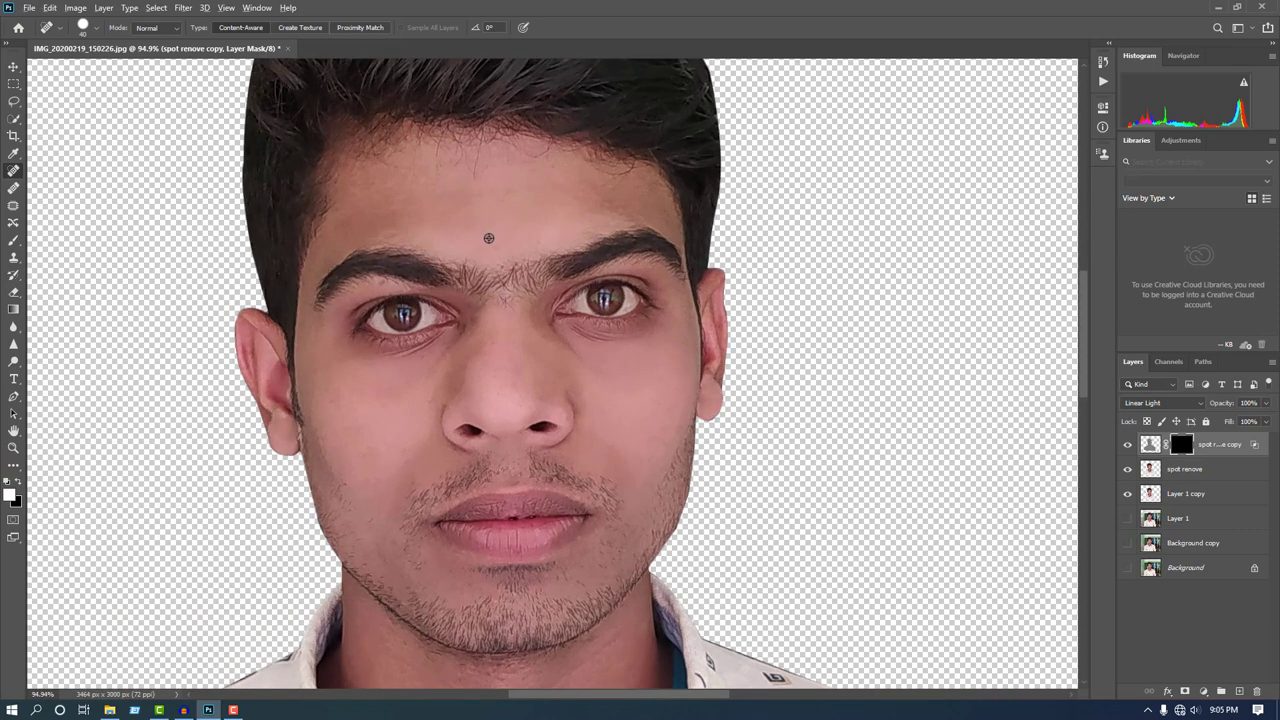
pyautogui.scroll(-2, 488, 238)
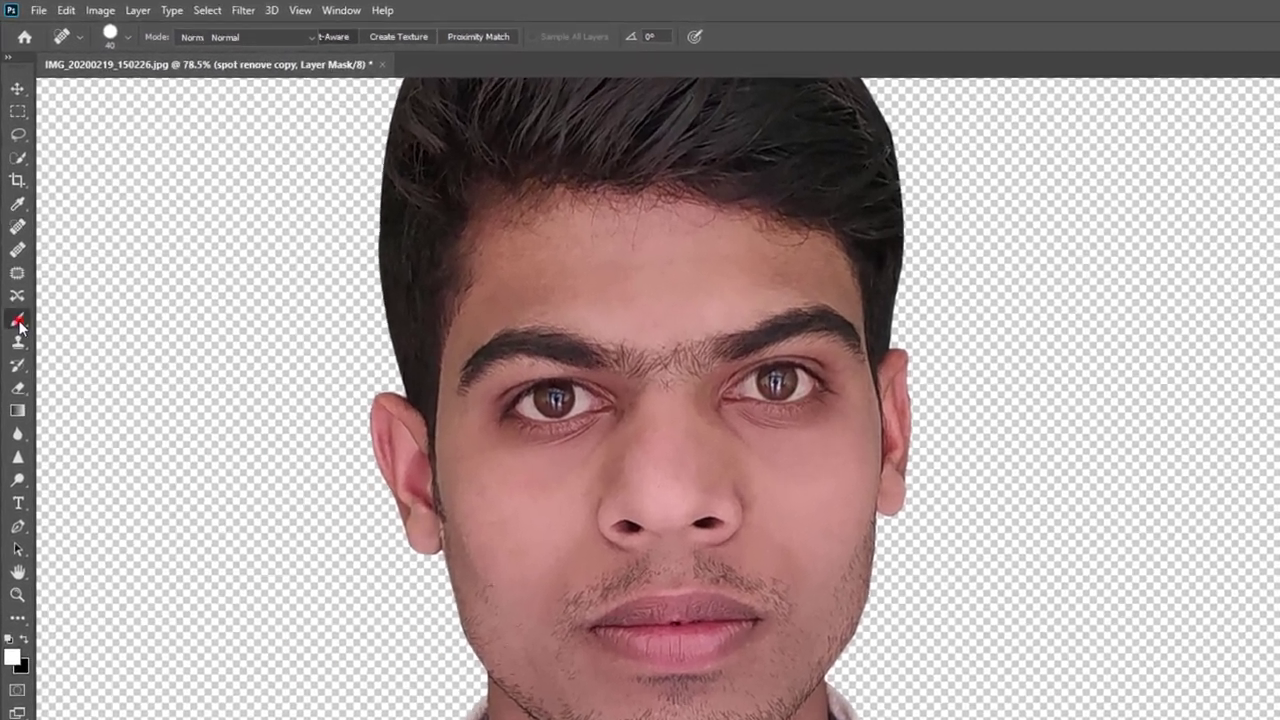
pyautogui.click(19, 322)
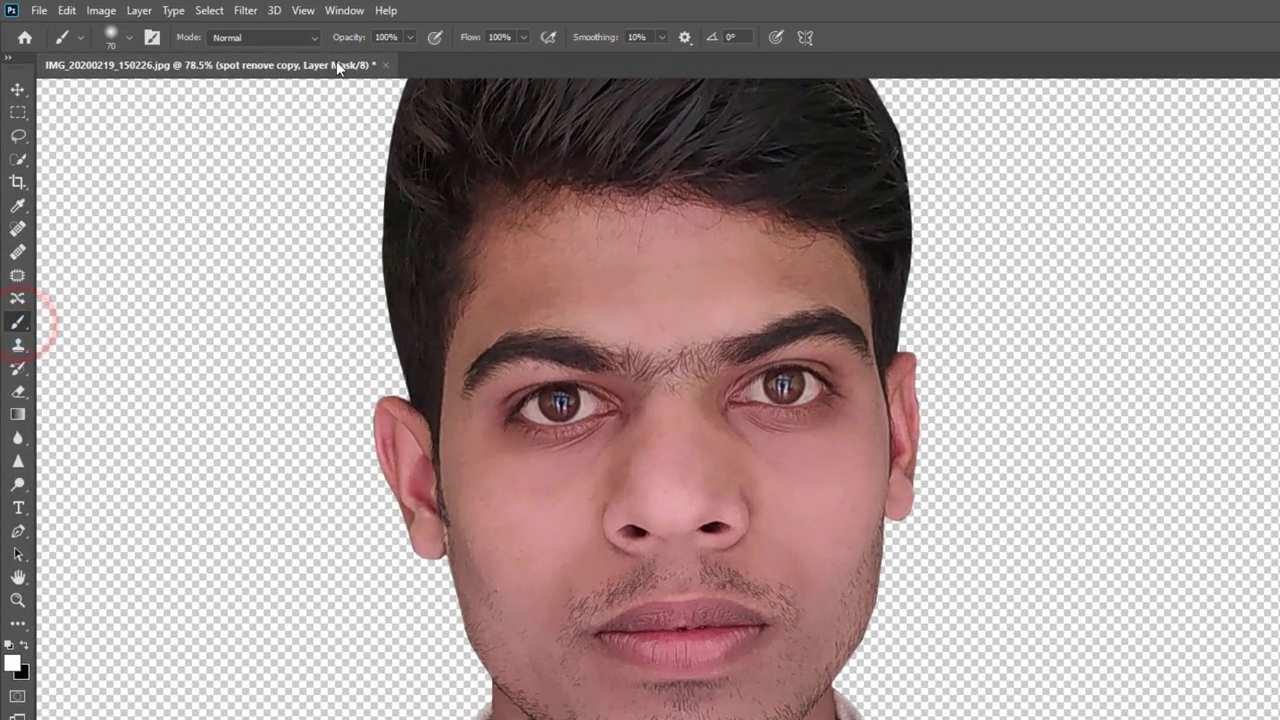
pyautogui.click(406, 37)
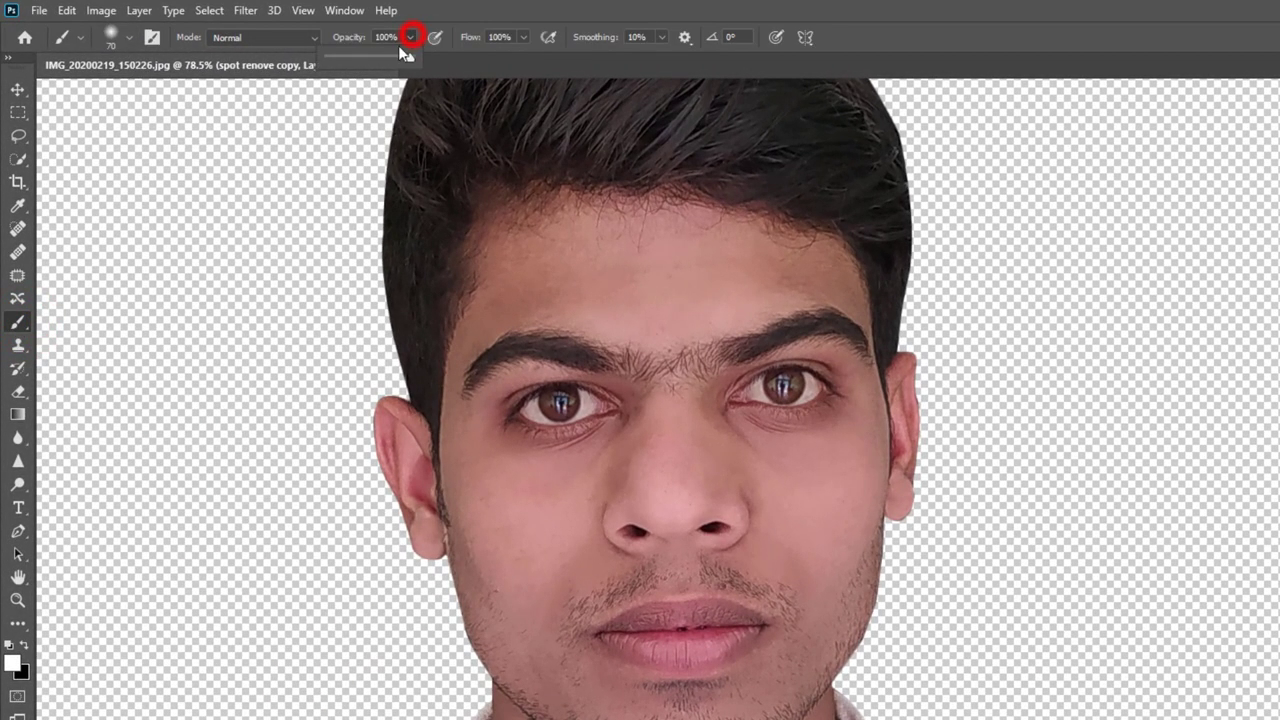
pyautogui.click(536, 37)
pyautogui.click(522, 37)
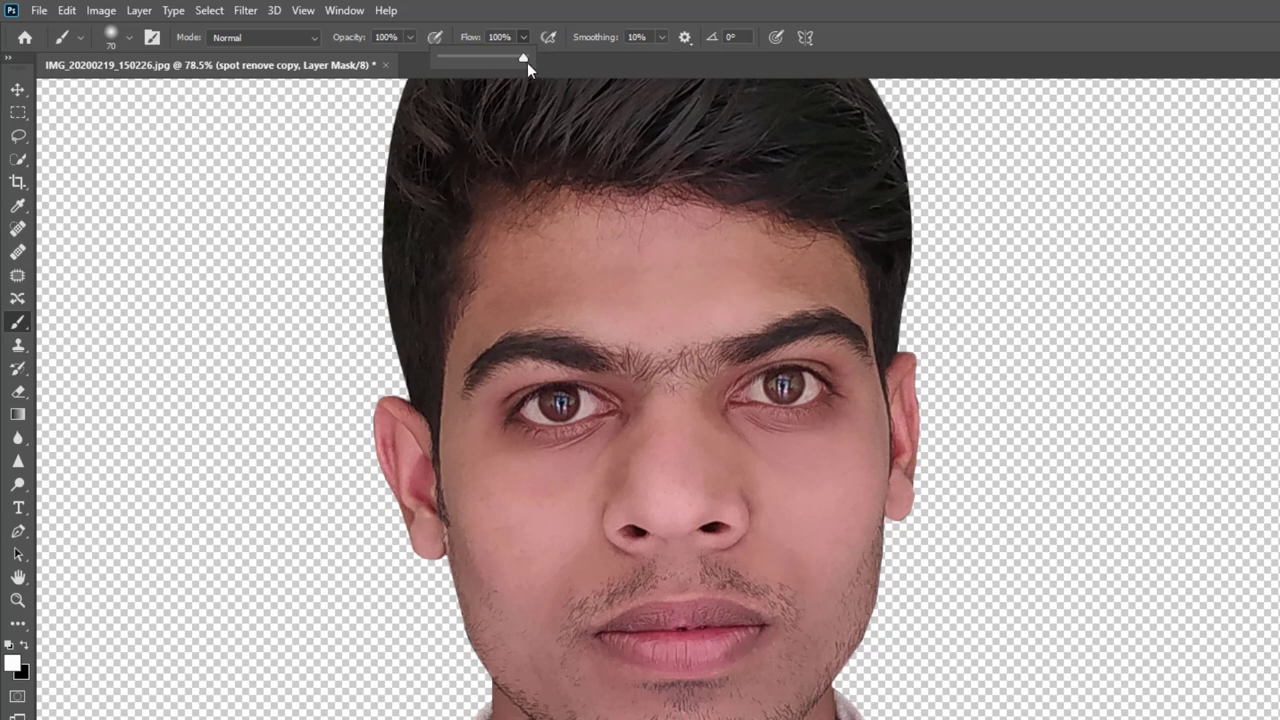
pyautogui.click(524, 58)
pyautogui.scroll(2, 618, 272)
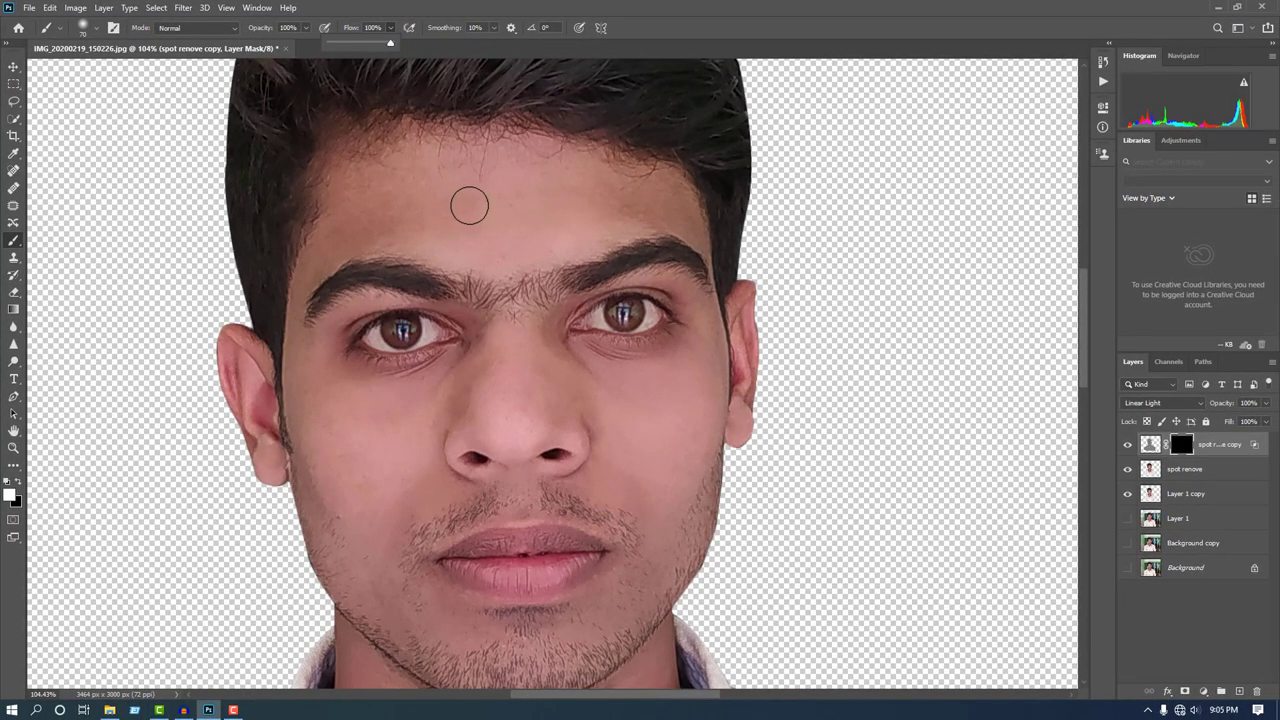
pyautogui.click(469, 206)
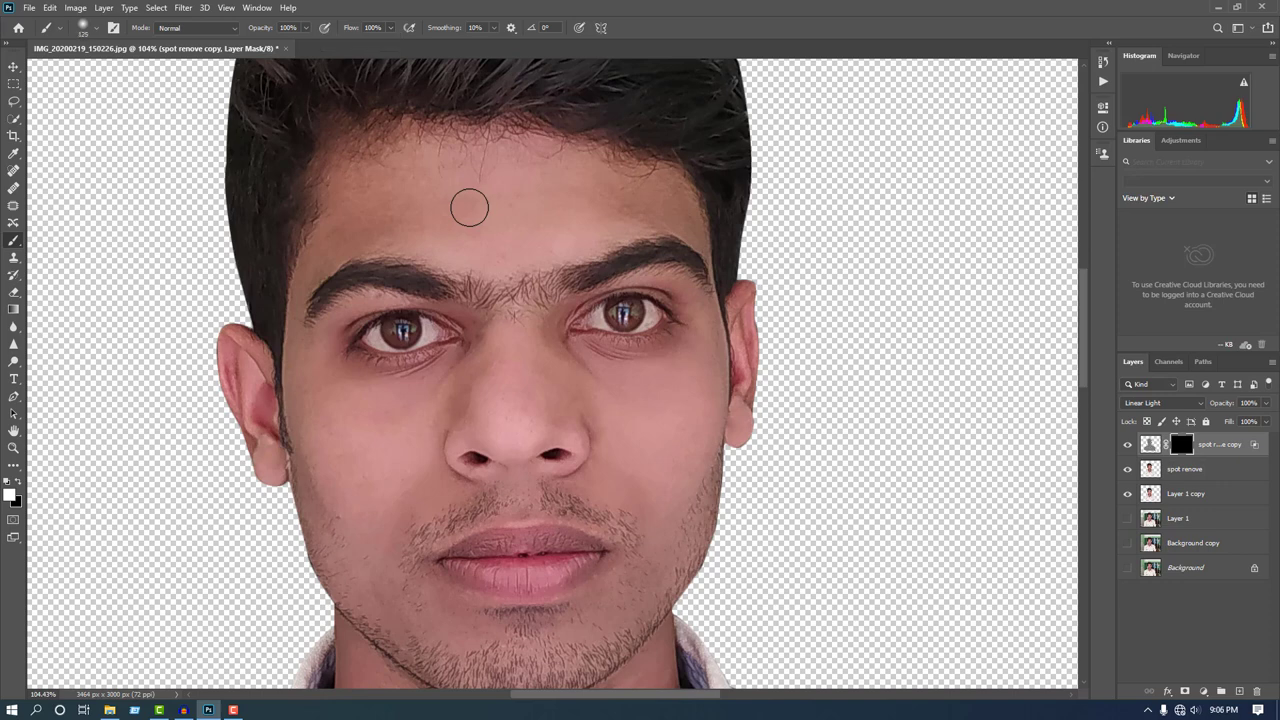
pyautogui.press(']')
pyautogui.press(']')
pyautogui.press(']')
pyautogui.press(']')
pyautogui.press(']')
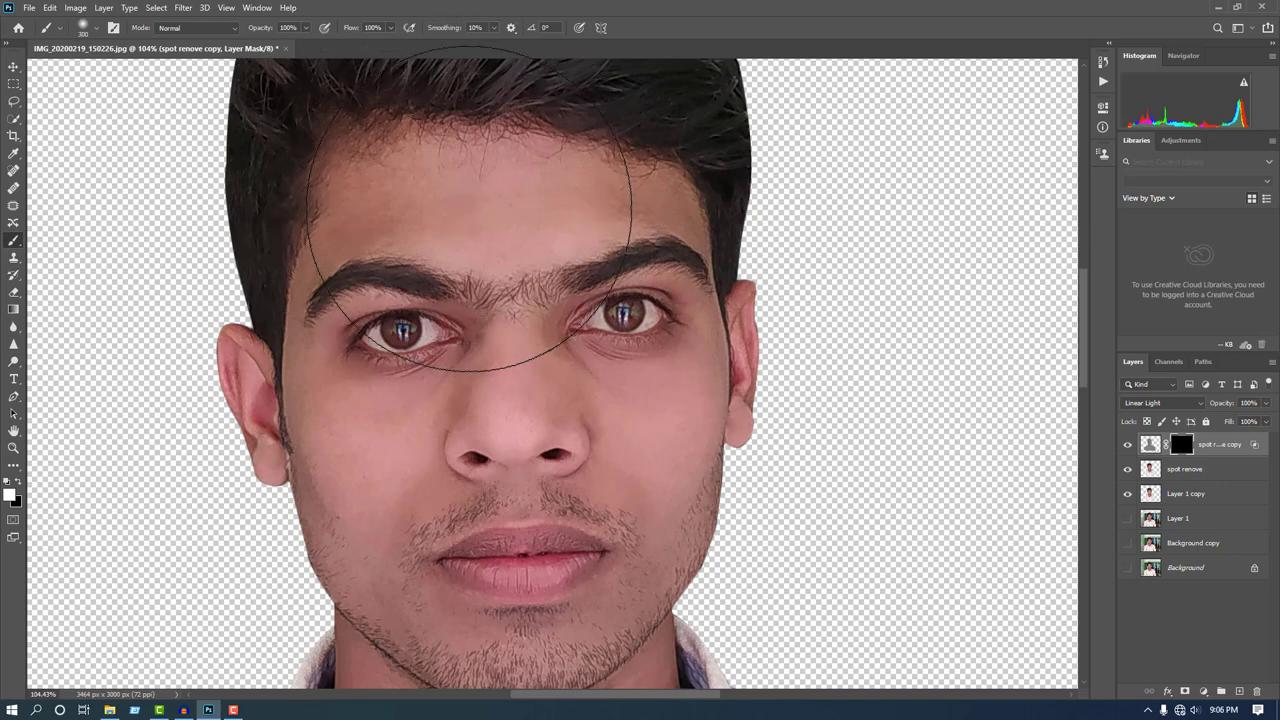
pyautogui.press('[')
pyautogui.press('[')
pyautogui.press('[')
pyautogui.press('[')
pyautogui.press('[')
pyautogui.press('[')
pyautogui.press('[')
pyautogui.press('[')
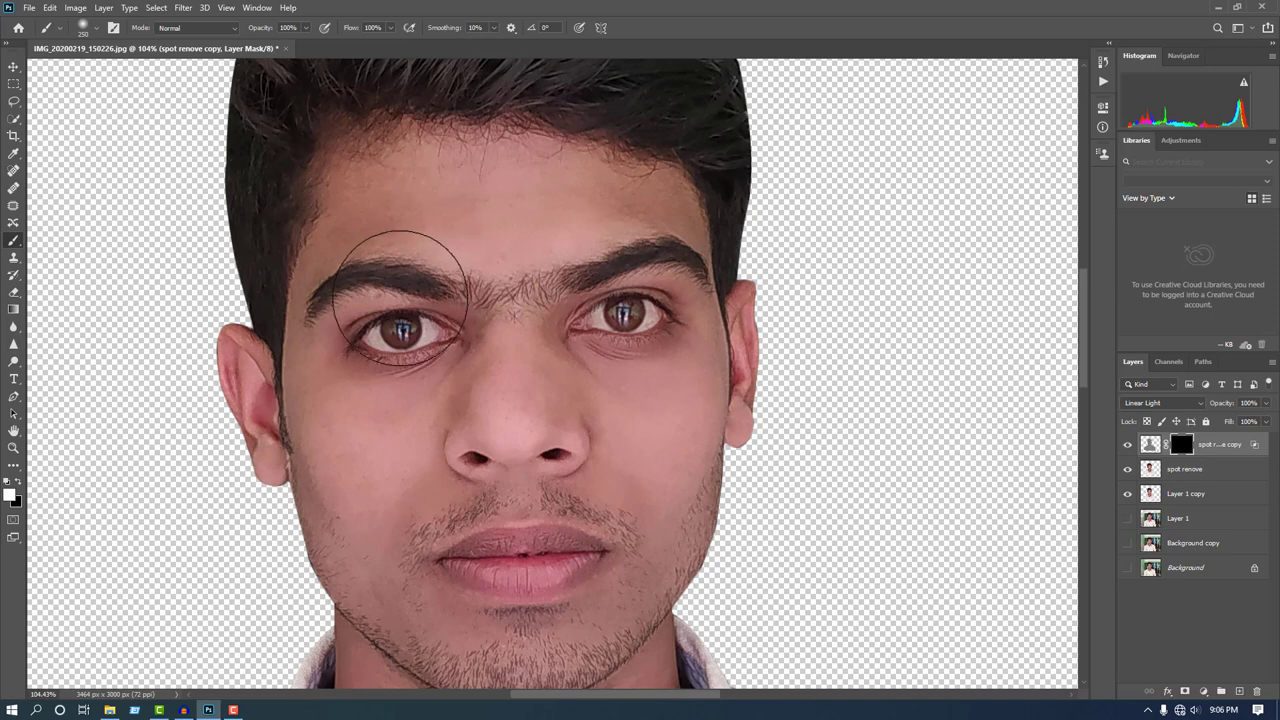
pyautogui.press('[')
pyautogui.press('[')
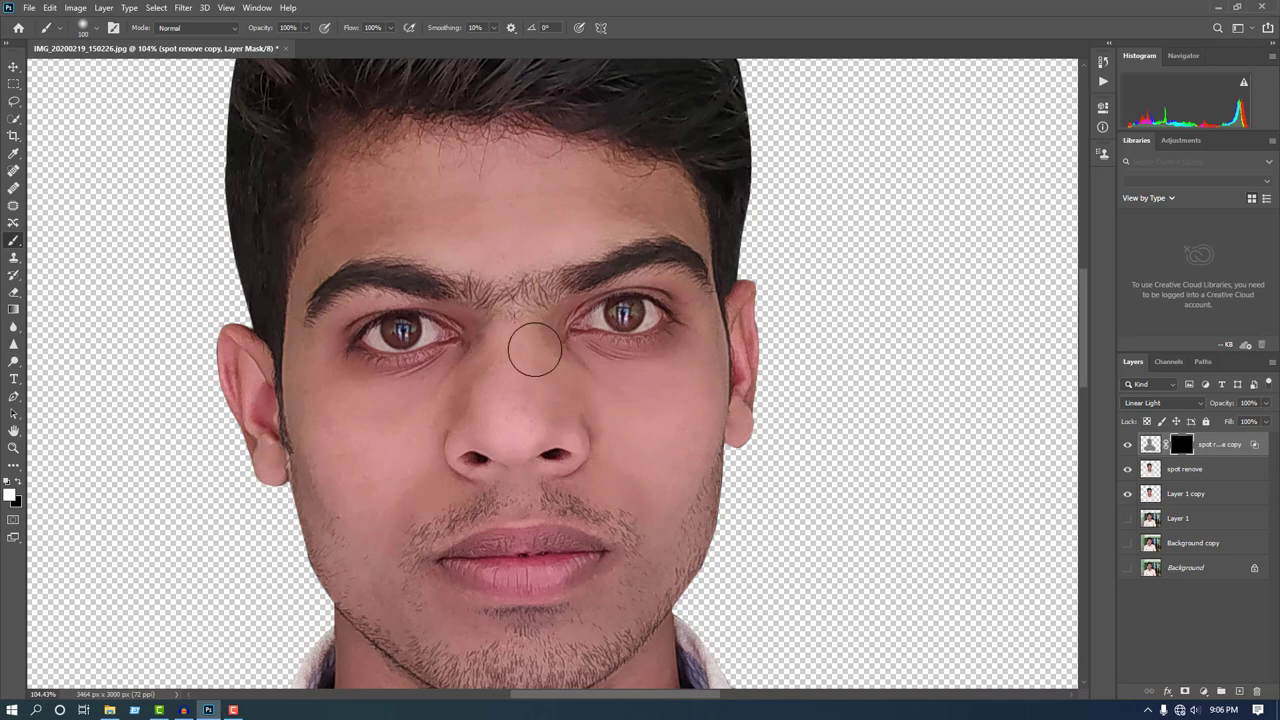
pyautogui.press(']')
pyautogui.press(']')
pyautogui.press(']')
pyautogui.press('[')
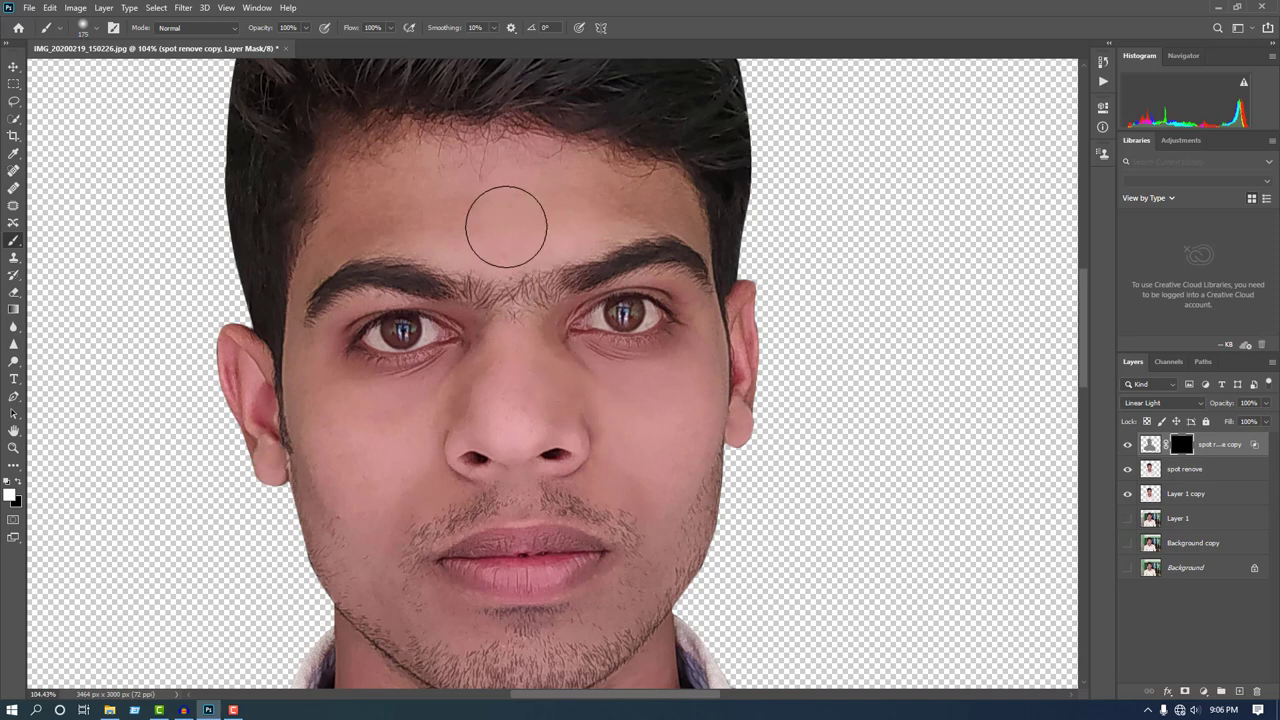
# - Paint white on the mask across the forehead, cheeks, chin, beside the nose and under the eyes
pyautogui.moveTo(464, 210)
pyautogui.mouseDown()
pyautogui.moveTo(391, 194)
pyautogui.moveTo(463, 177)
pyautogui.moveTo(426, 191)
pyautogui.mouseUp()
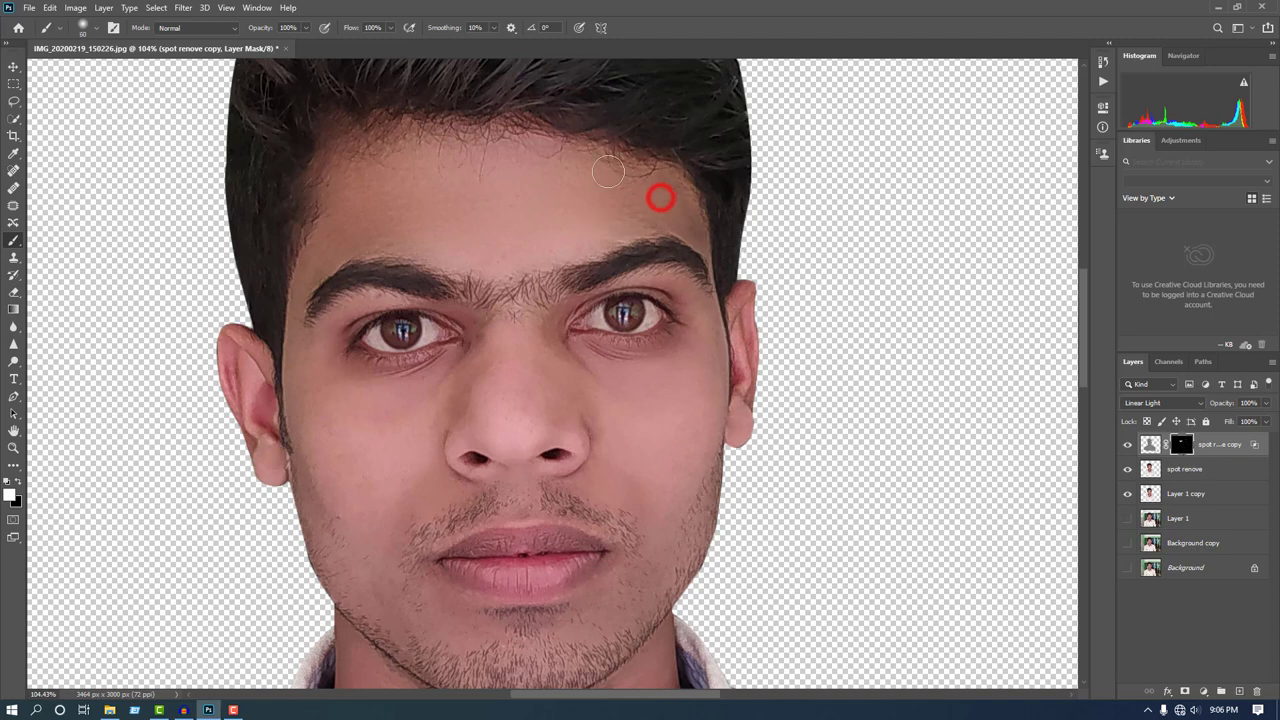
pyautogui.scroll(-2, 610, 240)
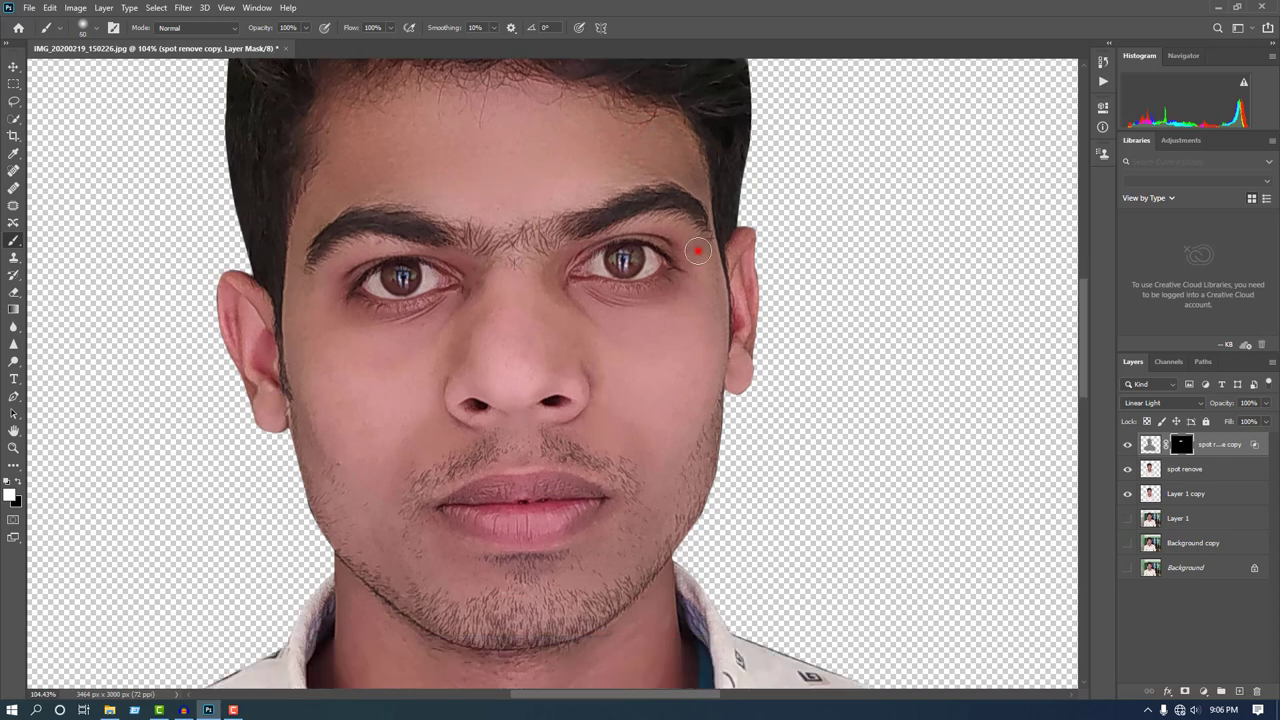
pyautogui.press(']')
pyautogui.press(']')
pyautogui.press(']')
pyautogui.press(']')
pyautogui.press(']')
pyautogui.press(']')
pyautogui.press(']')
pyautogui.moveTo(668, 347)
pyautogui.mouseDown()
pyautogui.moveTo(685, 401)
pyautogui.moveTo(650, 485)
pyautogui.moveTo(597, 565)
pyautogui.moveTo(567, 576)
pyautogui.moveTo(406, 568)
pyautogui.moveTo(378, 402)
pyautogui.mouseUp()
pyautogui.press('[')
pyautogui.press('[')
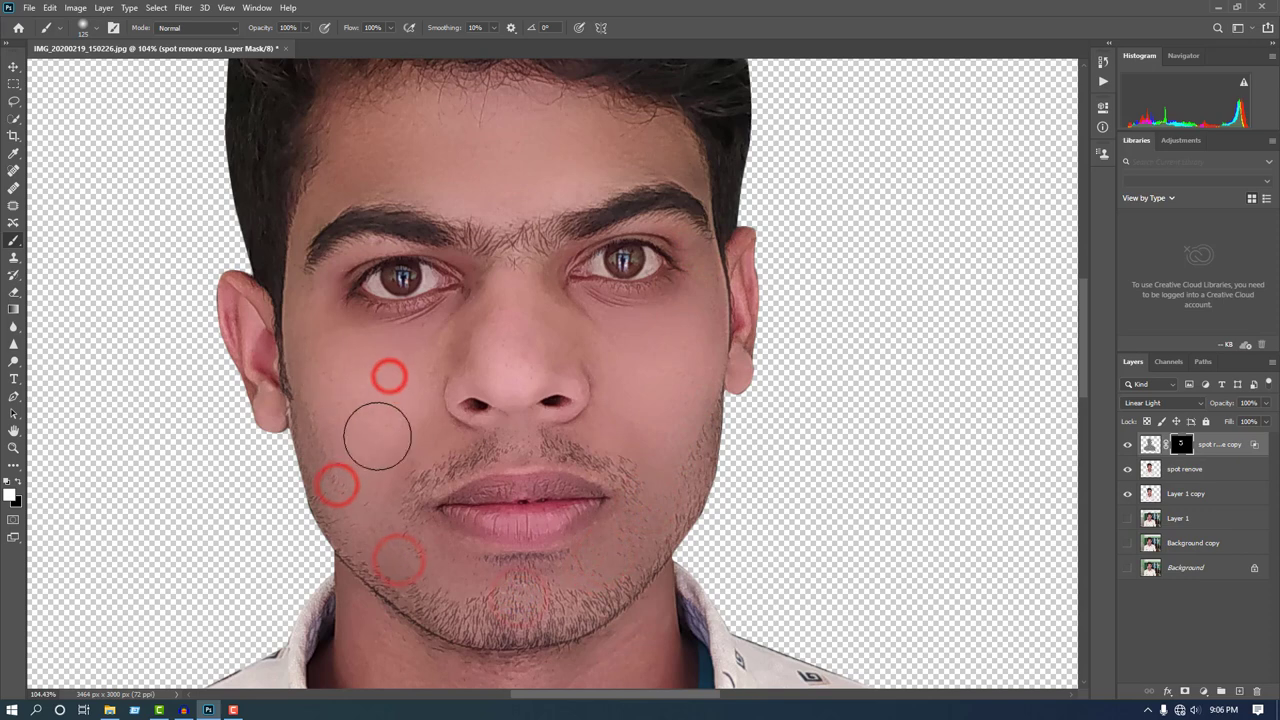
pyautogui.click(434, 397)
pyautogui.press('[')
pyautogui.press('[')
pyautogui.press('[')
pyautogui.press('[')
pyautogui.press('[')
pyautogui.press('[')
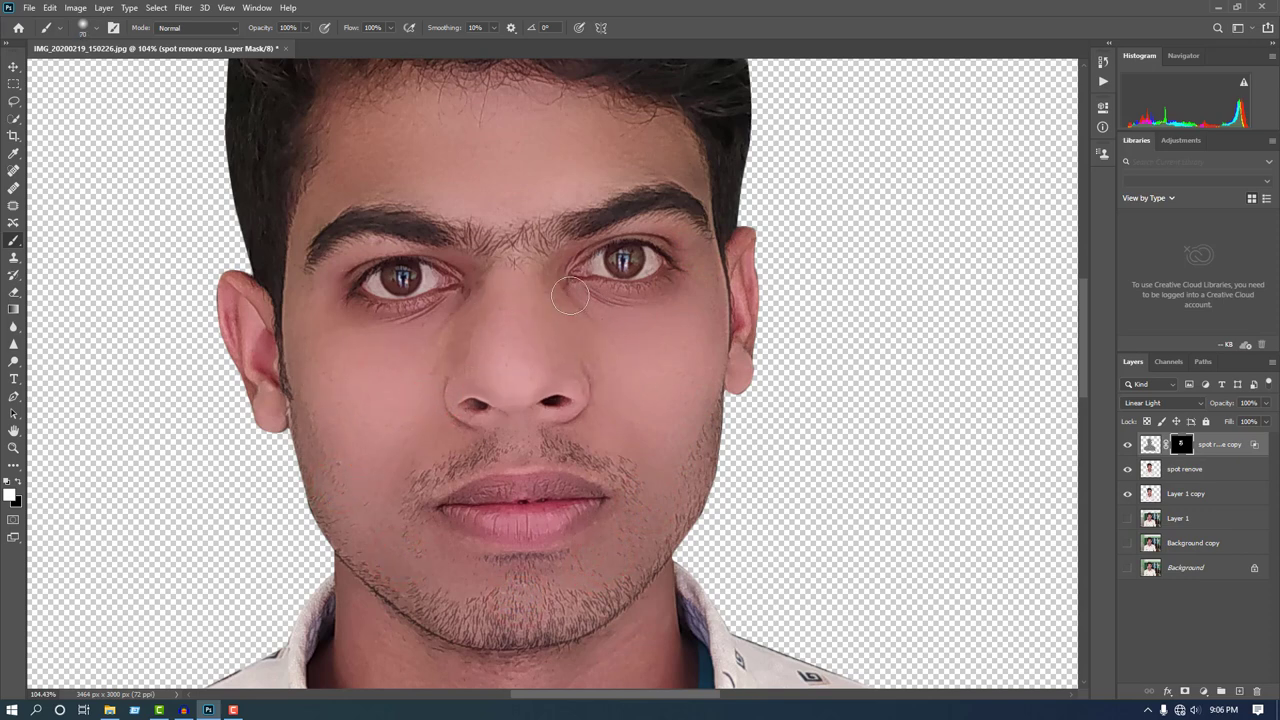
pyautogui.click(569, 289)
pyautogui.click(558, 284)
pyautogui.click(680, 249)
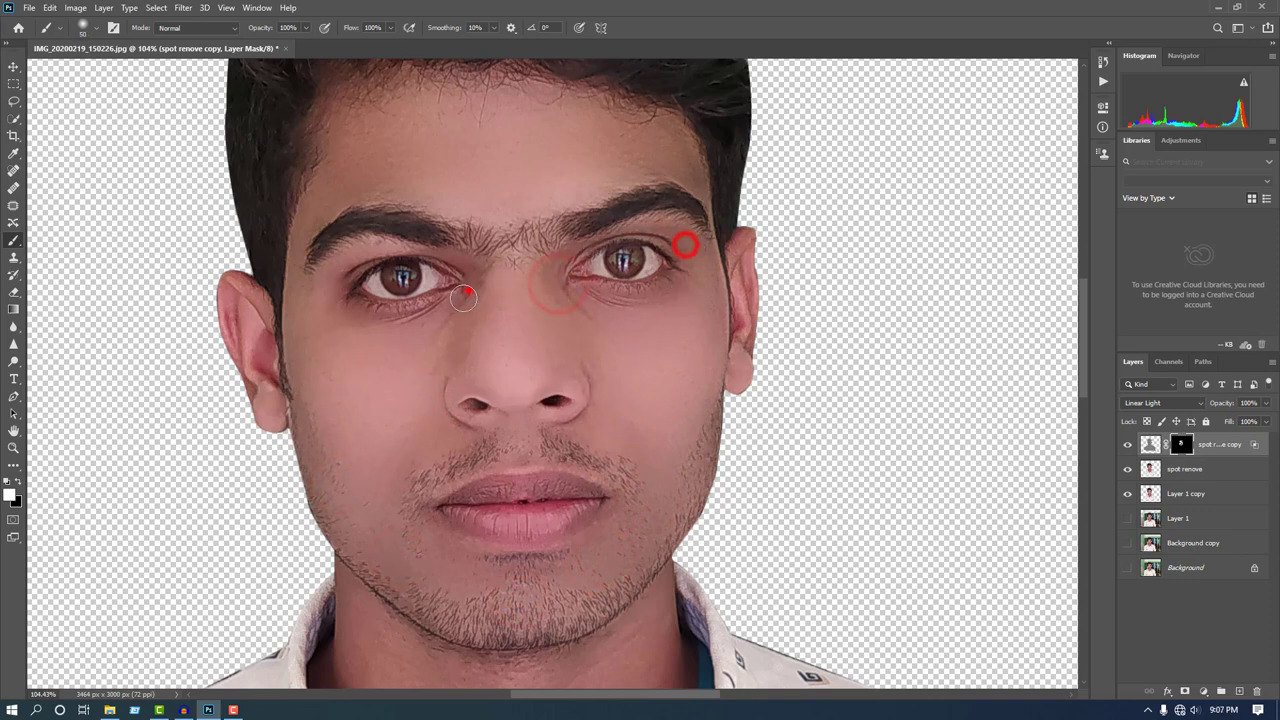
pyautogui.click(466, 287)
pyautogui.click(480, 284)
pyautogui.click(446, 308)
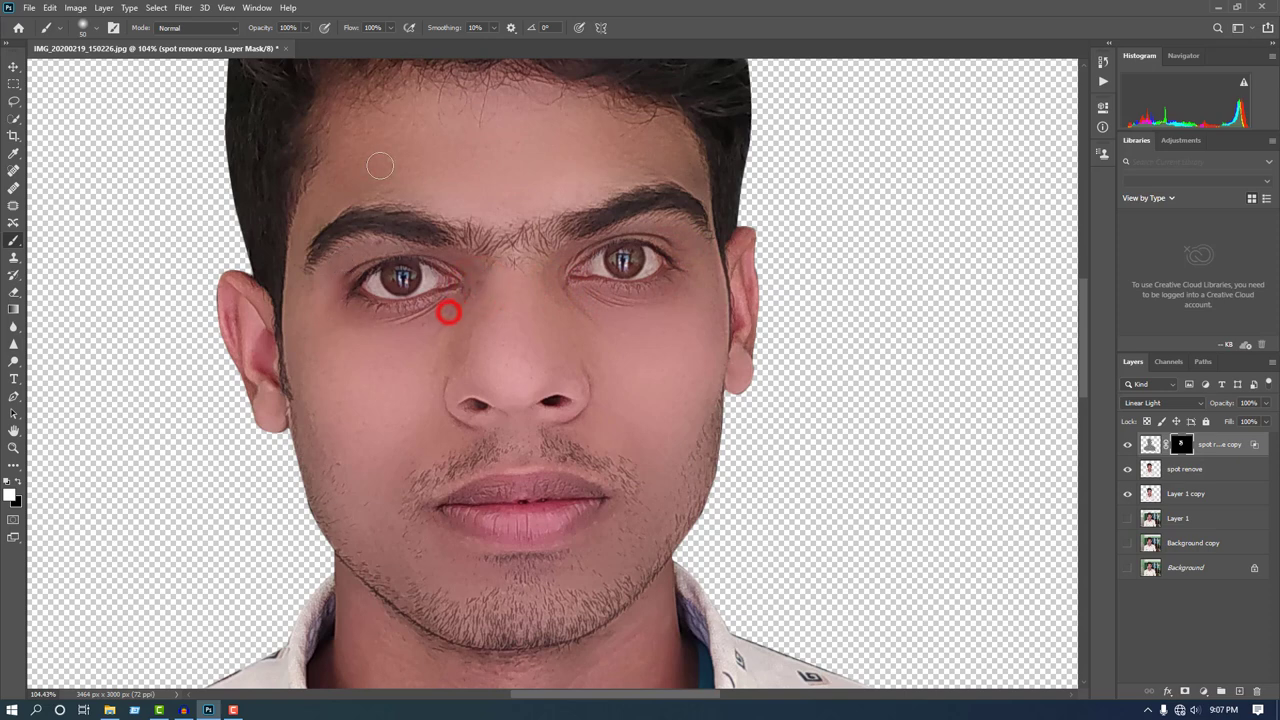
pyautogui.click(364, 160)
pyautogui.click(368, 131)
pyautogui.click(313, 217)
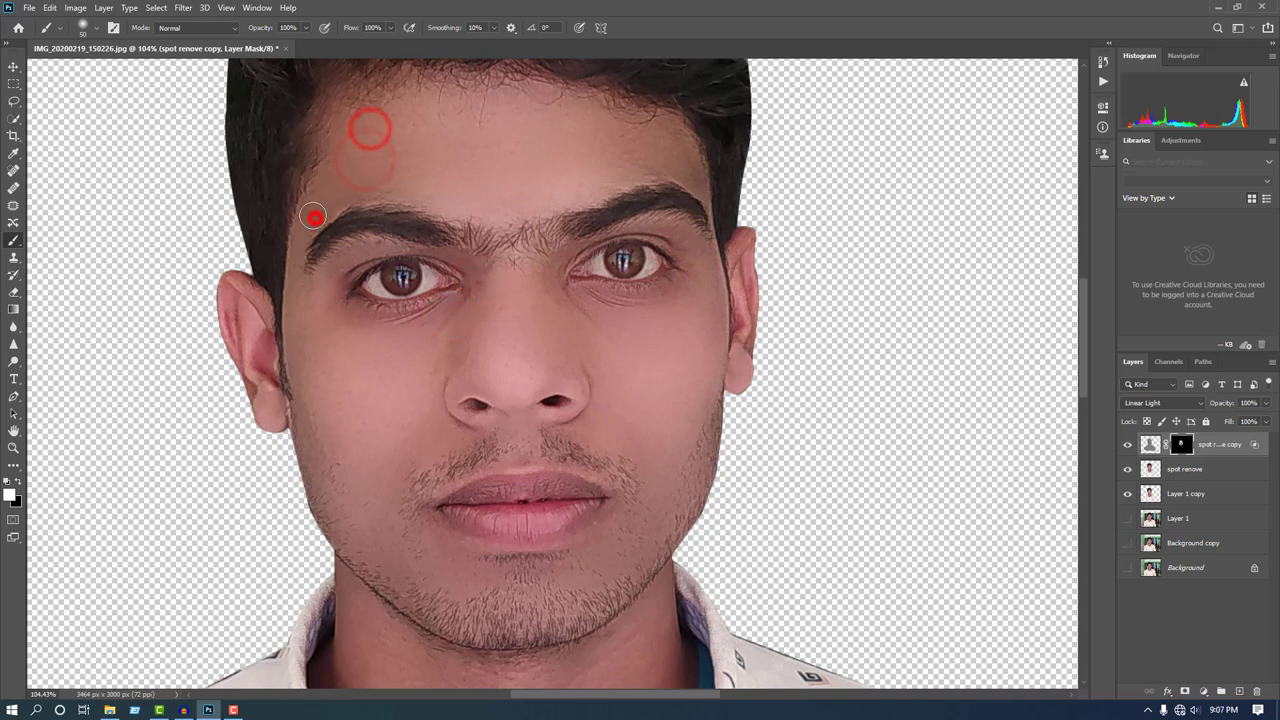
# - With 45–90 pixel brushes, reveal the effect on the cheeks, jawline, chin and upper lip
pyautogui.press('[')
pyautogui.click(306, 296)
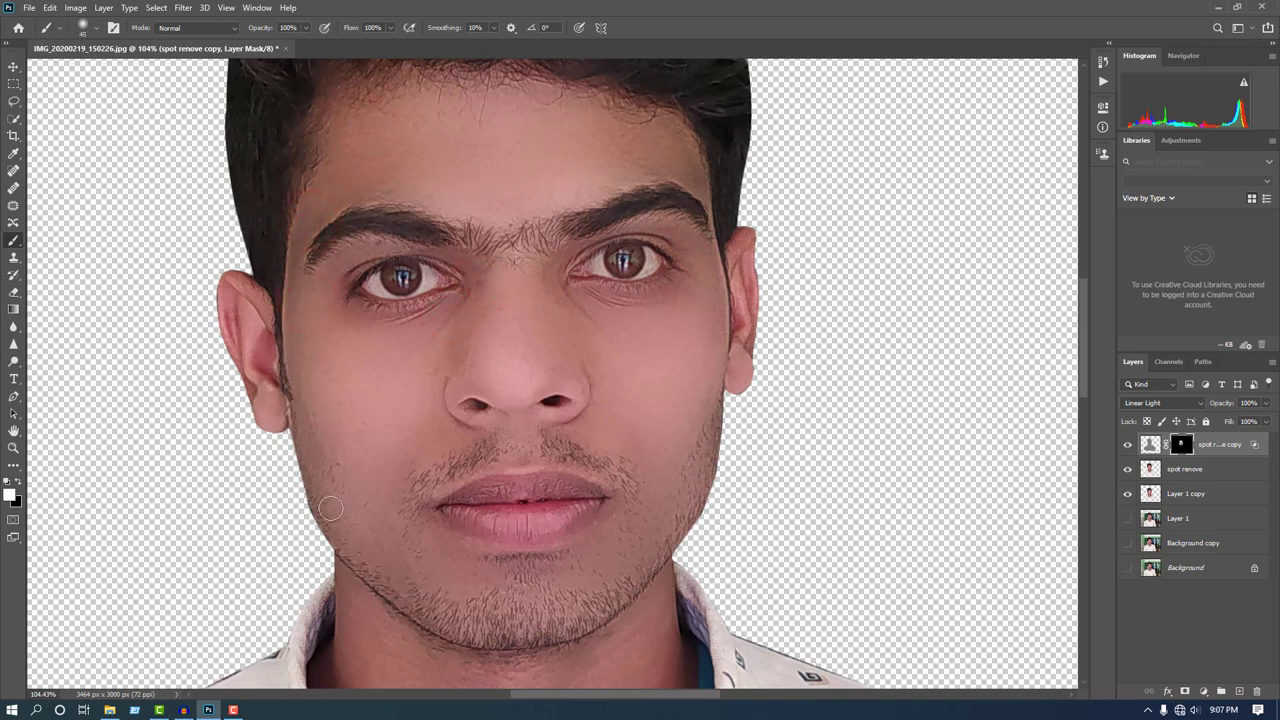
pyautogui.click(301, 429)
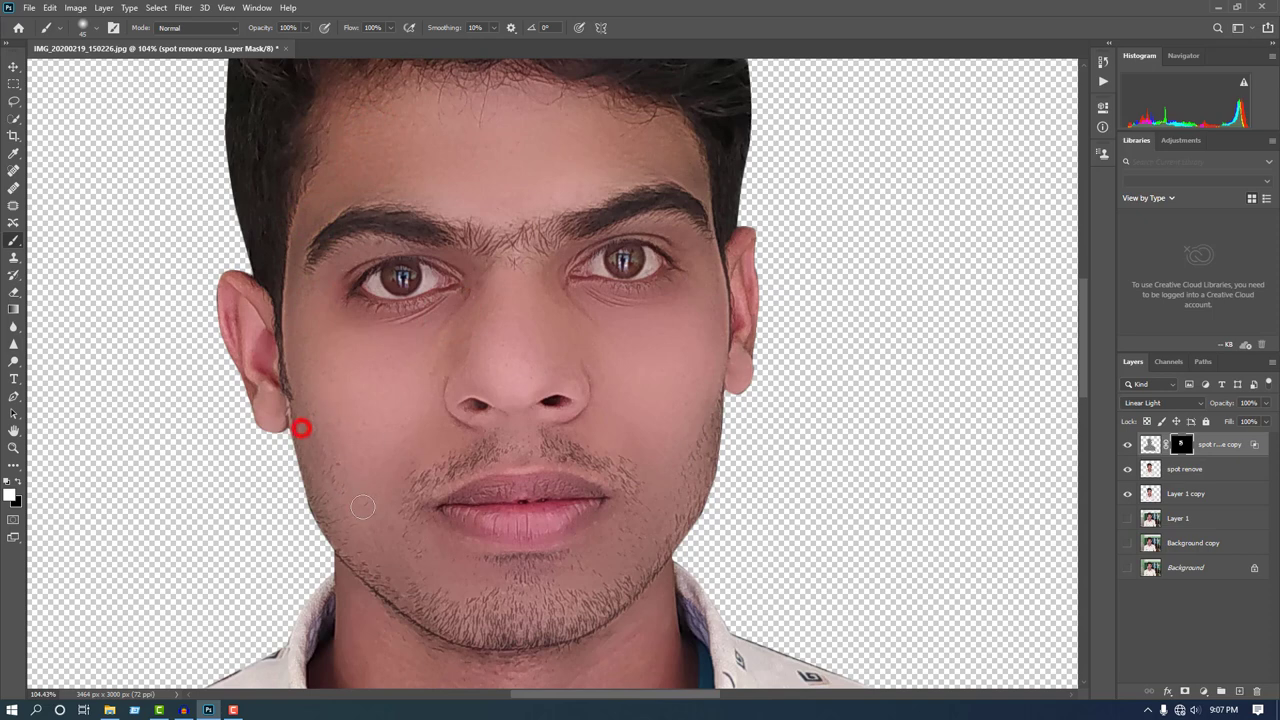
pyautogui.click(314, 476)
pyautogui.scroll(1, 413, 309)
pyautogui.press(']')
pyautogui.press(']')
pyautogui.press(']')
pyautogui.press(']')
pyautogui.press(']')
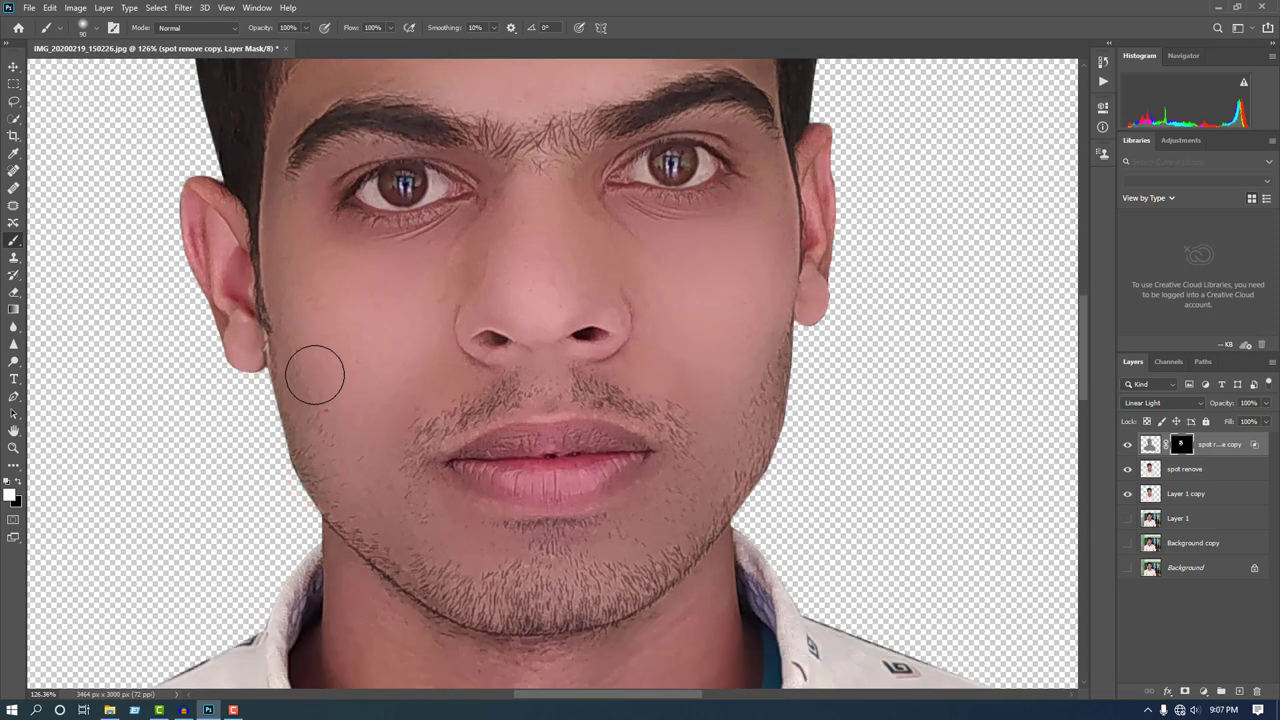
pyautogui.click(314, 371)
pyautogui.click(466, 593)
pyautogui.click(495, 601)
pyautogui.click(558, 595)
pyautogui.click(750, 405)
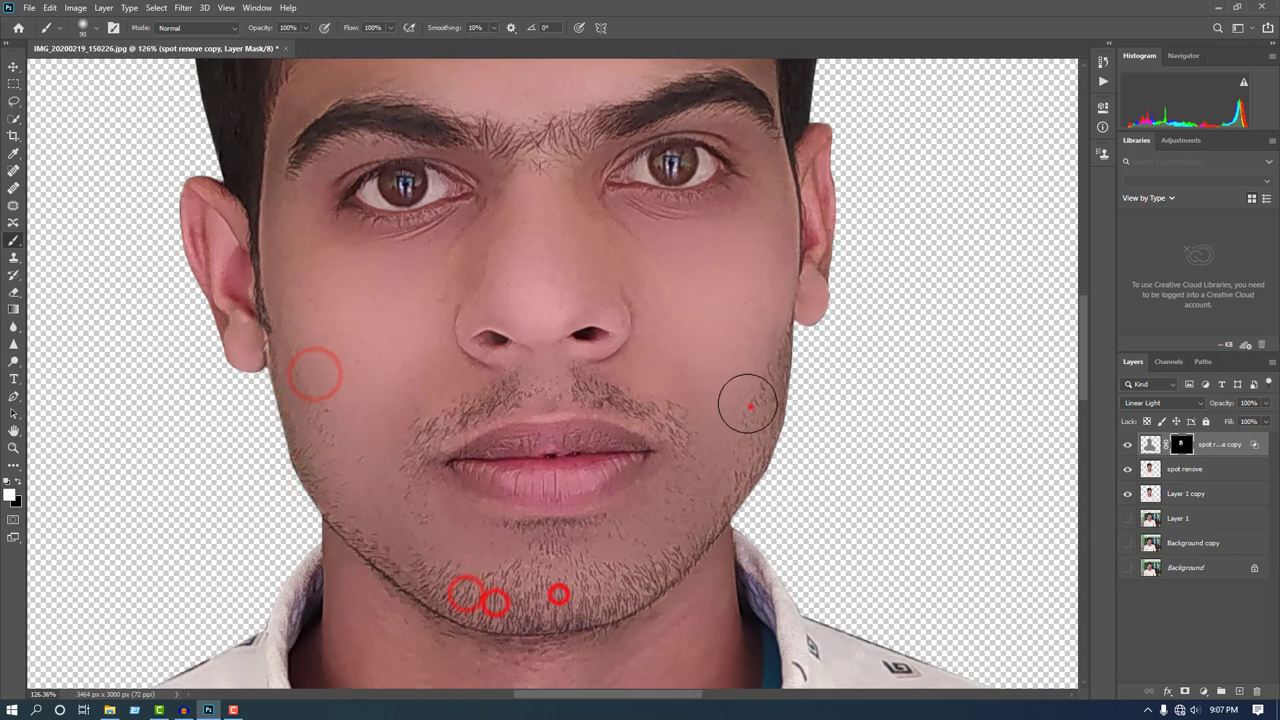
pyautogui.click(669, 410)
pyautogui.click(620, 391)
pyautogui.click(562, 384)
pyautogui.click(484, 381)
pyautogui.click(443, 400)
pyautogui.click(409, 394)
pyautogui.click(423, 491)
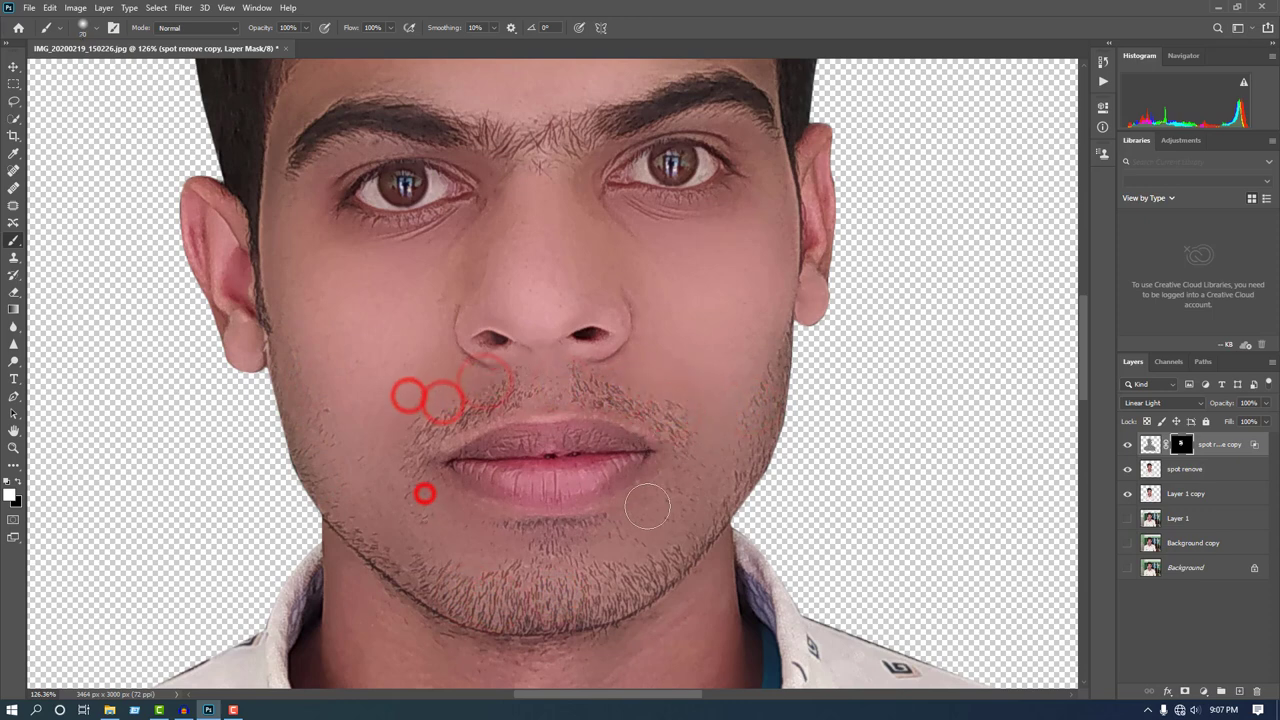
# - Dab the effect onto the remaining chin and neck areas
pyautogui.scroll(-1, 600, 510)
pyautogui.click(612, 517)
pyautogui.scroll(-3, 644, 507)
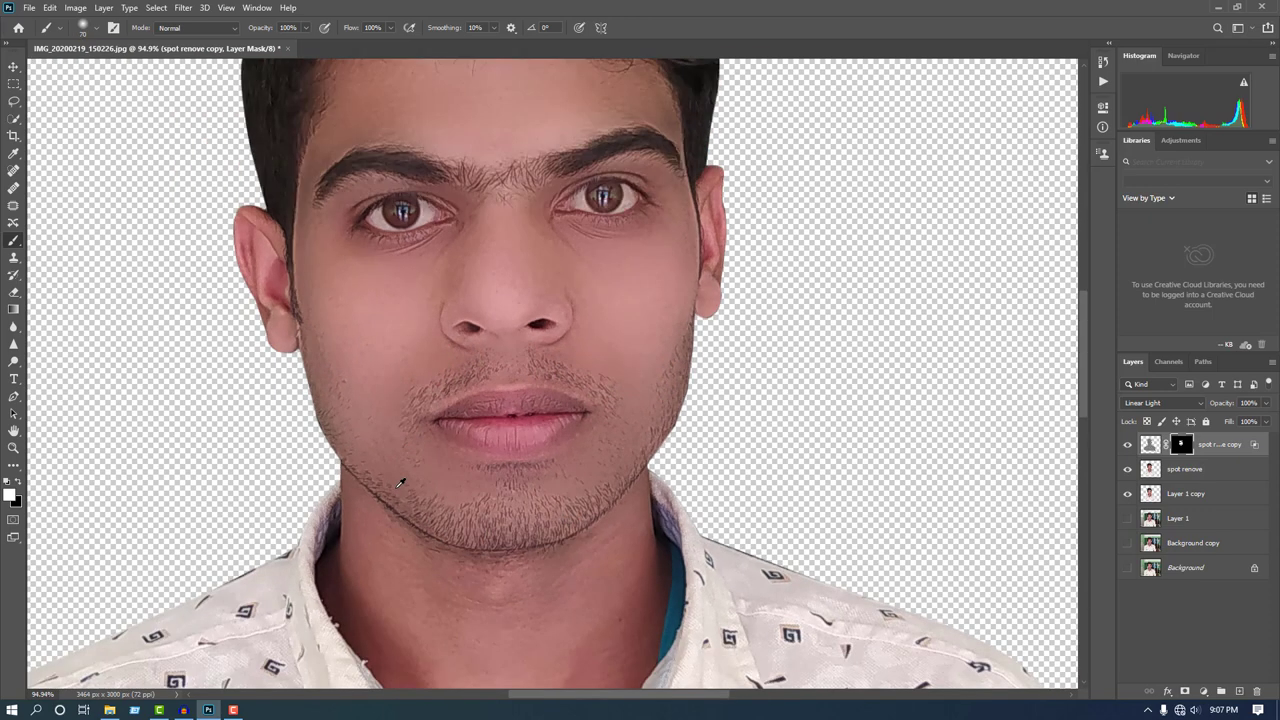
pyautogui.scroll(3, 652, 412)
pyautogui.click(652, 412)
pyautogui.click(503, 486)
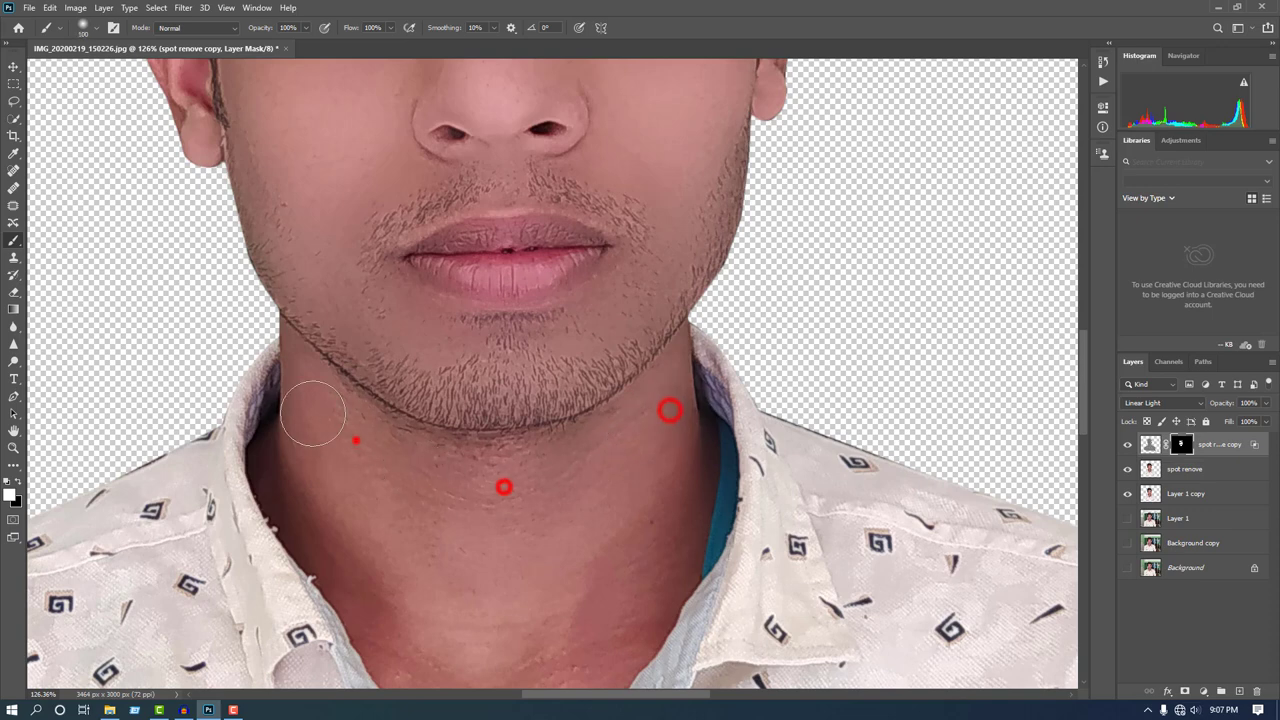
pyautogui.click(356, 440)
pyautogui.click(337, 491)
pyautogui.click(646, 521)
pyautogui.click(459, 613)
pyautogui.click(672, 505)
pyautogui.click(294, 490)
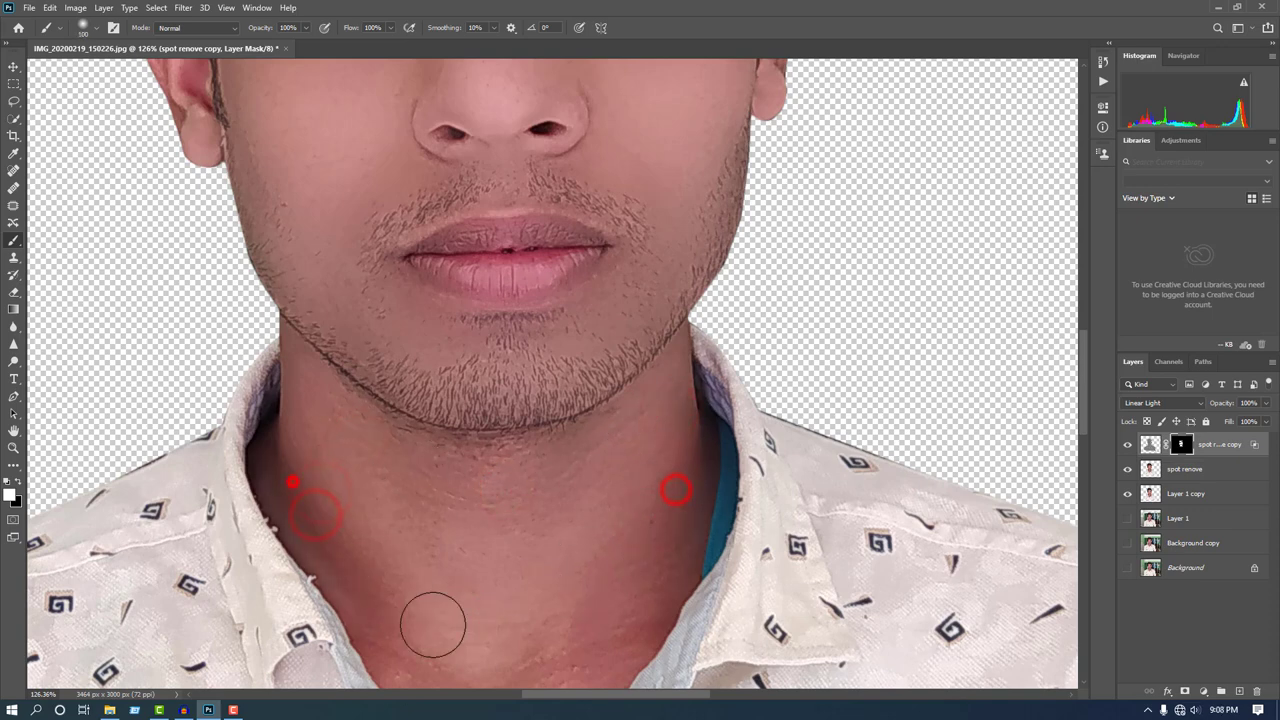
pyautogui.scroll(-2, 431, 617)
pyautogui.scroll(1, 490, 430)
# - Touch up the forehead on the mask, then toggle the layer to compare before and after
pyautogui.click(366, 217)
pyautogui.click(417, 189)
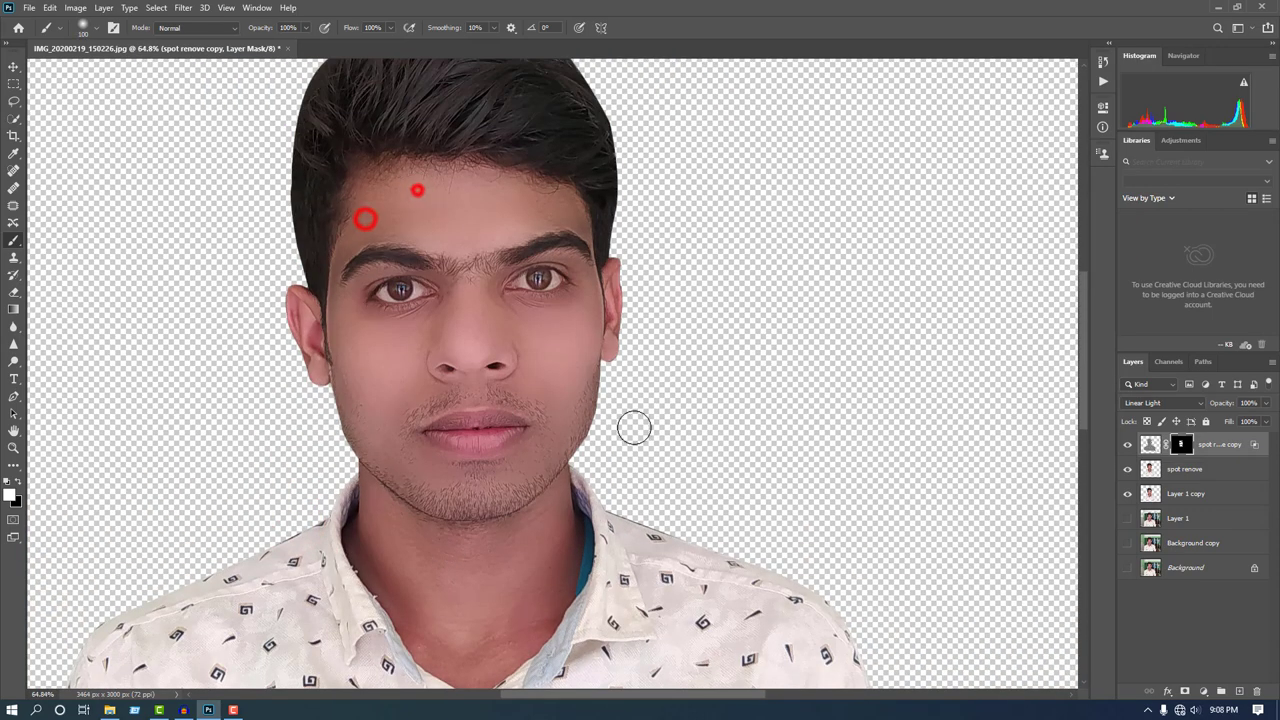
pyautogui.scroll(-1, 491, 429)
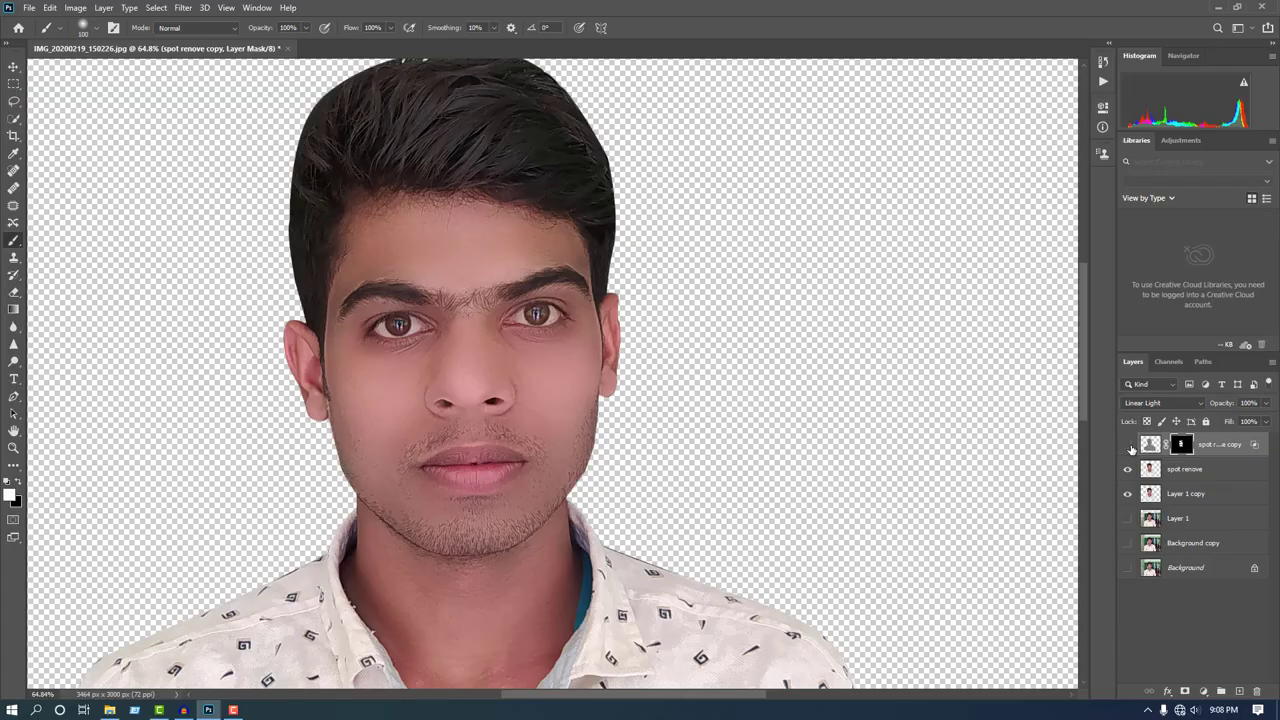
pyautogui.click(1128, 444)
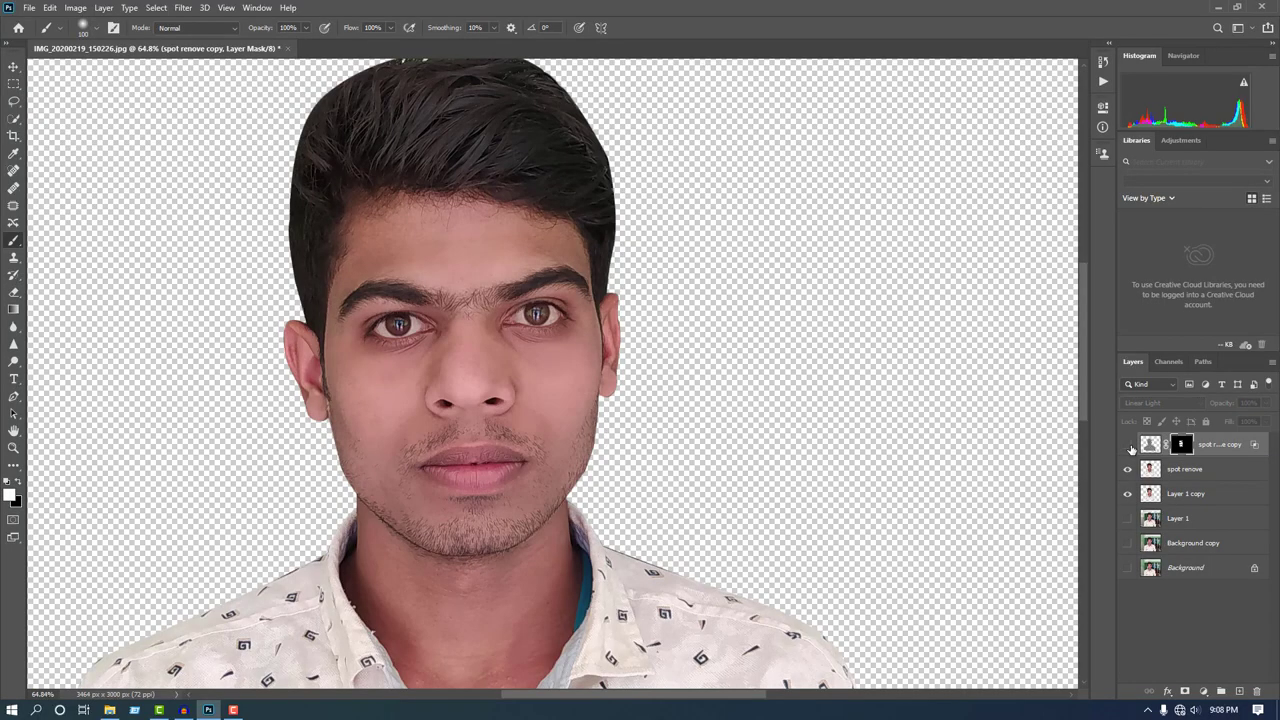
pyautogui.click(1131, 447)
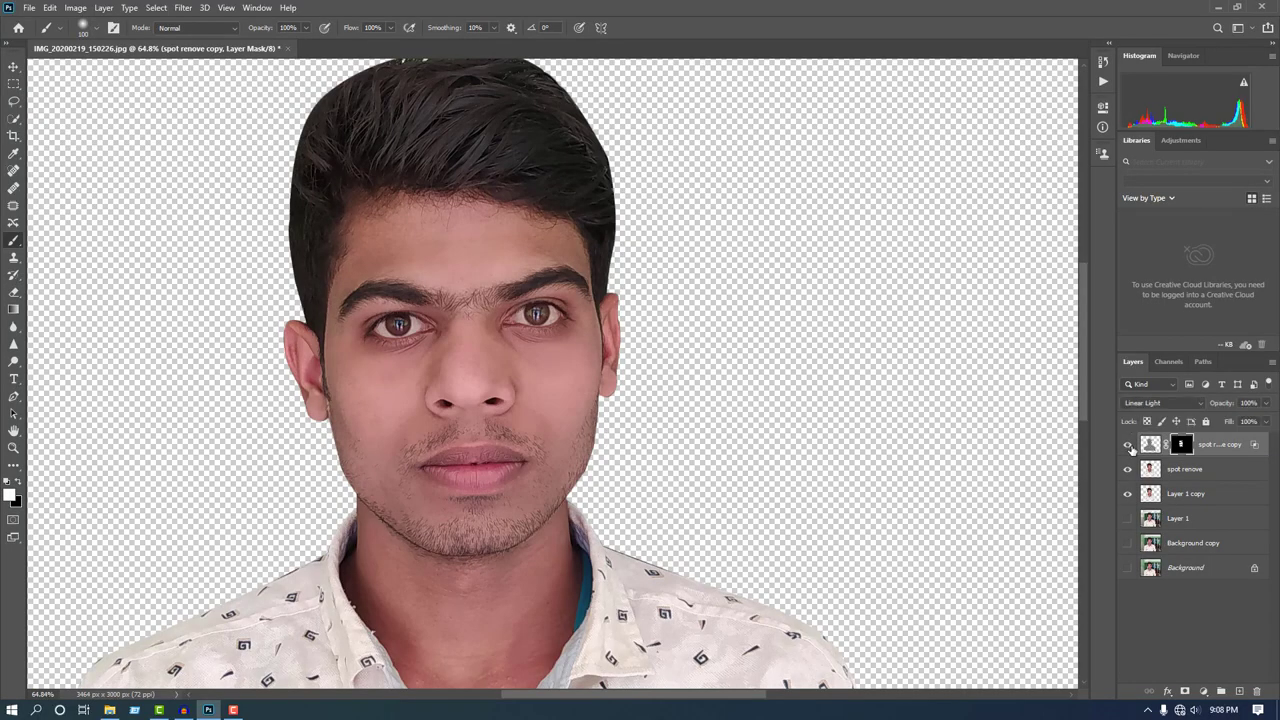
pyautogui.click(1131, 447)
pyautogui.click(1131, 447)
pyautogui.click(1131, 447)
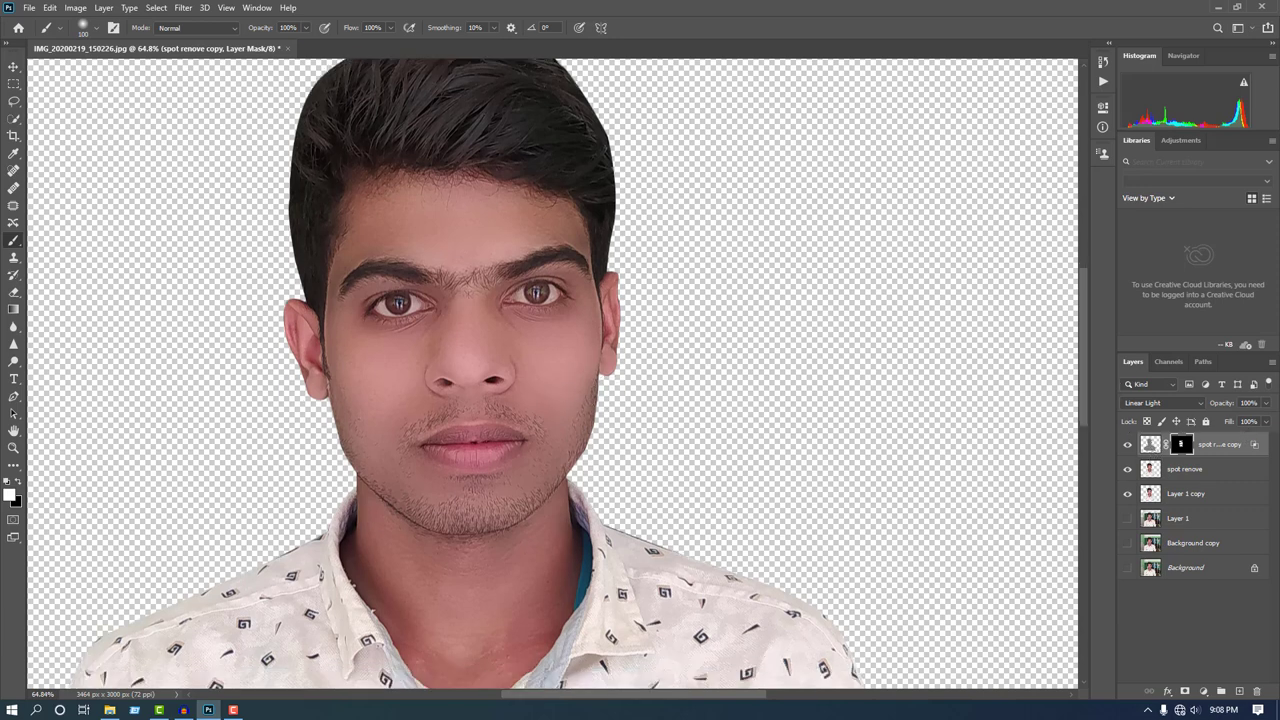
# - Lower the spot renove copy layer's opacity to 50%
pyautogui.click(1267, 404)
pyautogui.moveTo(1267, 421); pyautogui.dragTo(1239, 427)
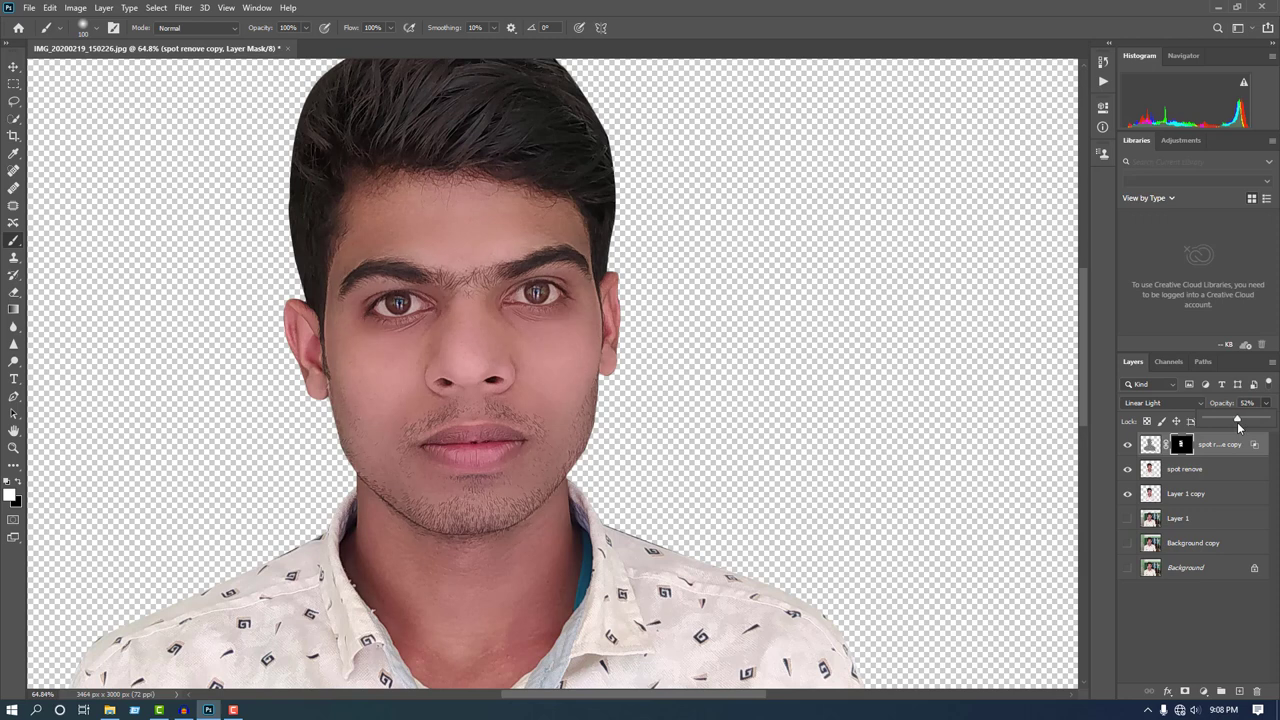
pyautogui.click(1228, 403)
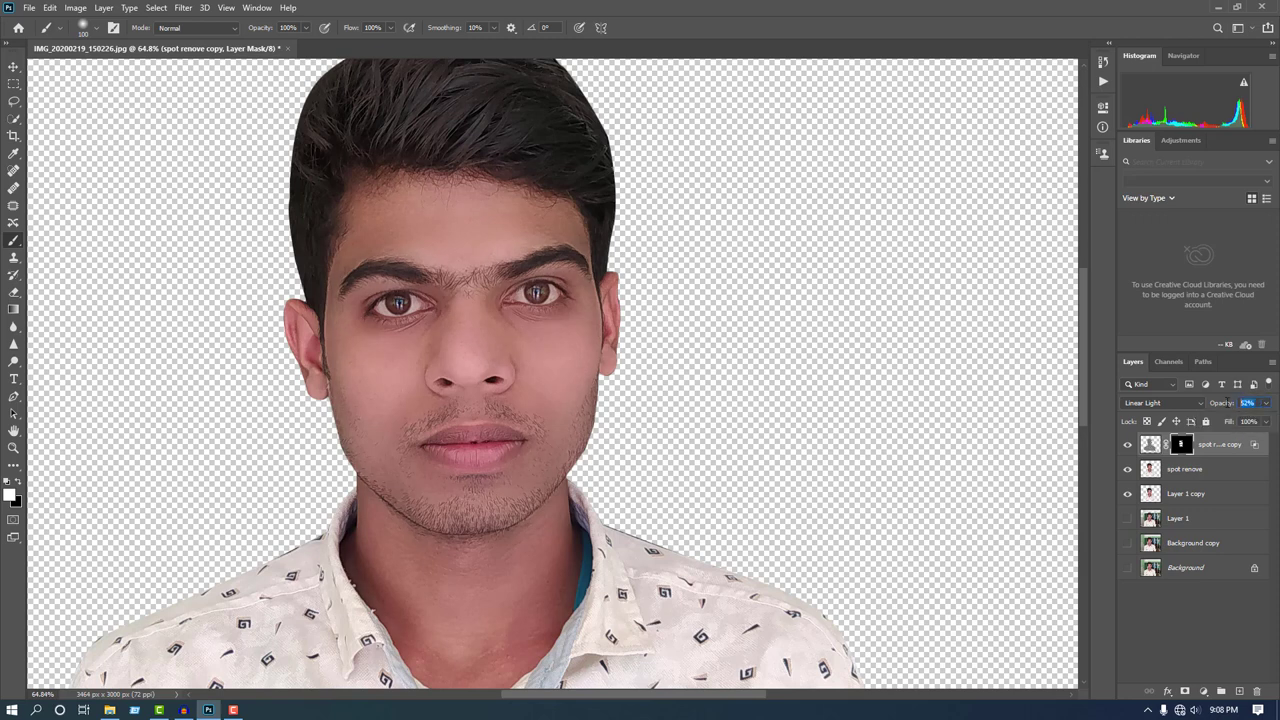
pyautogui.write('50')
# - Select the spot renove layer and toggle the copy's visibility to check the final retouch
pyautogui.click(1230, 470)
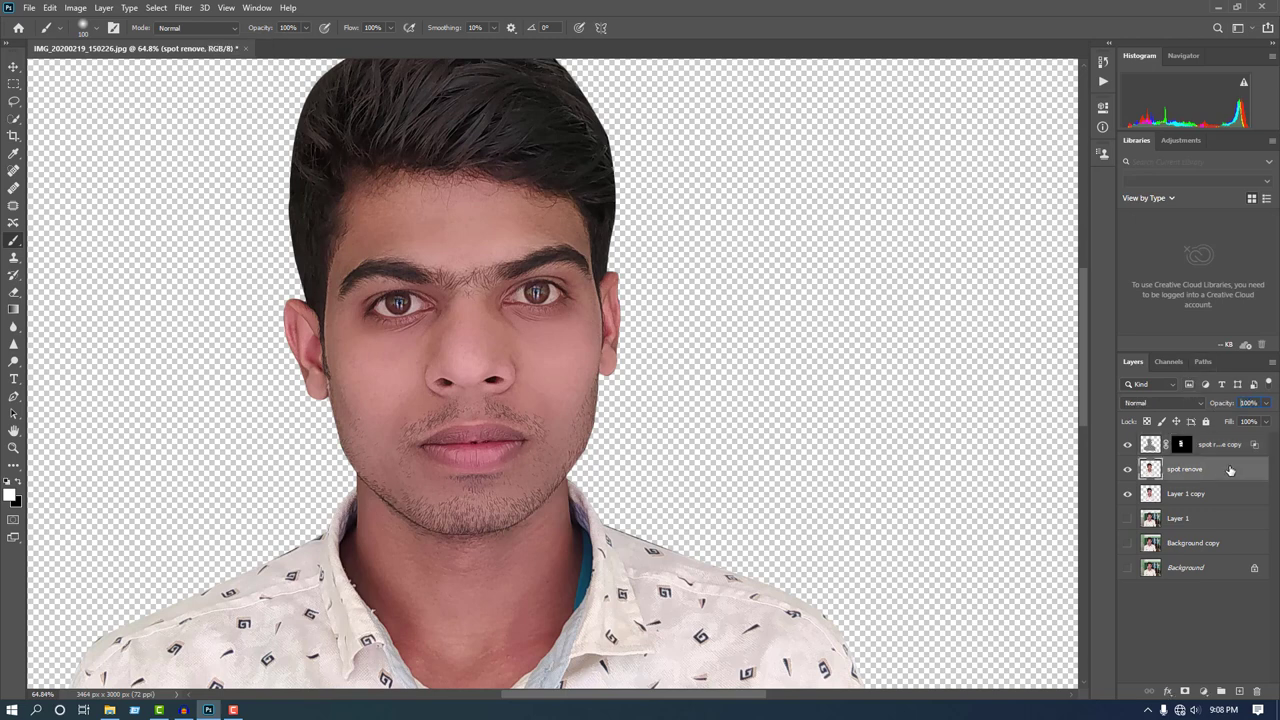
pyautogui.click(1128, 445)
pyautogui.click(1128, 445)
pyautogui.click(1128, 446)
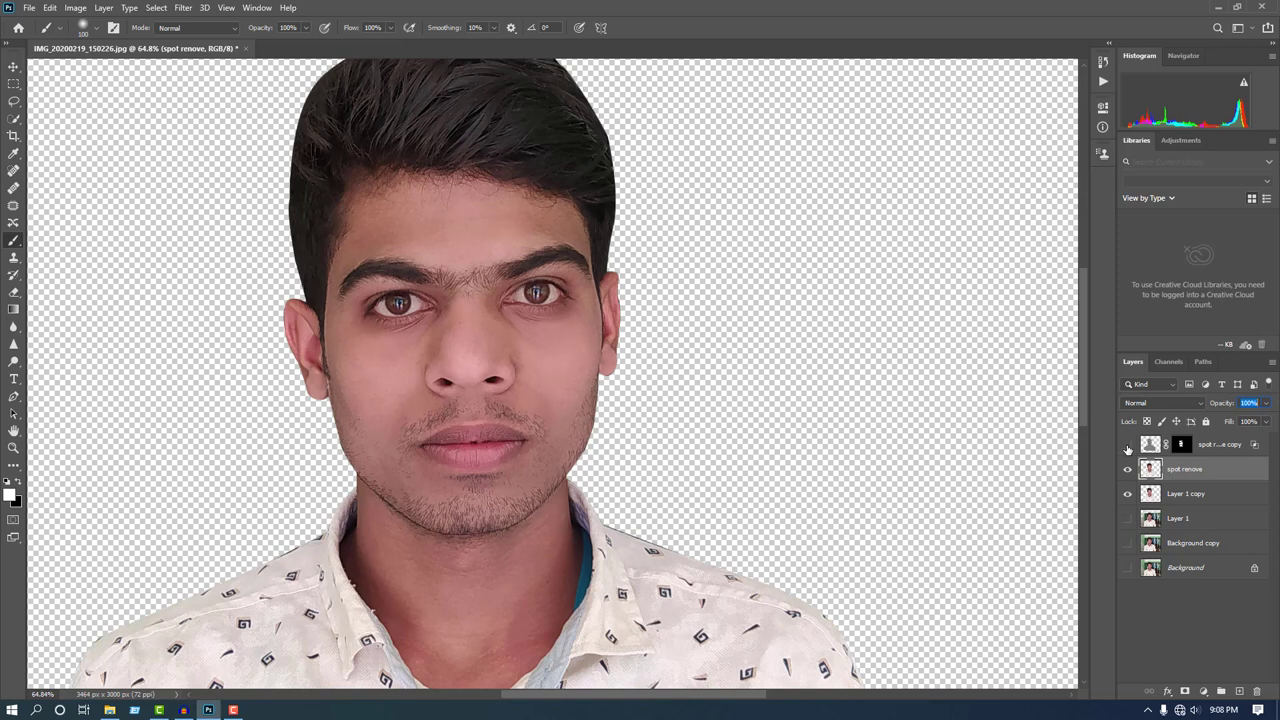
pyautogui.click(1128, 446)
pyautogui.press('v')
pyautogui.scroll(-1, 422, 273)
pyautogui.scroll(-1, 422, 273)
pyautogui.scroll(1, 476, 330)
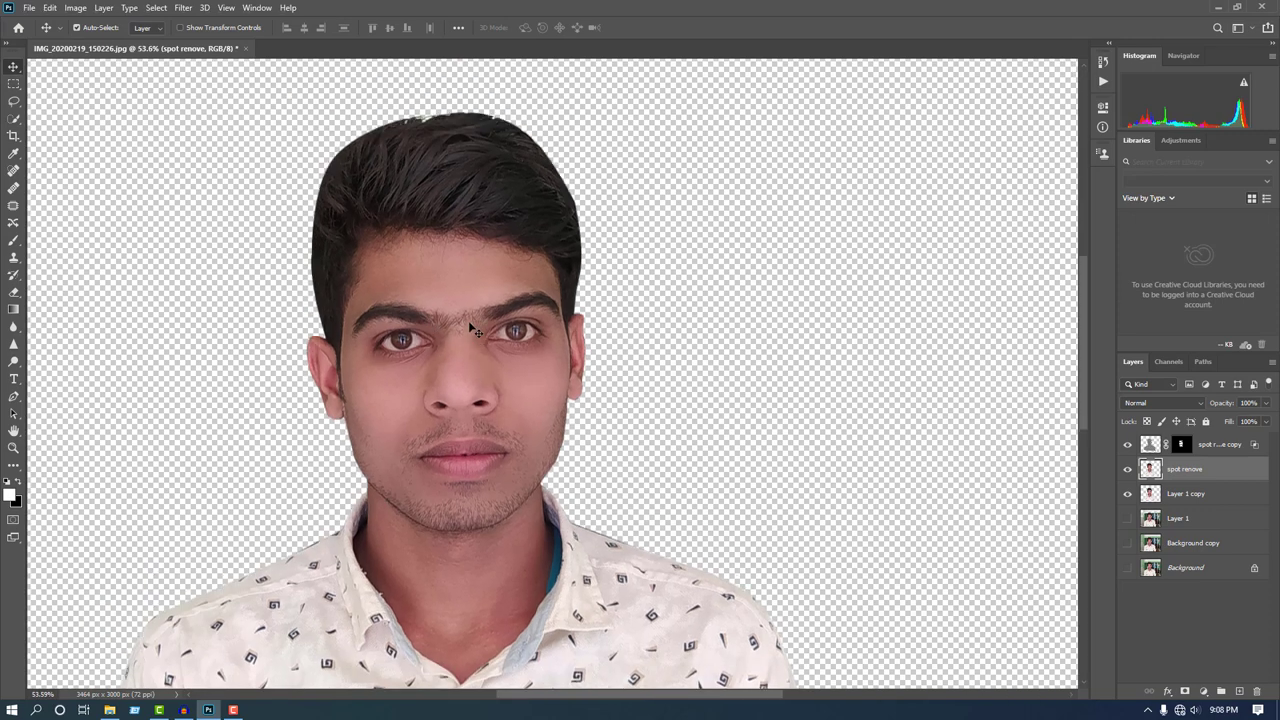
pyautogui.scroll(-1, 540, 370)
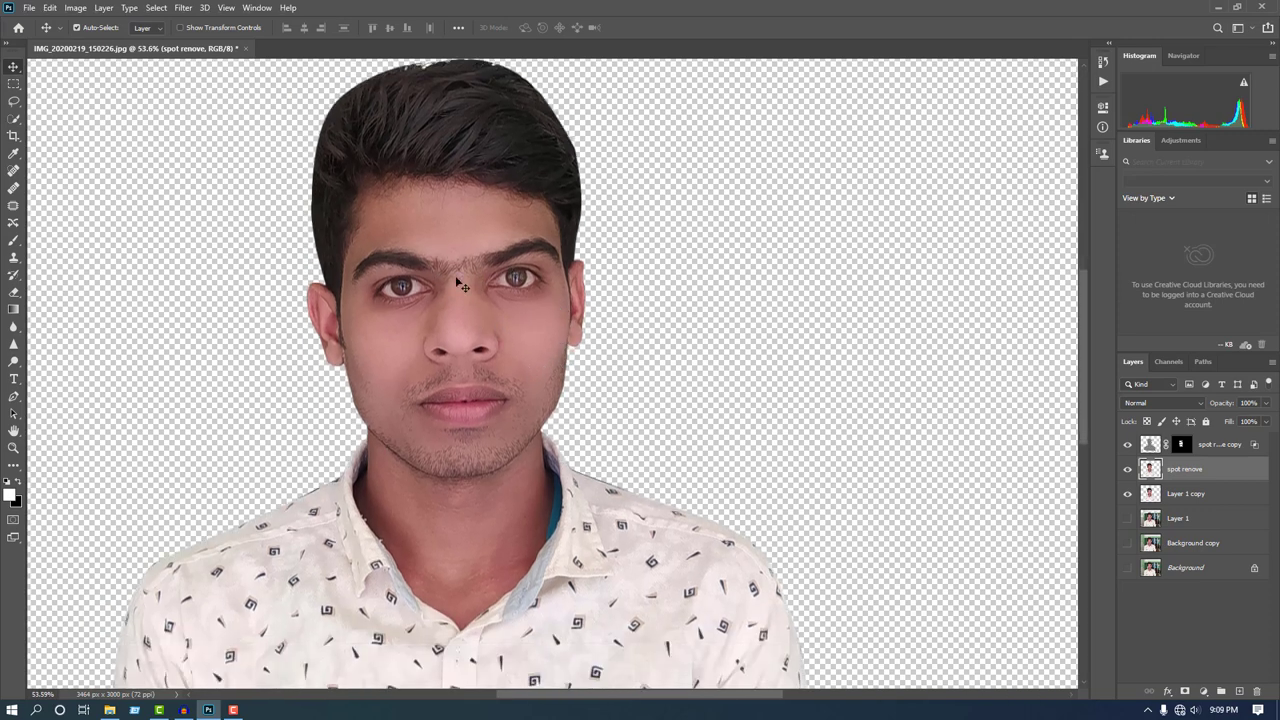
pyautogui.scroll(1, 476, 213)
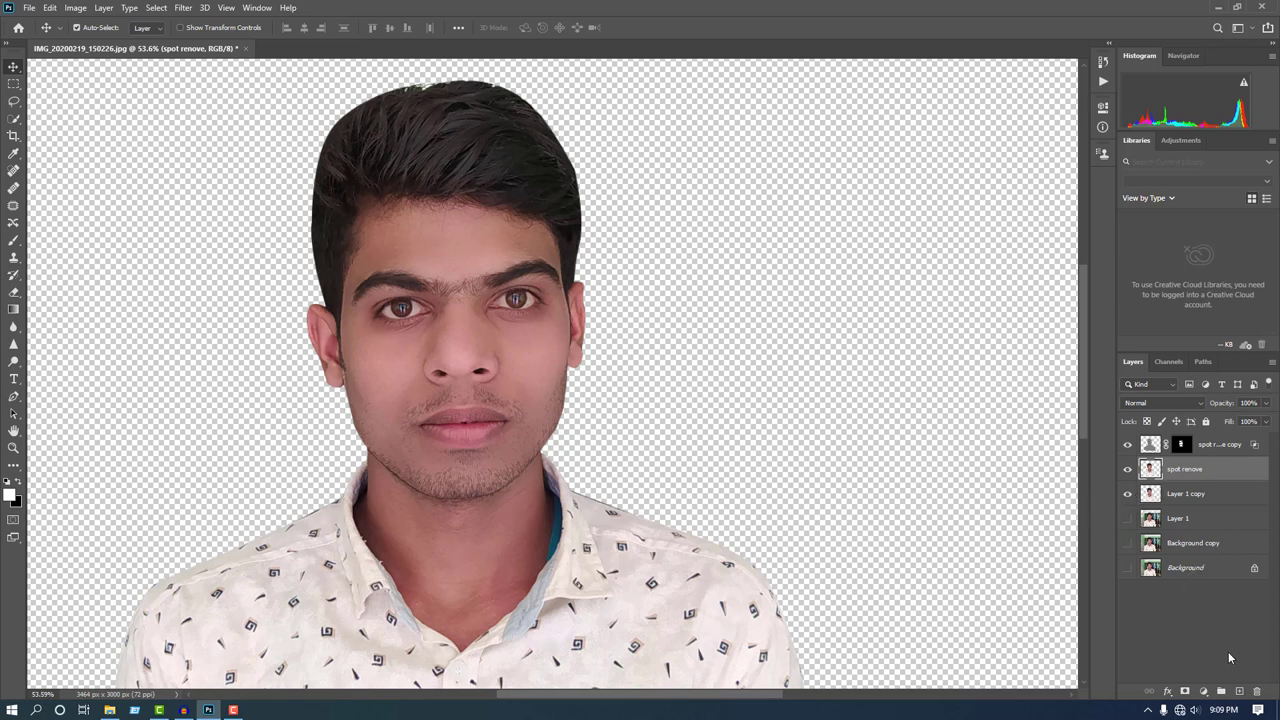
# - Add a Selective Color layer that sets Black to +15 in the Blacks range
pyautogui.click(1203, 692)
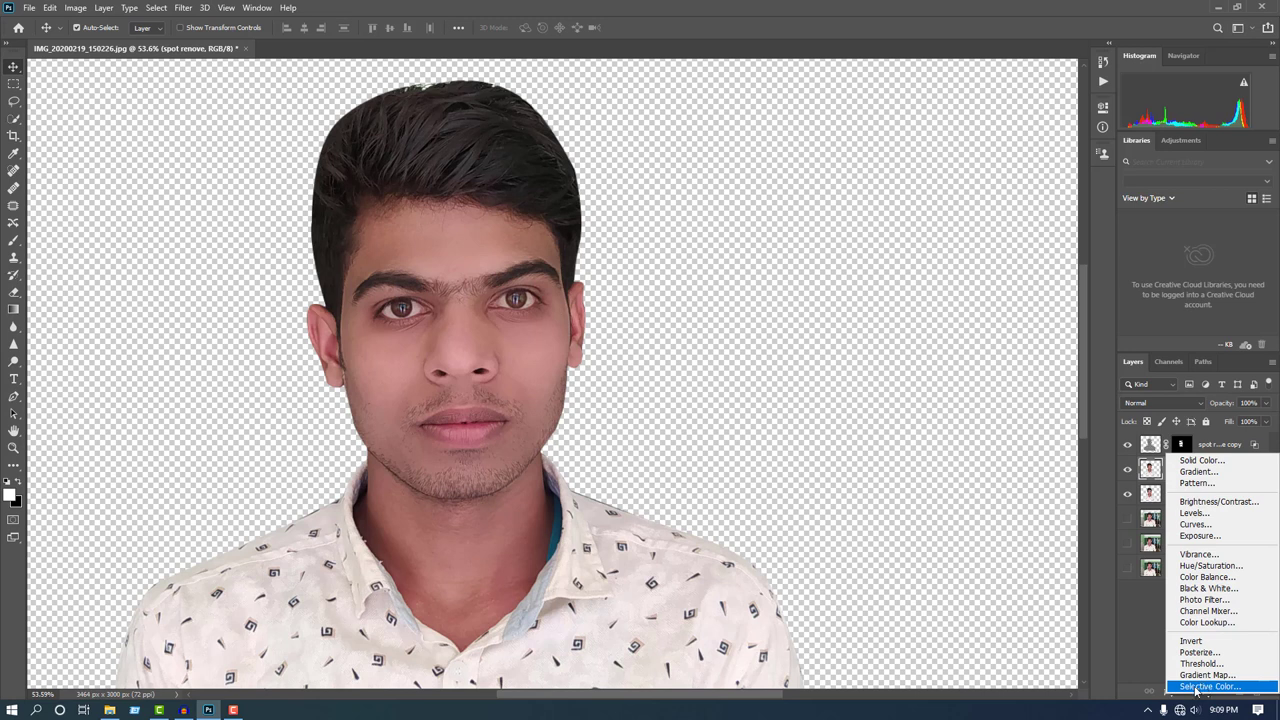
pyautogui.click(1214, 688)
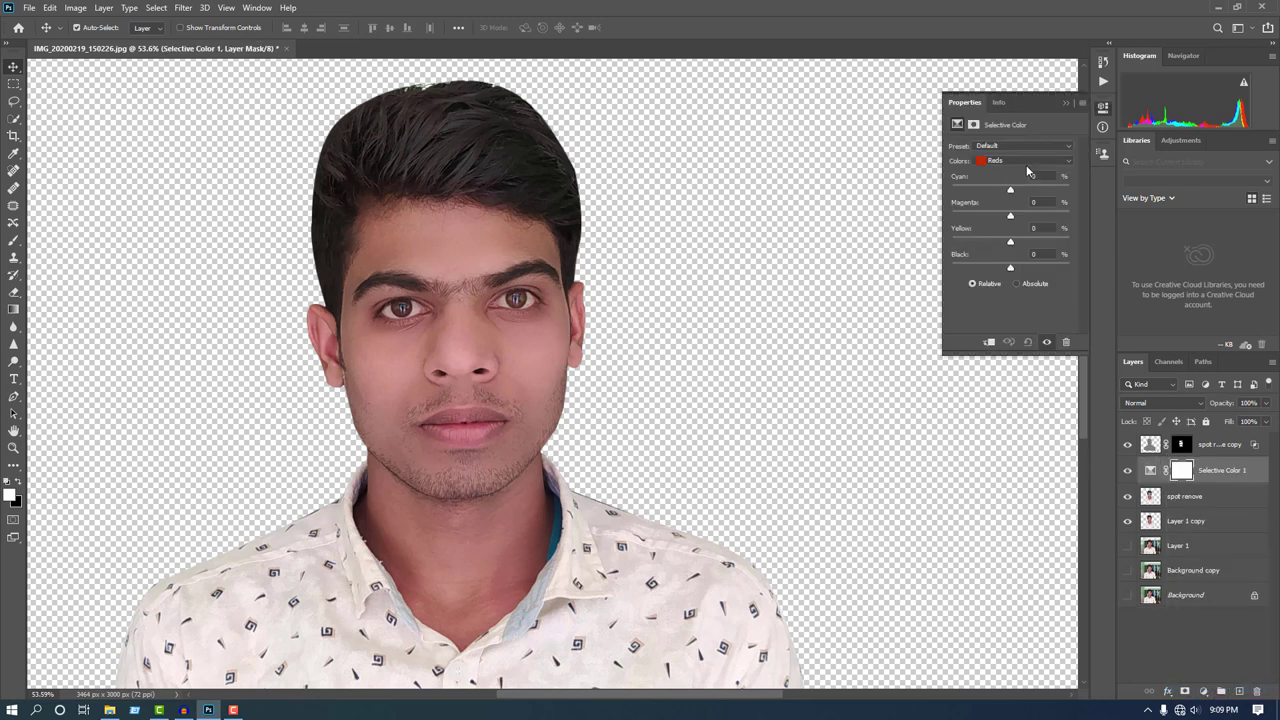
pyautogui.click(1006, 161)
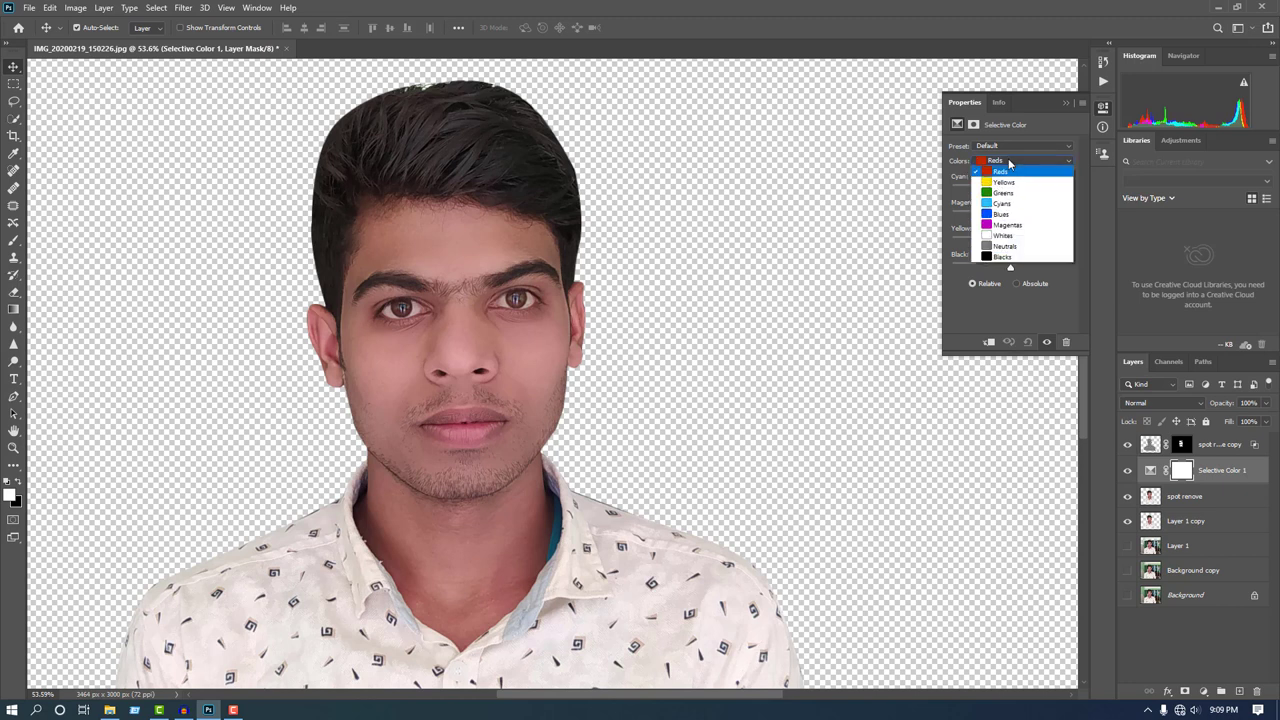
pyautogui.click(1008, 257)
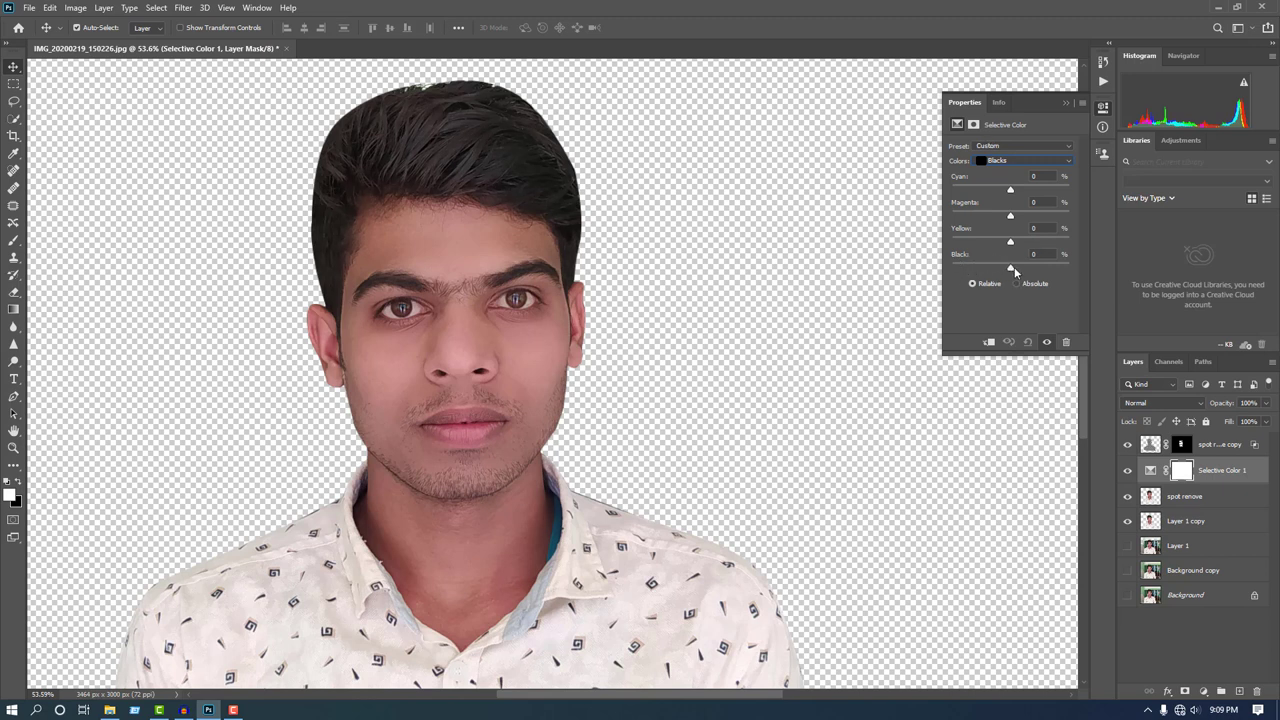
pyautogui.moveTo(1013, 267); pyautogui.dragTo(1019, 268)
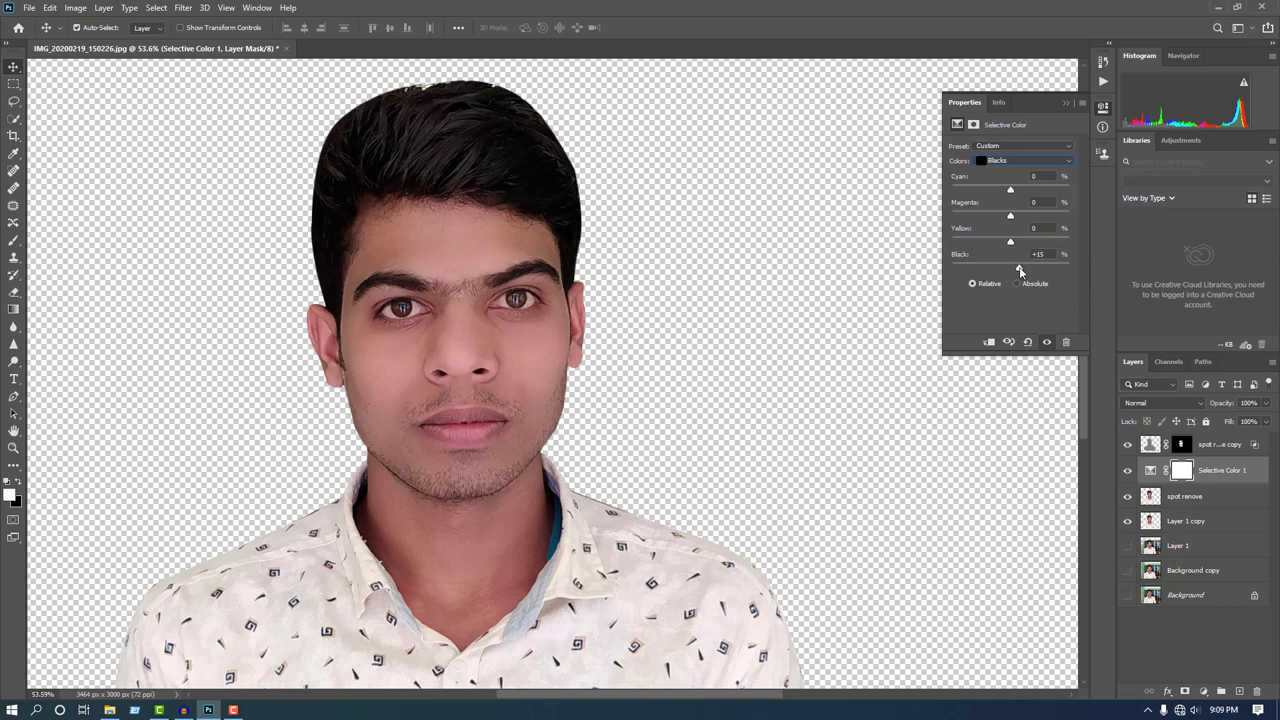
pyautogui.scroll(4, 518, 318)
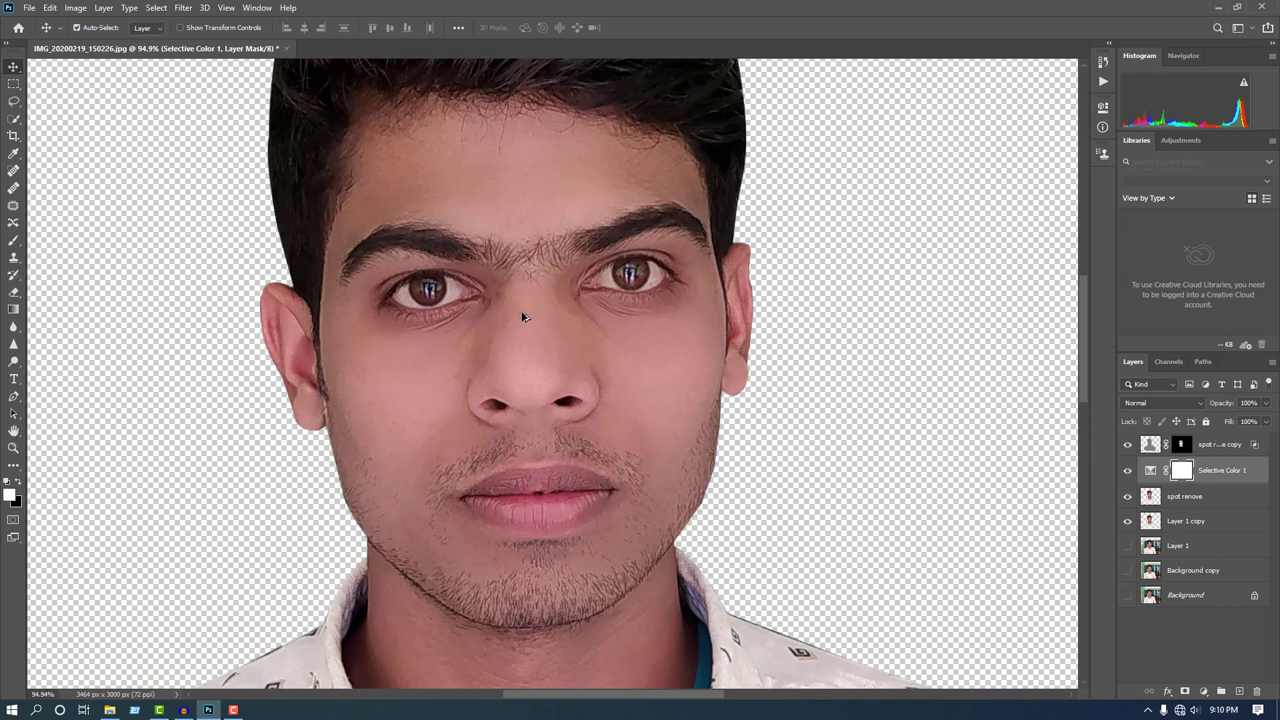
pyautogui.scroll(-4, 518, 318)
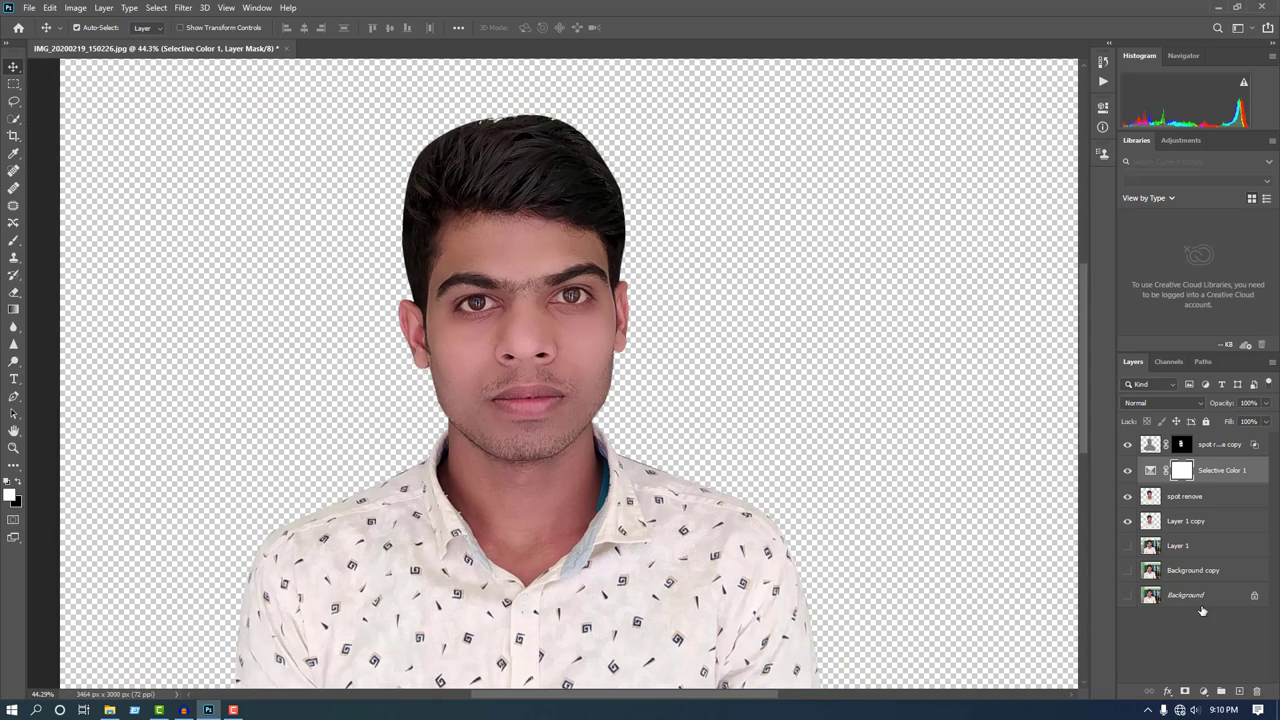
# - Add a Brightness/Contrast layer with Brightness 14 and Contrast 3
pyautogui.click(1205, 693)
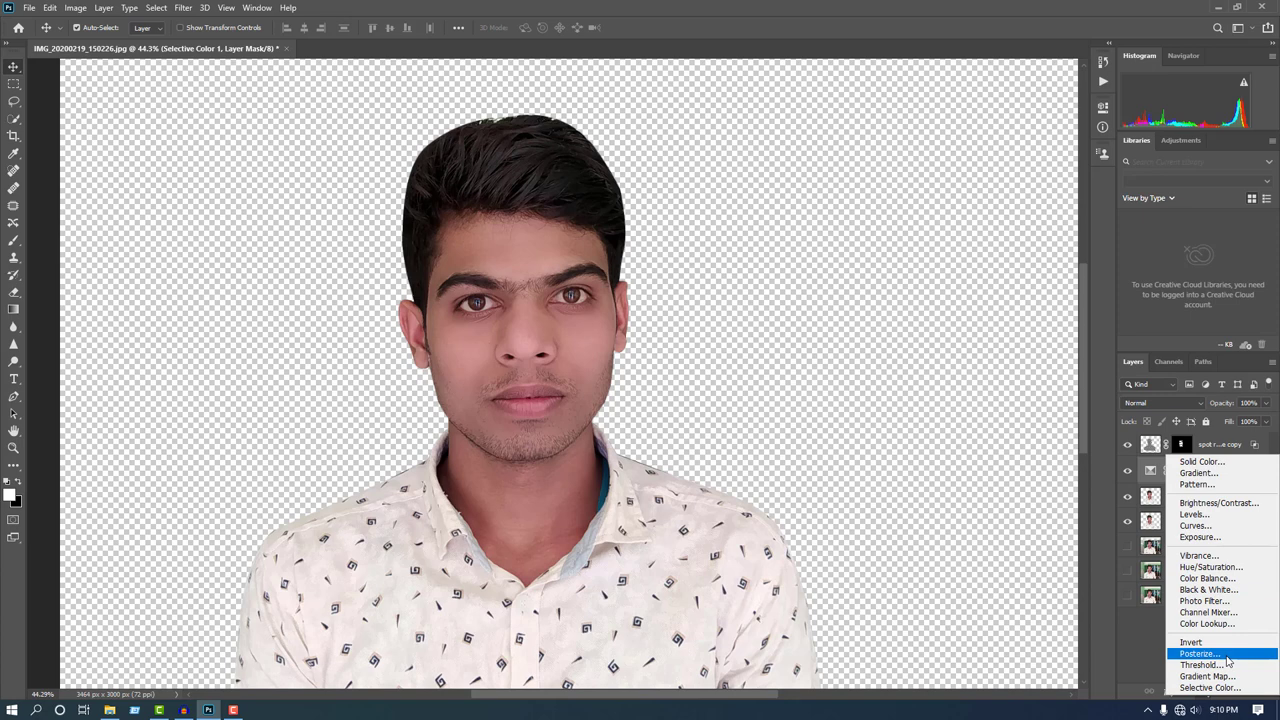
pyautogui.click(1216, 503)
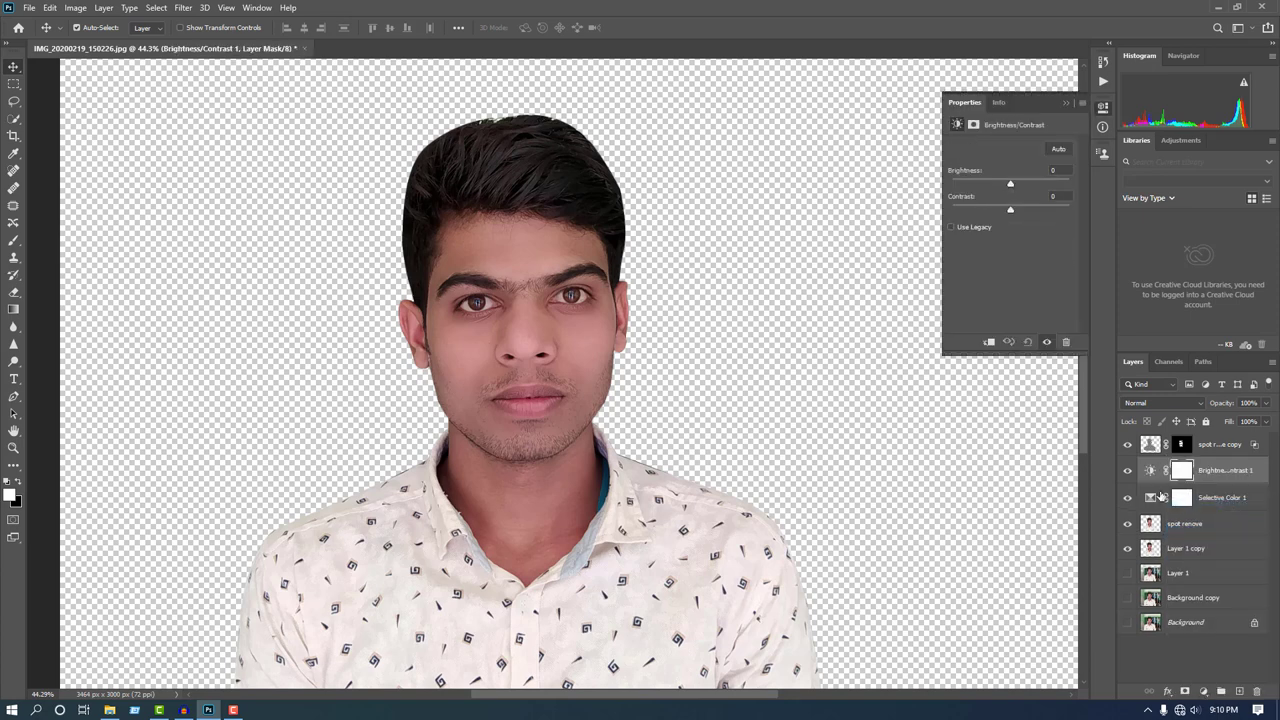
pyautogui.moveTo(1009, 187); pyautogui.dragTo(1012, 187)
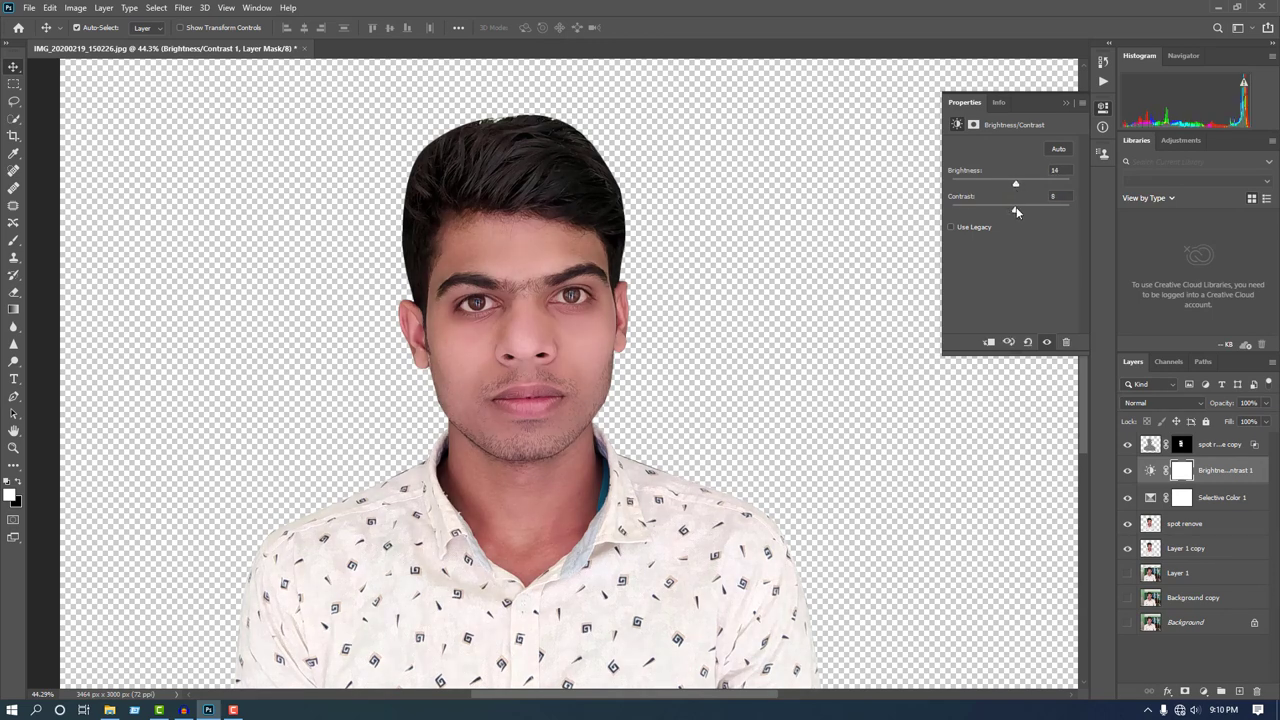
pyautogui.moveTo(1017, 212); pyautogui.dragTo(1014, 212)
# - Select the layers from the top copy down to Layer 1 and group them into Group 1
pyautogui.click(1225, 446)
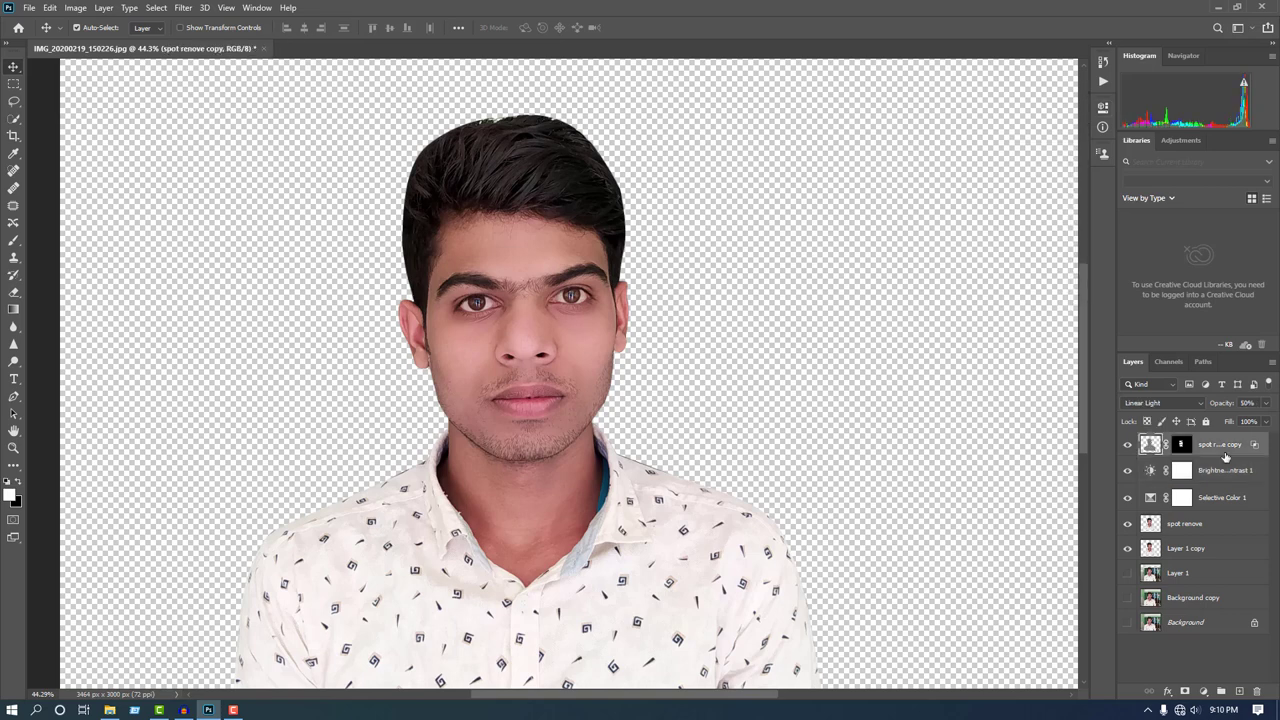
pyautogui.keyDown('shift'); pyautogui.click(1212, 576); pyautogui.keyUp('shift')
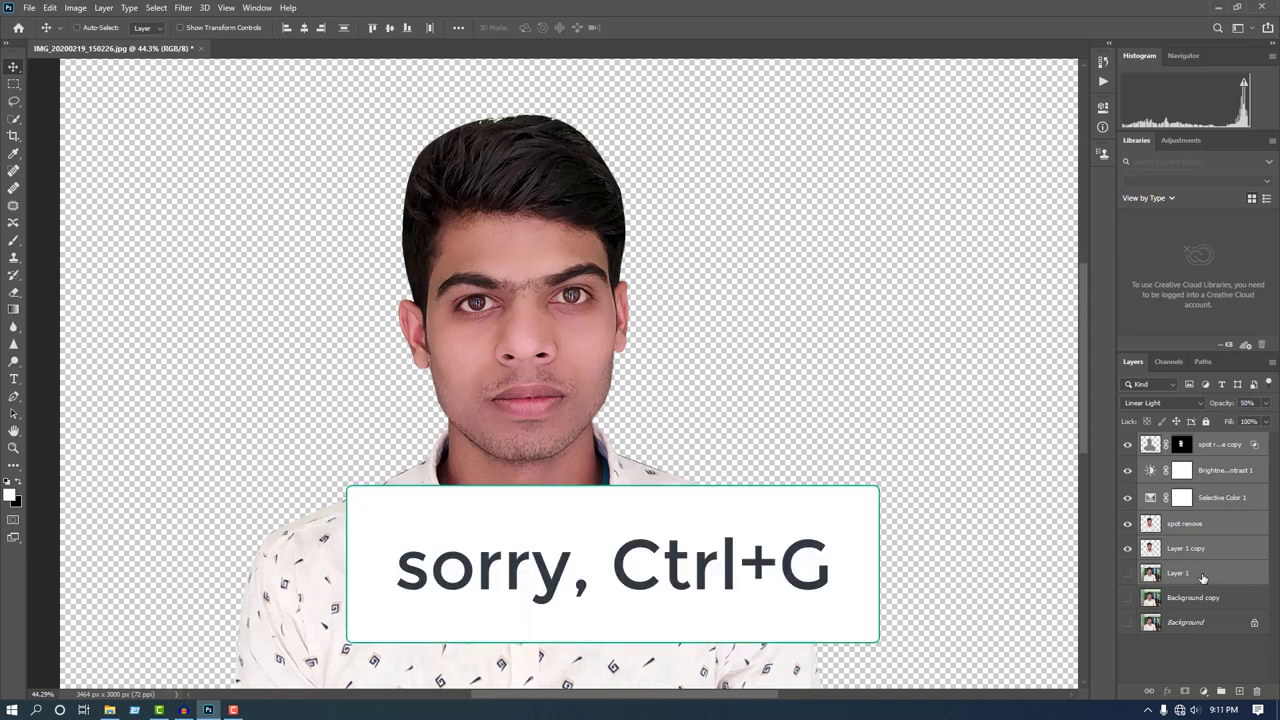
pyautogui.hotkey('ctrl', 'g')
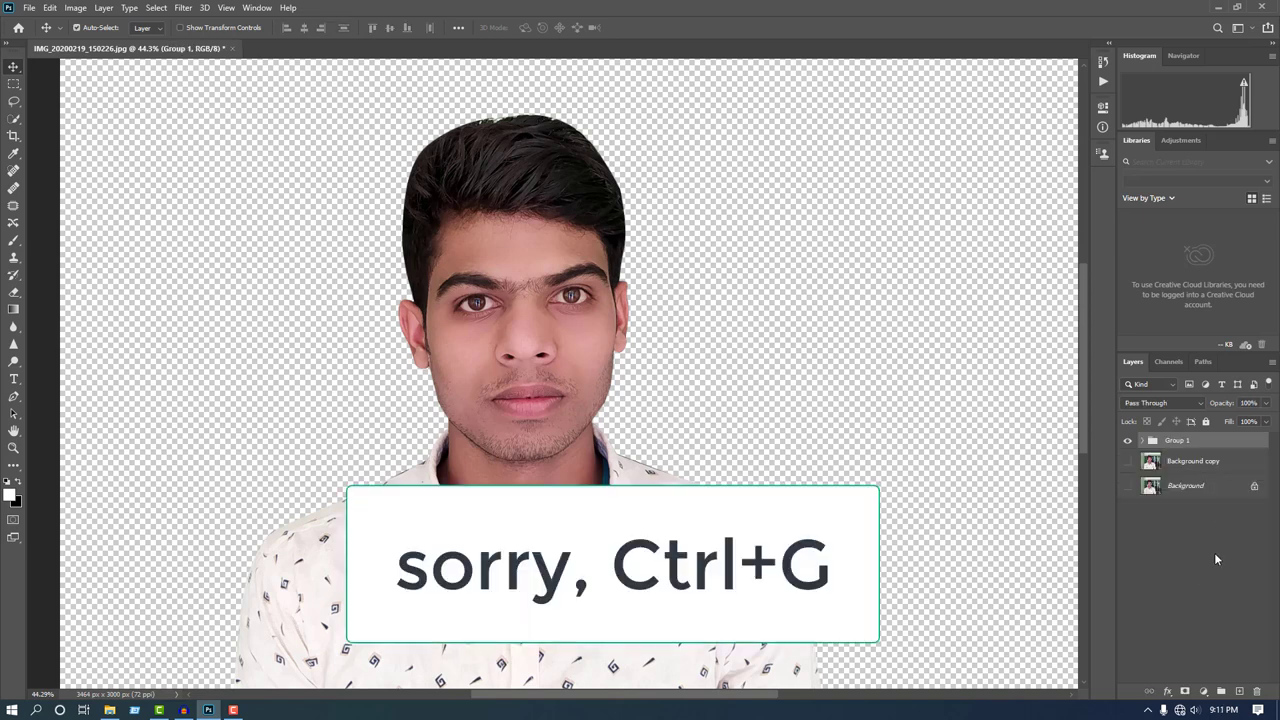
pyautogui.press('c')
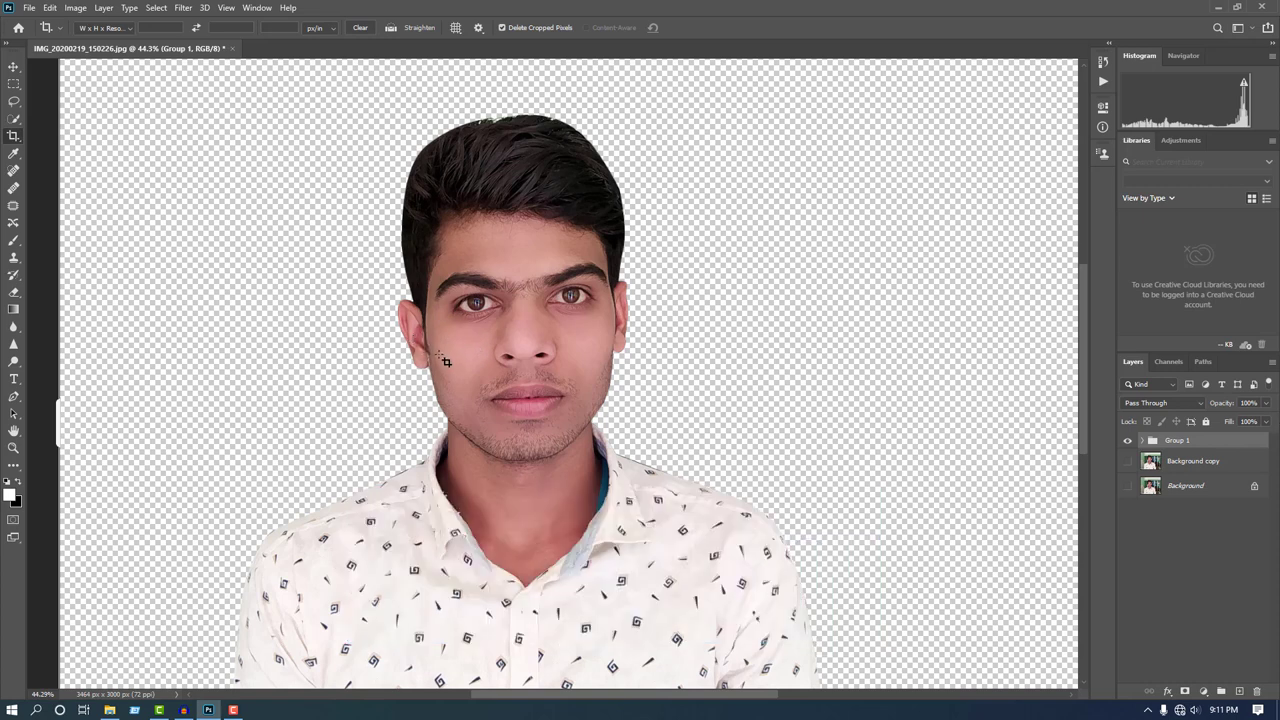
pyautogui.press('ctrl')
# - Start a new document named example 01 sized 1.5 × 2 inches
pyautogui.hotkey('ctrl', 'n')
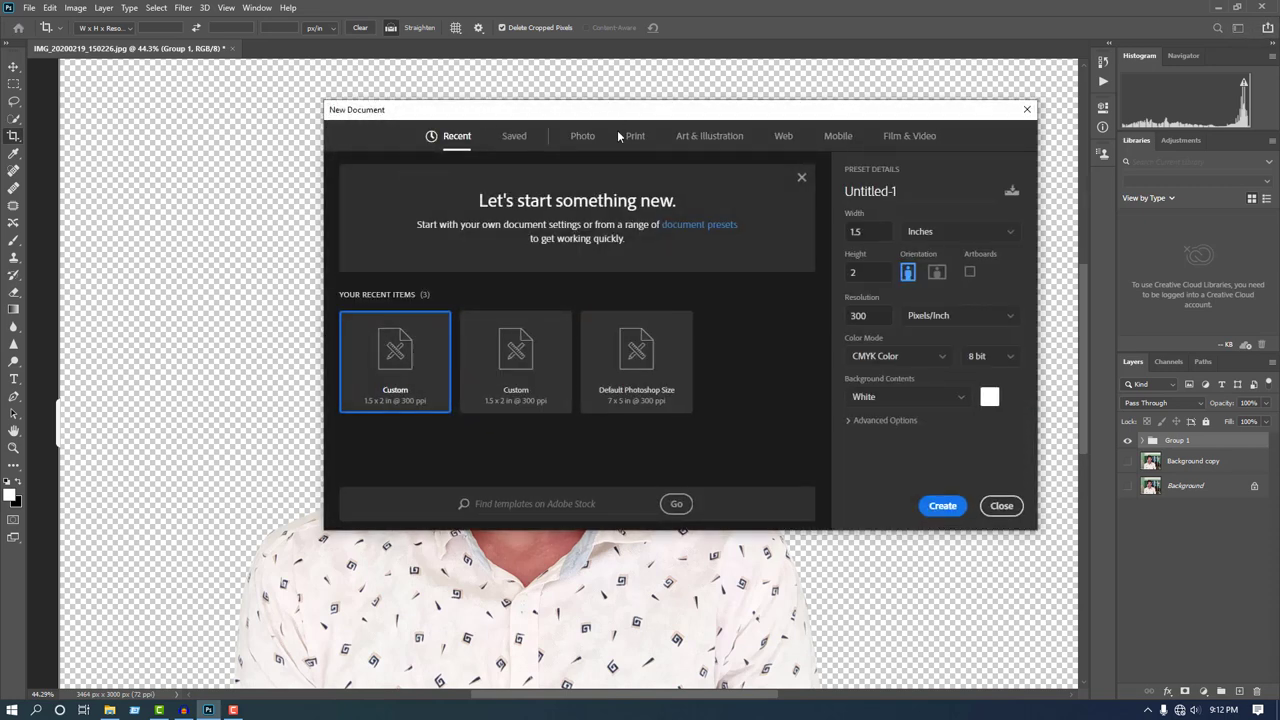
pyautogui.write('examl')
pyautogui.press('BackSpace')
pyautogui.write('ple 01')
pyautogui.click(930, 233)
pyautogui.click(880, 263)
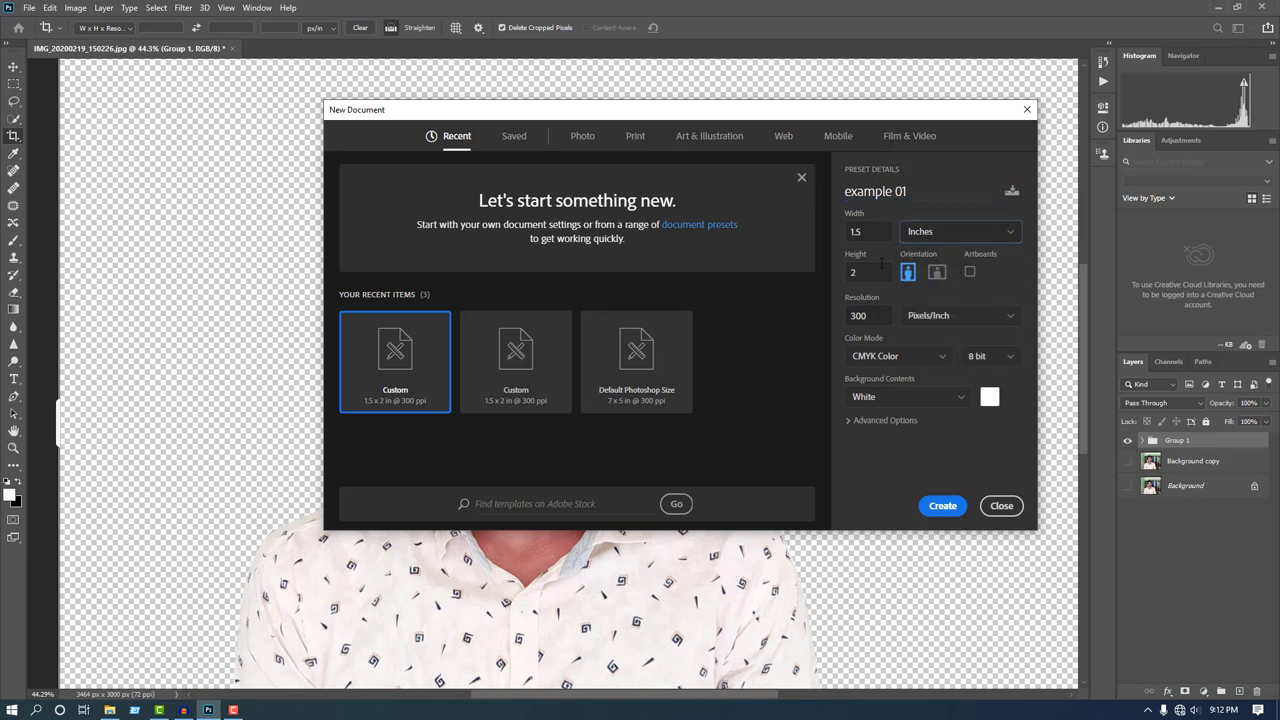
pyautogui.click(871, 234)
pyautogui.press('Tab')
# - Keep 300 ppi resolution, set RGB Color mode and create the document
pyautogui.click(869, 316)
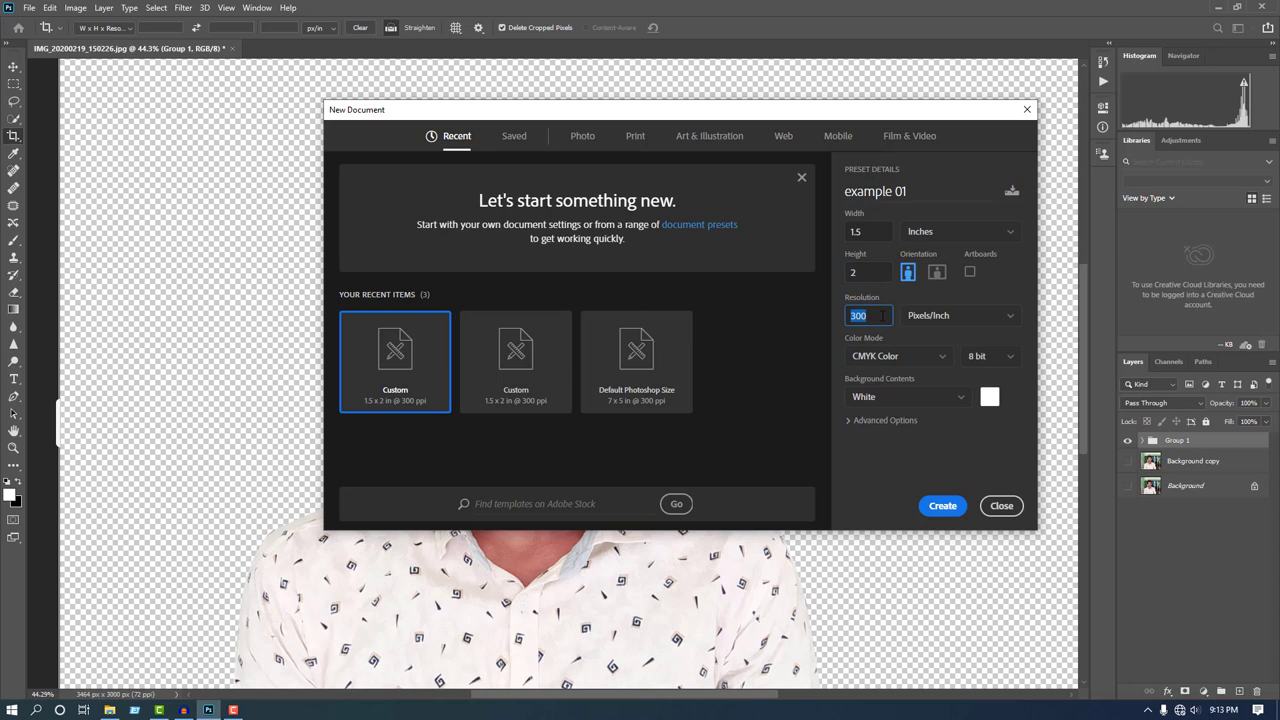
pyautogui.click(910, 372)
pyautogui.click(910, 360)
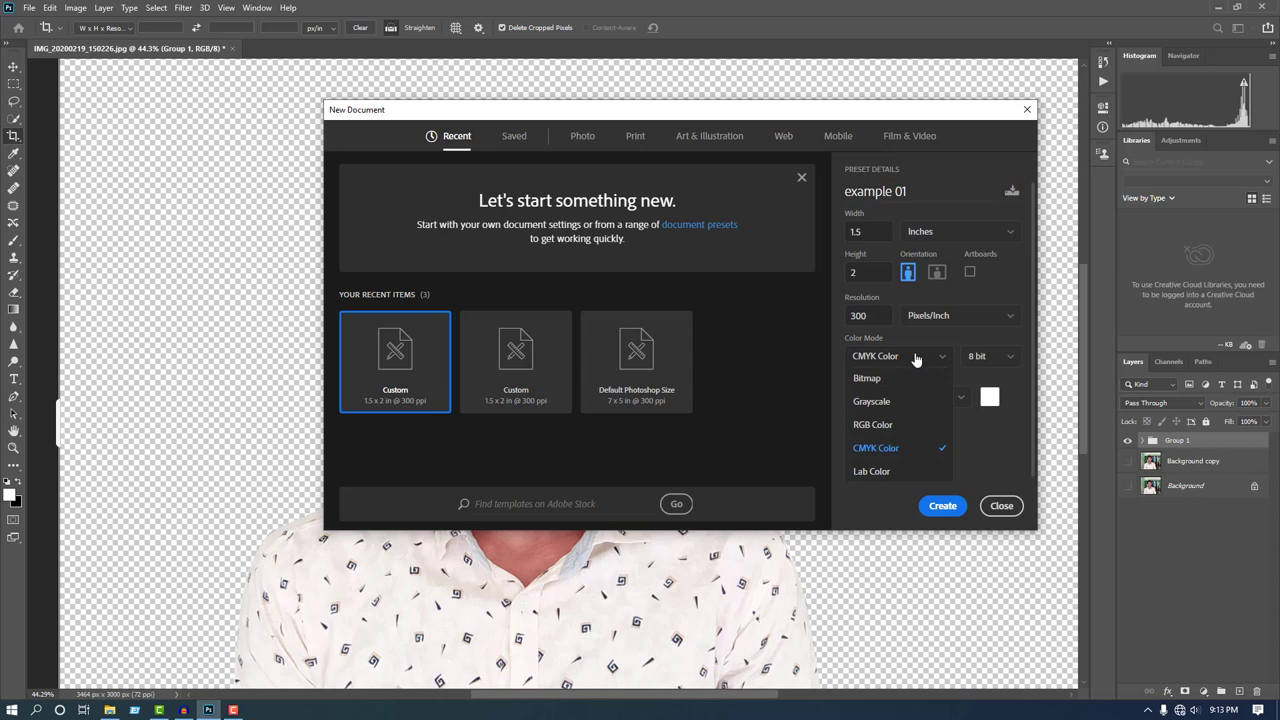
pyautogui.click(887, 426)
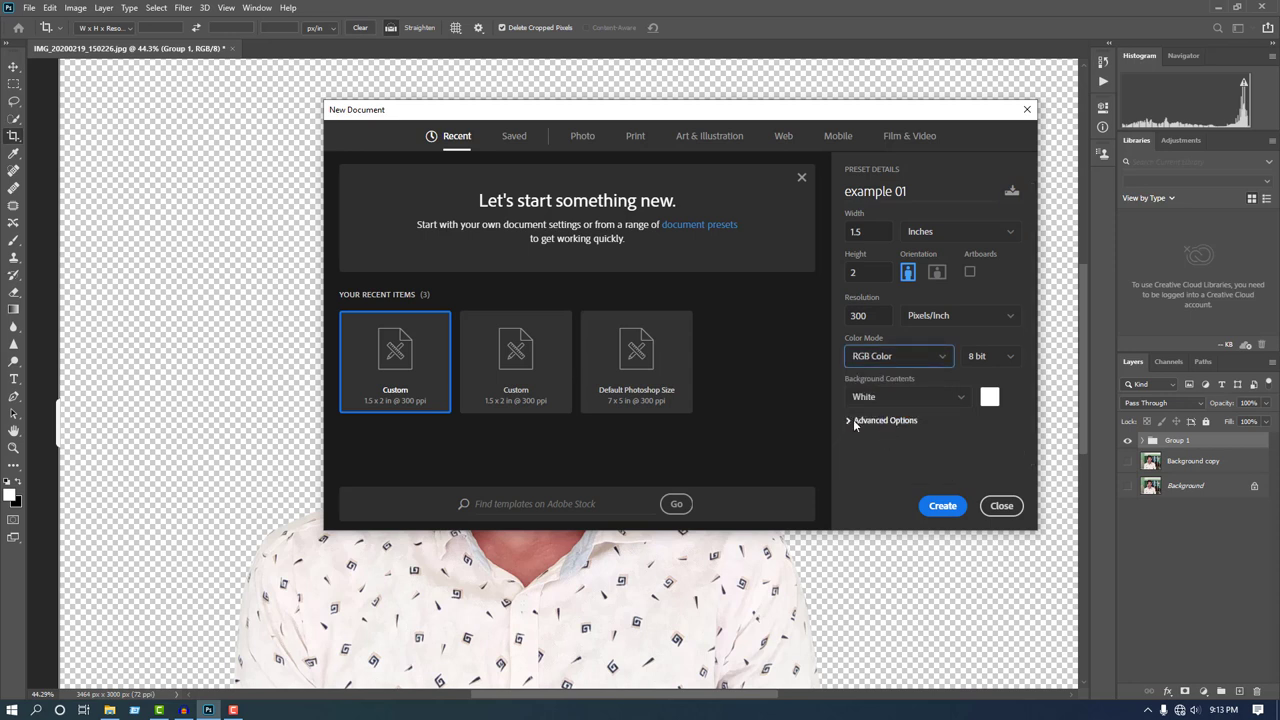
pyautogui.click(905, 362)
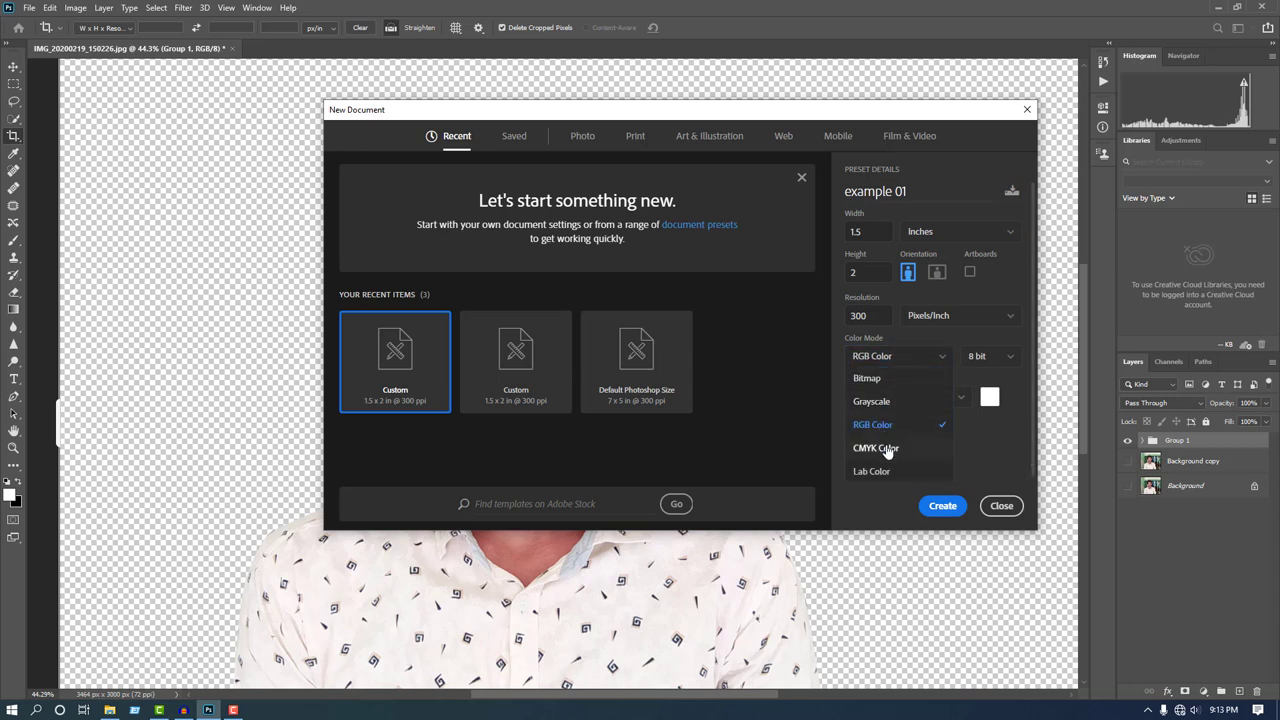
pyautogui.click(885, 448)
pyautogui.click(906, 362)
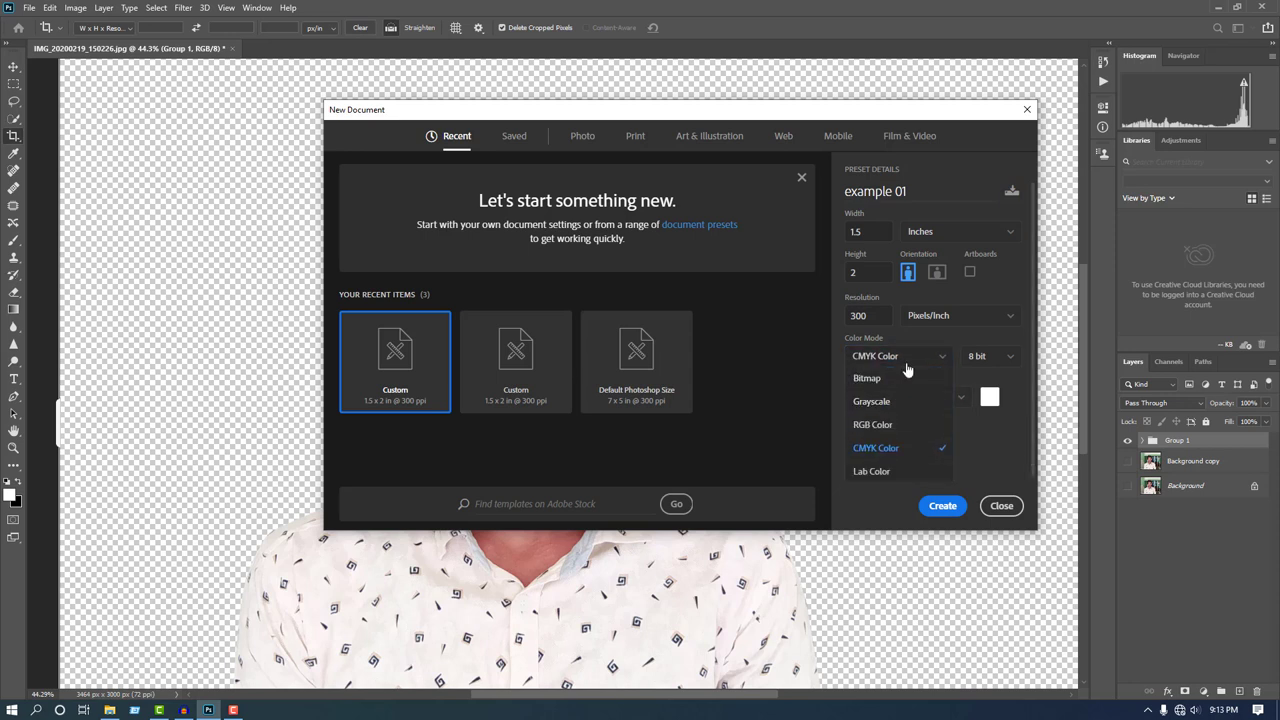
pyautogui.click(872, 426)
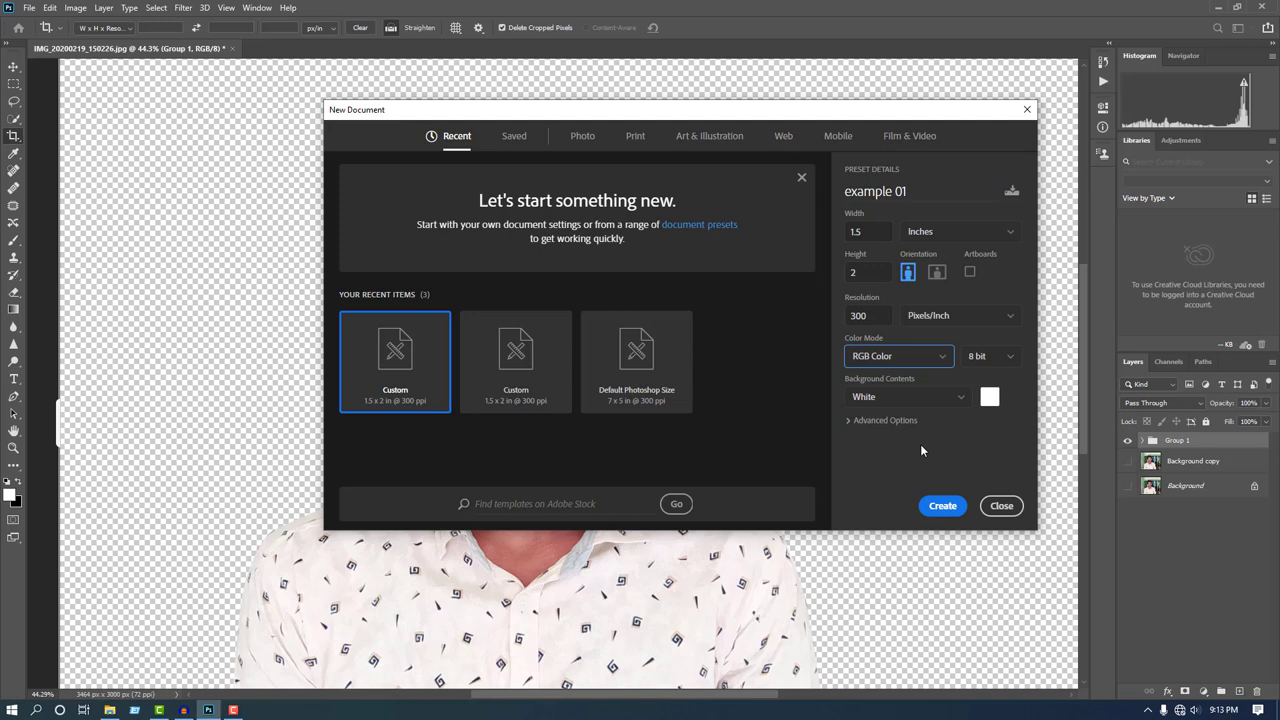
pyautogui.click(942, 506)
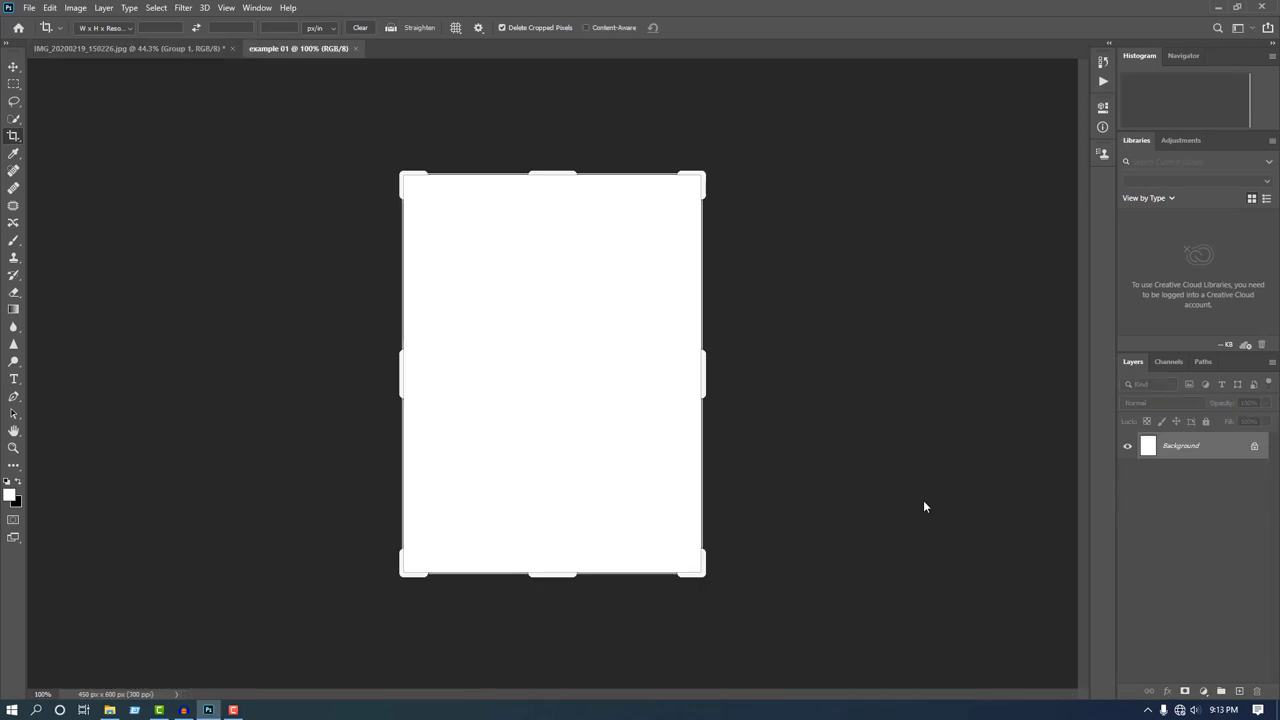
# - Drag Background copy and Group 1 from the portrait photo into example 01
pyautogui.click(15, 68)
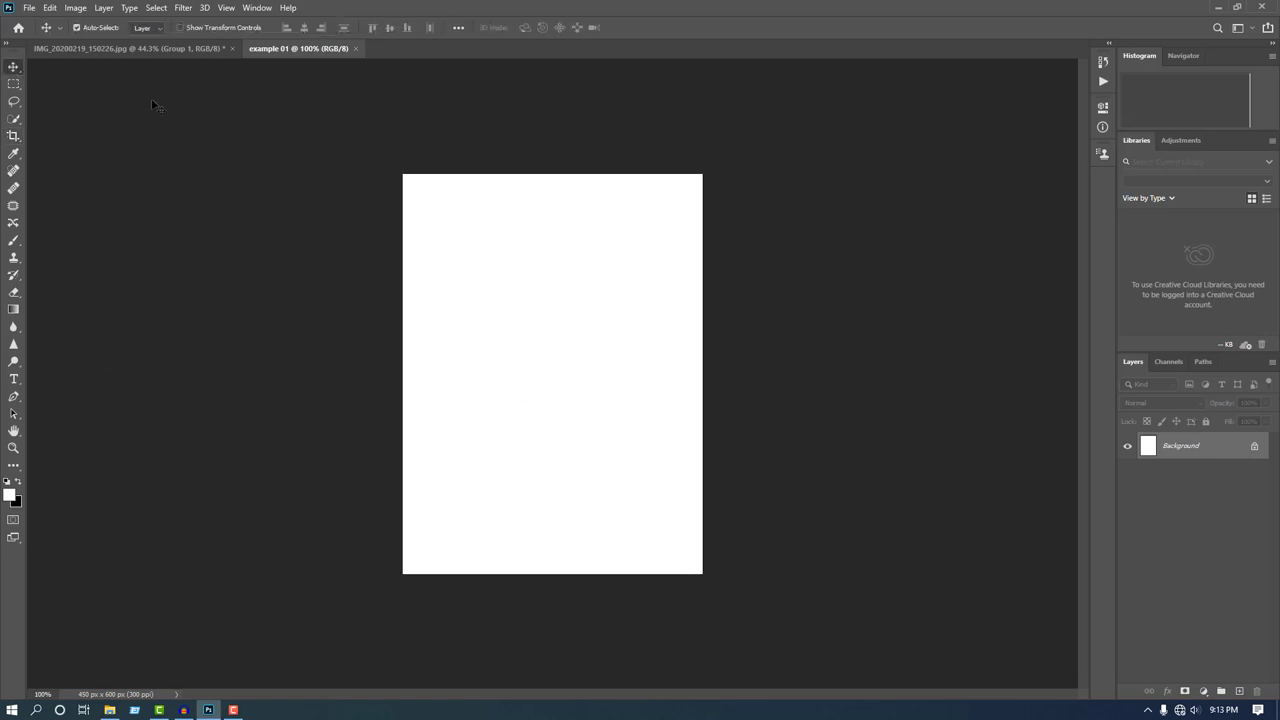
pyautogui.click(162, 48)
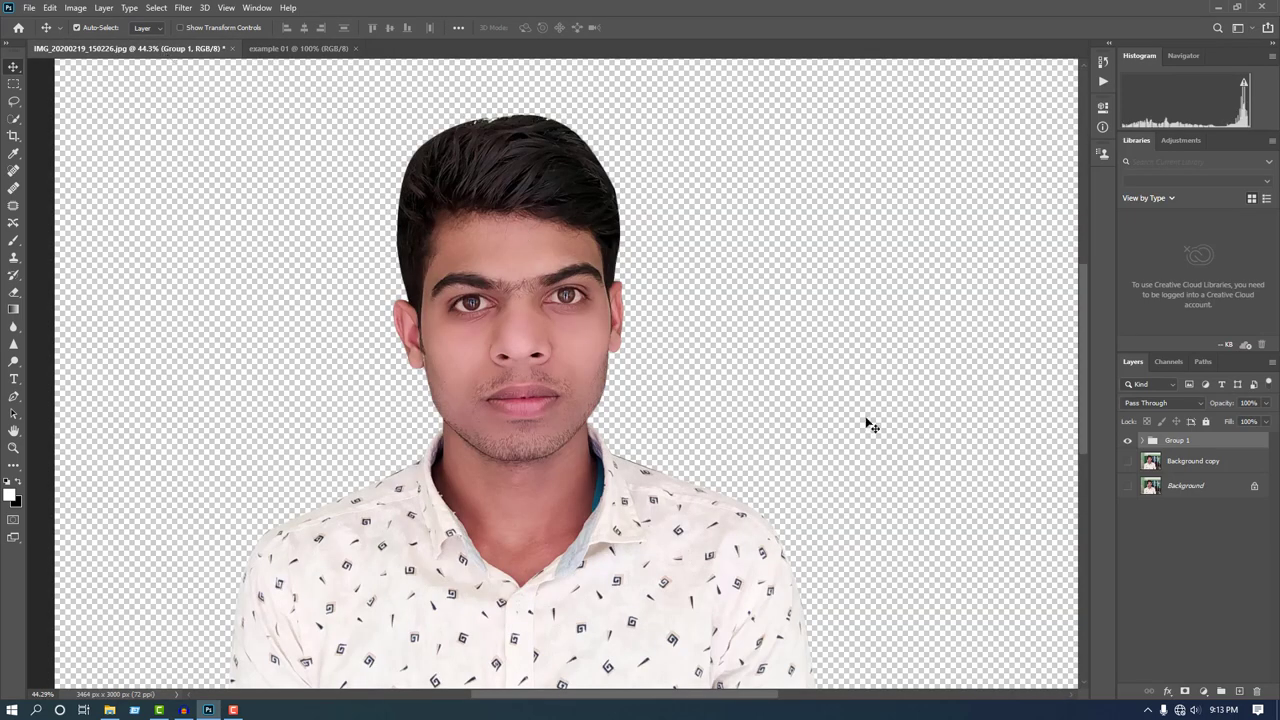
pyautogui.click(1186, 464)
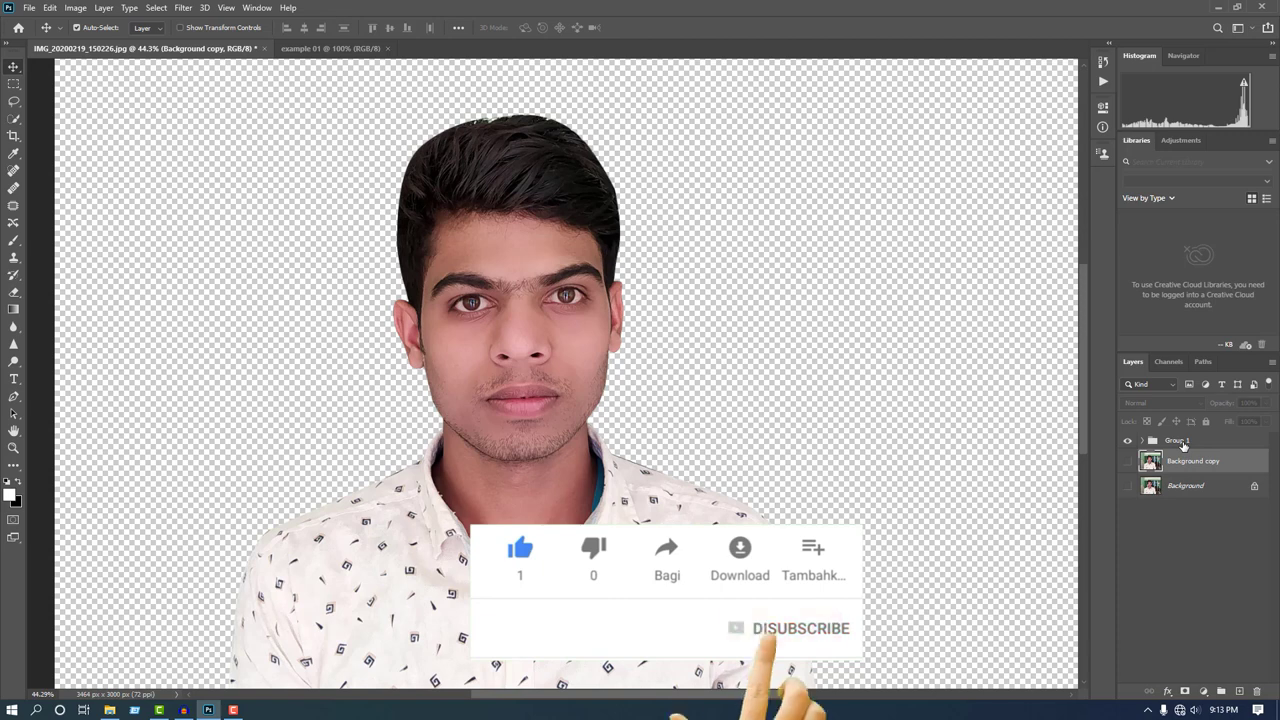
pyautogui.keyDown('shift'); pyautogui.click(1183, 441); pyautogui.keyUp('shift')
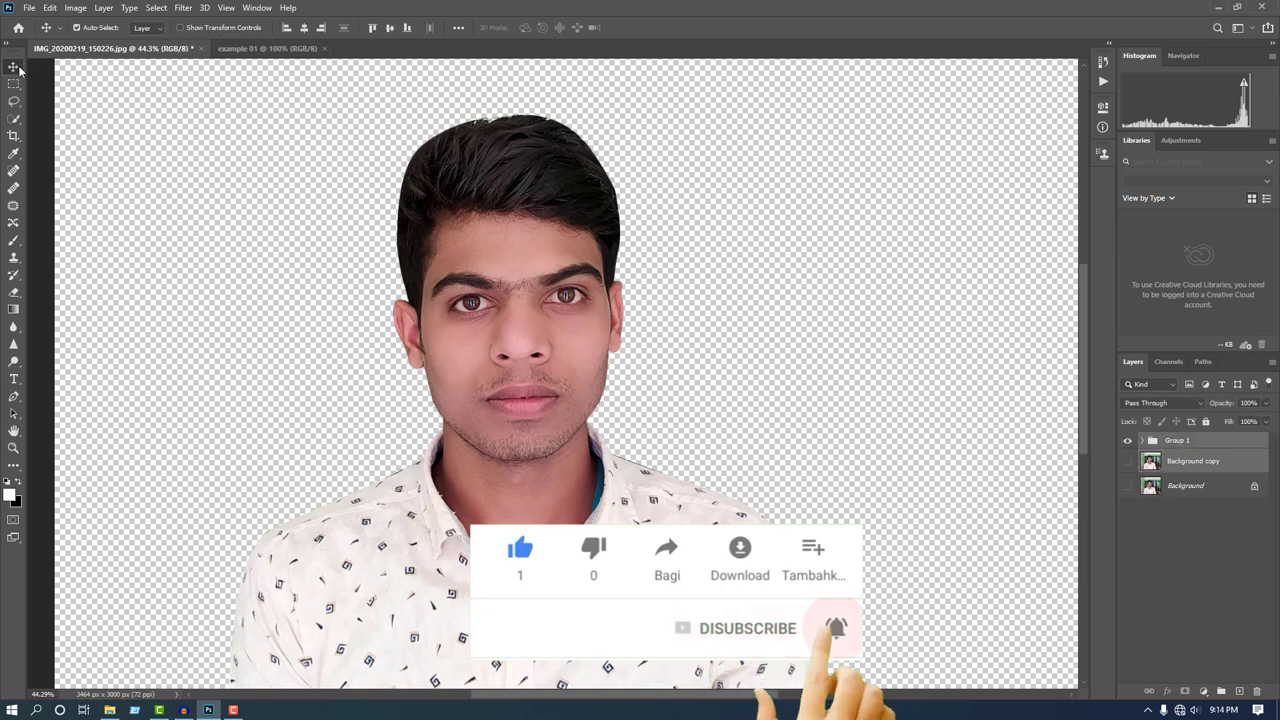
pyautogui.moveTo(512, 345); pyautogui.dragTo(582, 453)
pyautogui.moveTo(513, 378); pyautogui.dragTo(584, 457)
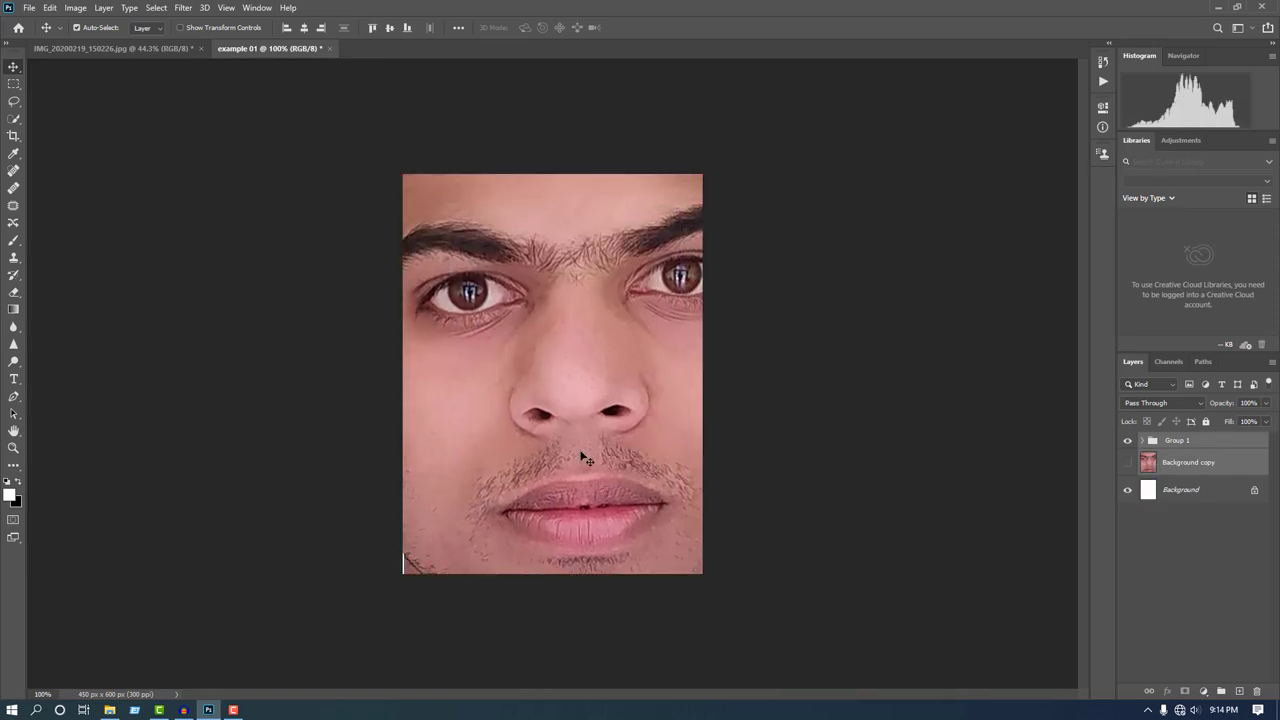
# - Position the portrait and begin shrinking it with Free Transform around its centre
pyautogui.scroll(-5, 580, 440)
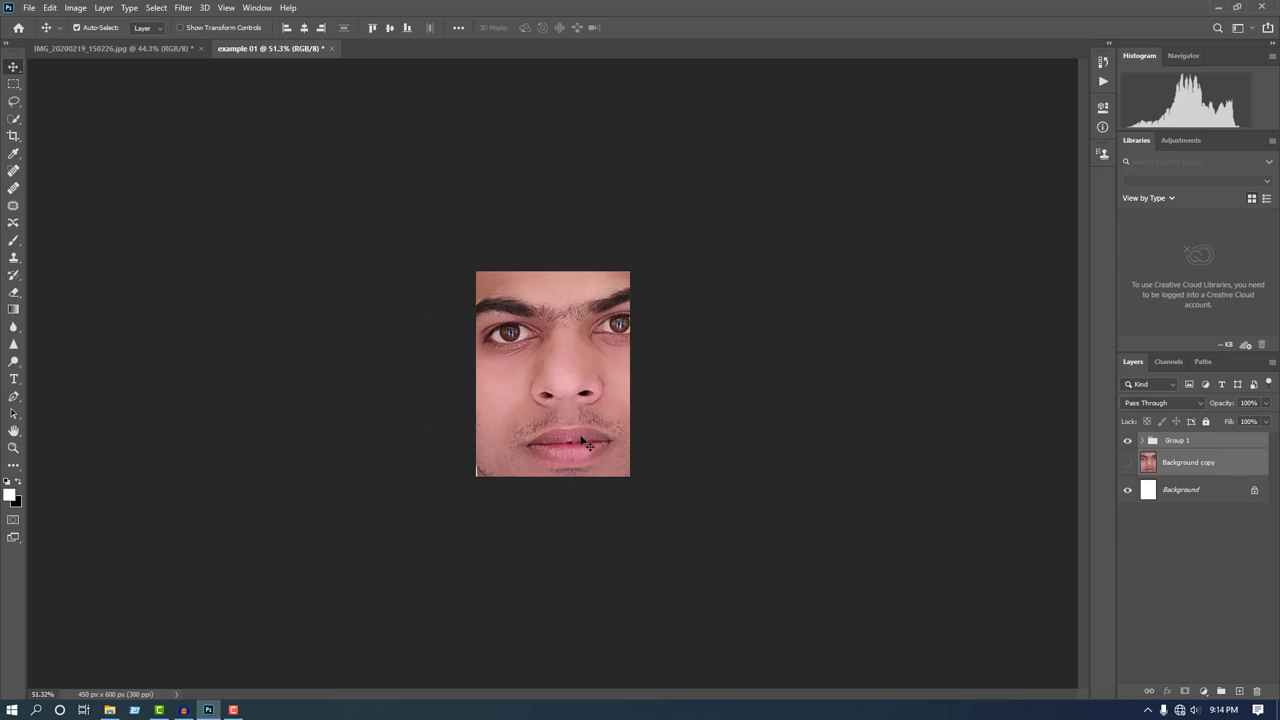
pyautogui.moveTo(588, 453); pyautogui.dragTo(592, 453)
pyautogui.hotkey('ctrl', 't')
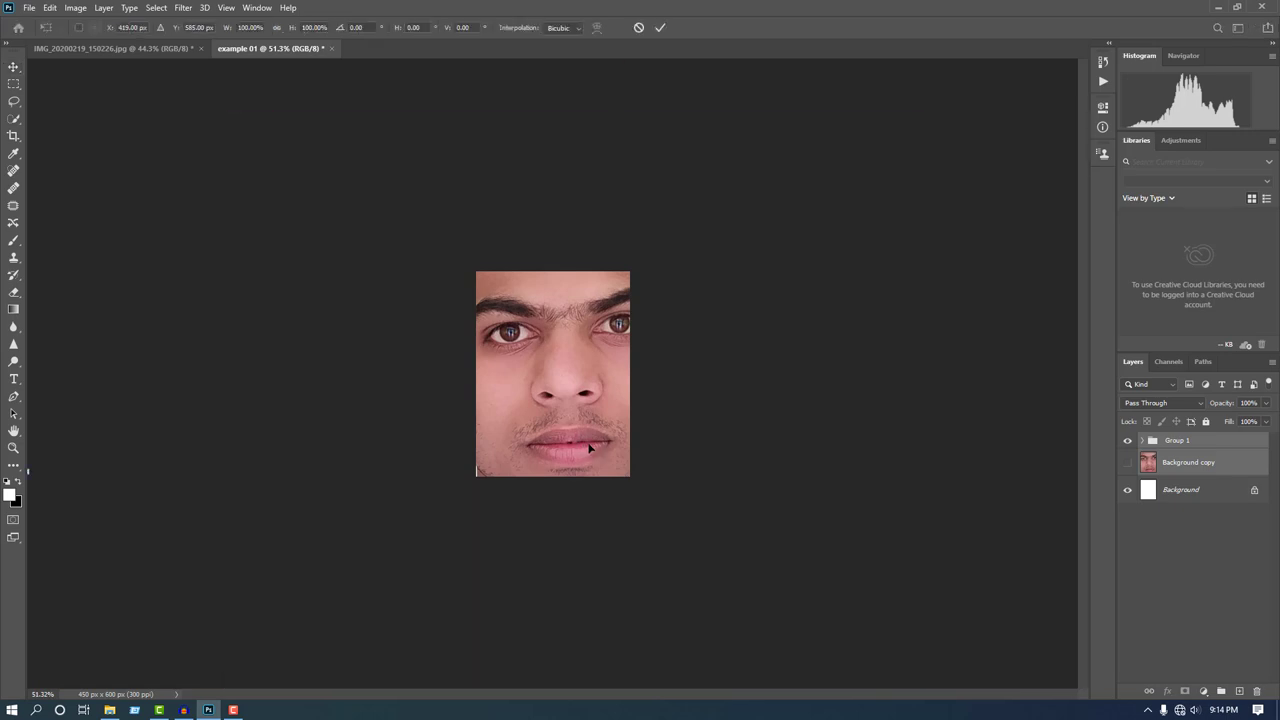
pyautogui.scroll(-4, 605, 434)
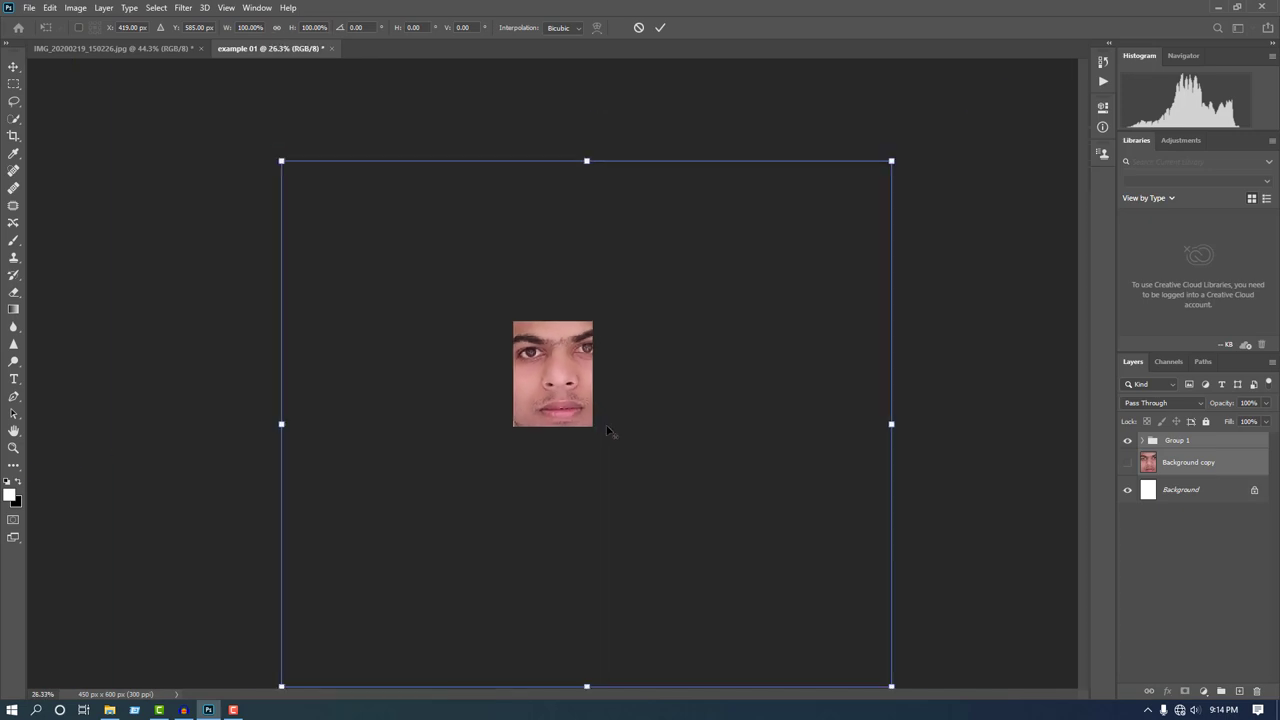
pyautogui.scroll(-2, 598, 427)
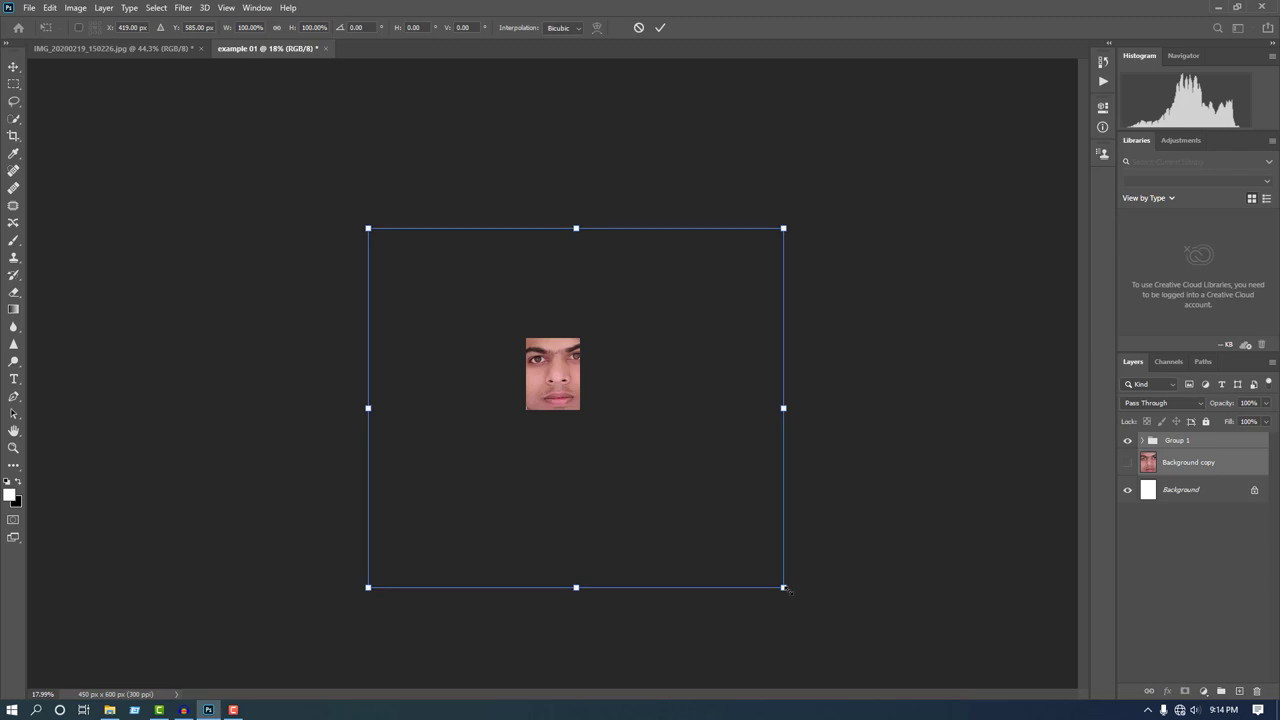
pyautogui.moveTo(785, 589); pyautogui.dragTo(689, 476)
pyautogui.moveTo(569, 383); pyautogui.dragTo(547, 372)
# - Scale the portrait to about 30.66%, raise the head higher, and commit the transform
pyautogui.scroll(5, 547, 372)
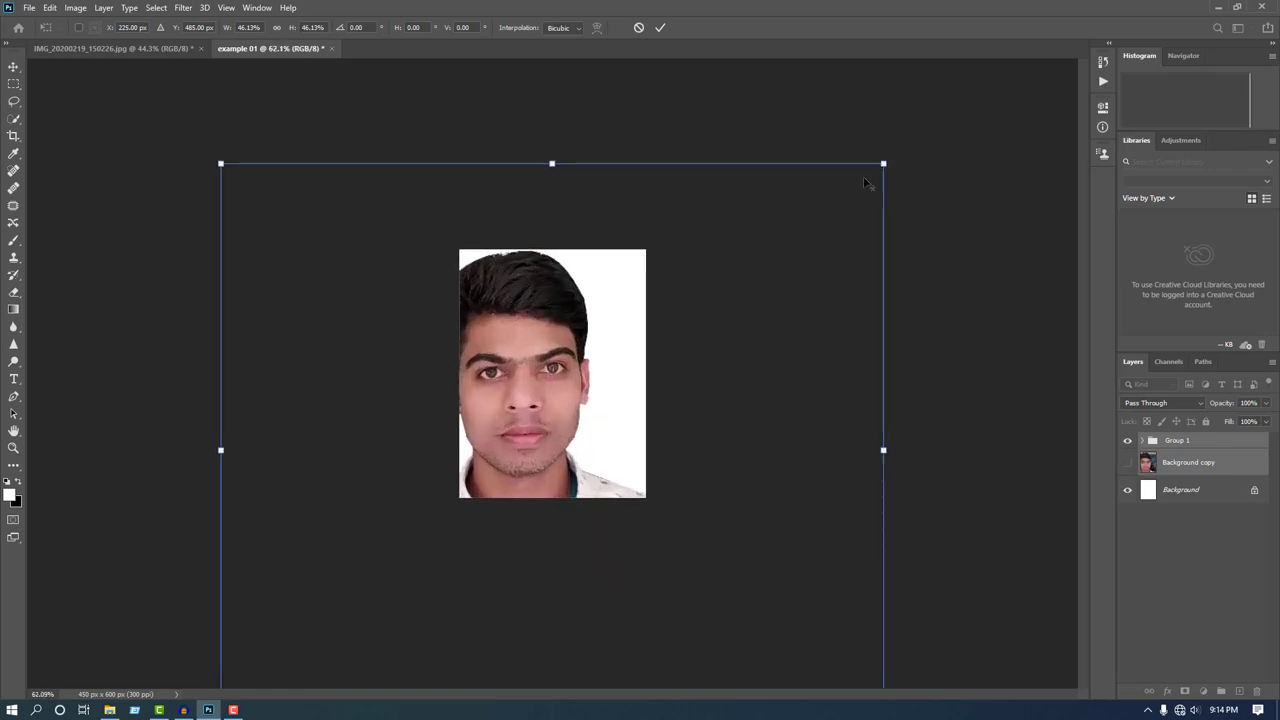
pyautogui.moveTo(883, 163); pyautogui.dragTo(772, 259)
pyautogui.moveTo(578, 386); pyautogui.dragTo(596, 334)
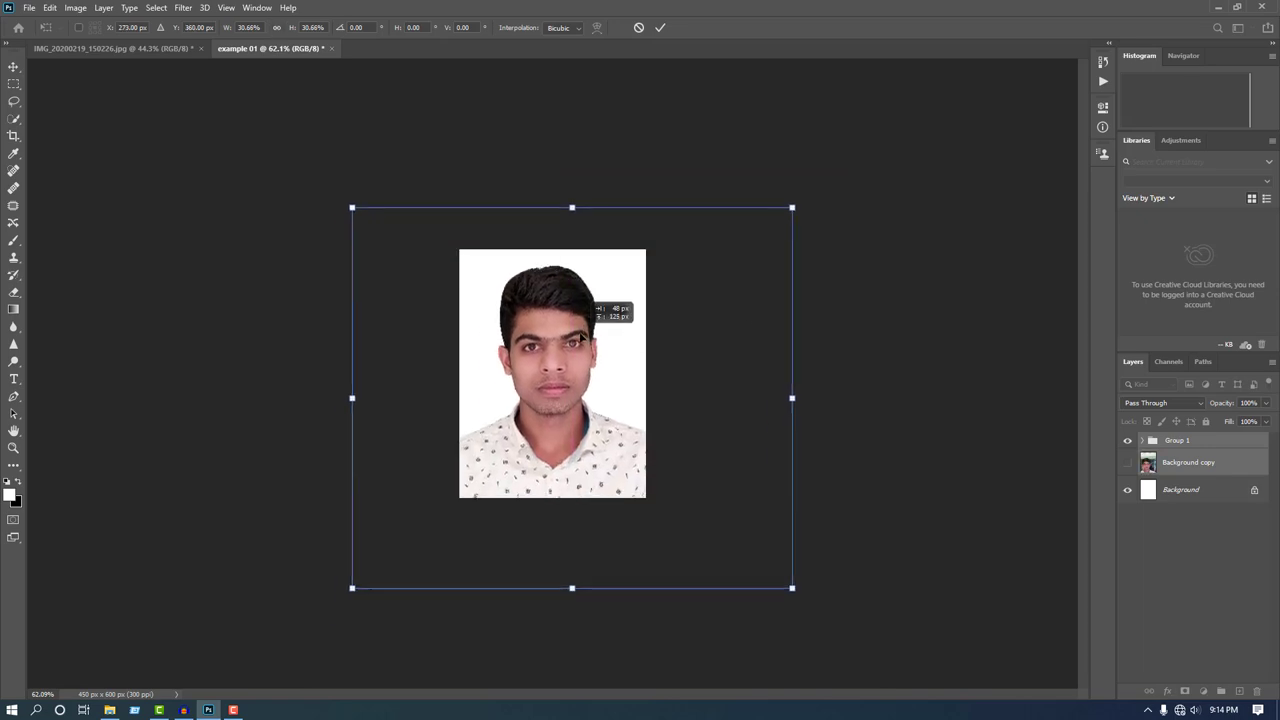
pyautogui.hotkey('ctrl', '+')
pyautogui.hotkey('ctrl', '+')
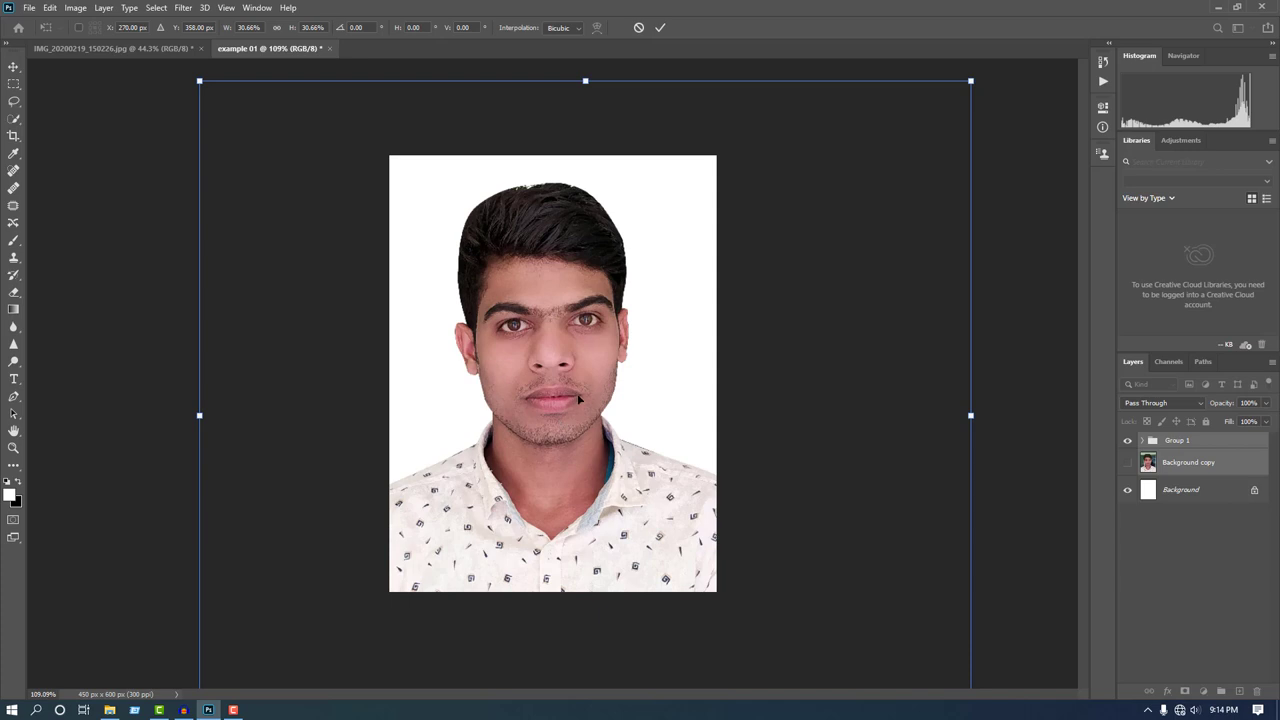
pyautogui.moveTo(577, 396); pyautogui.dragTo(577, 397)
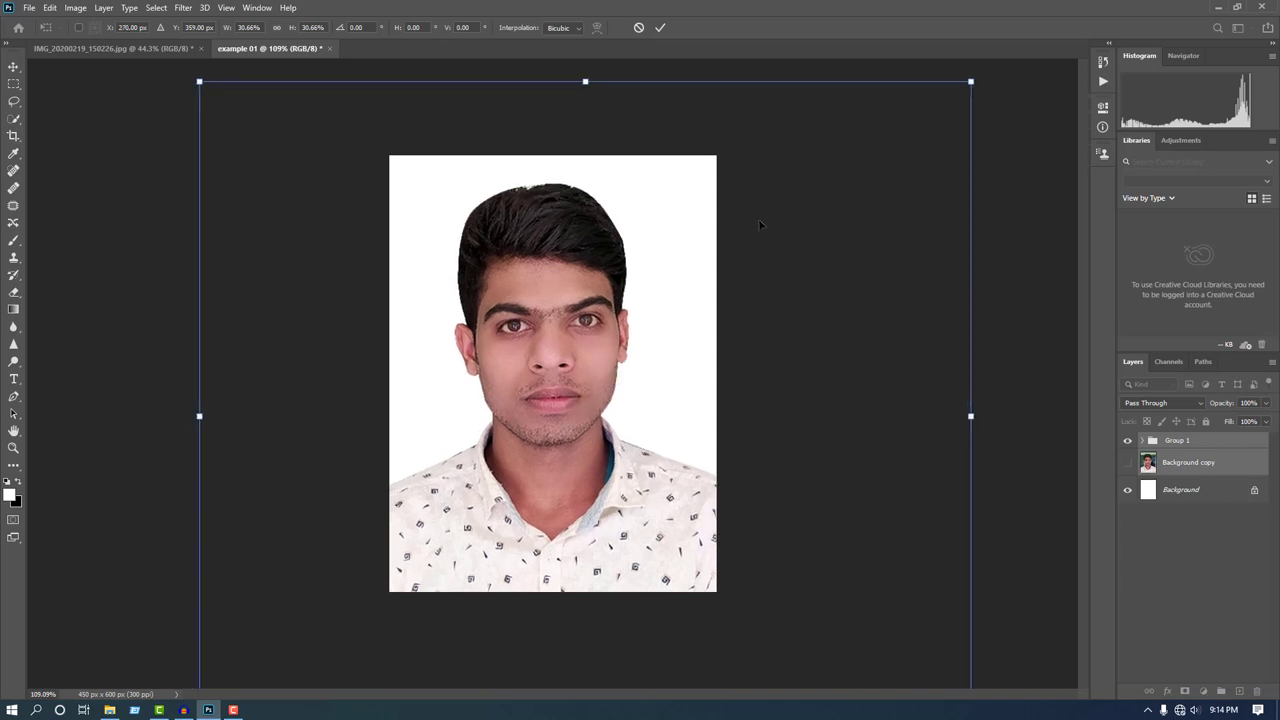
pyautogui.click(661, 28)
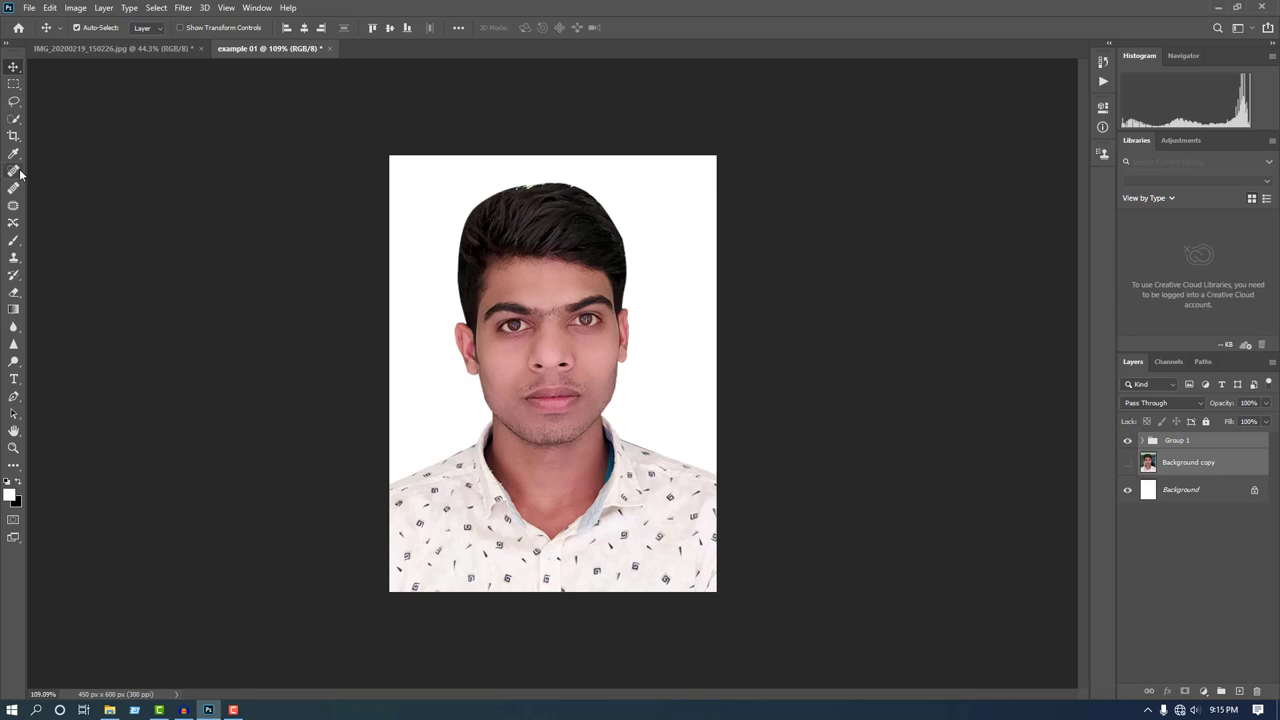
# - Crop the overflow to the 450×600 px canvas and select the Background layer
pyautogui.click(13, 136)
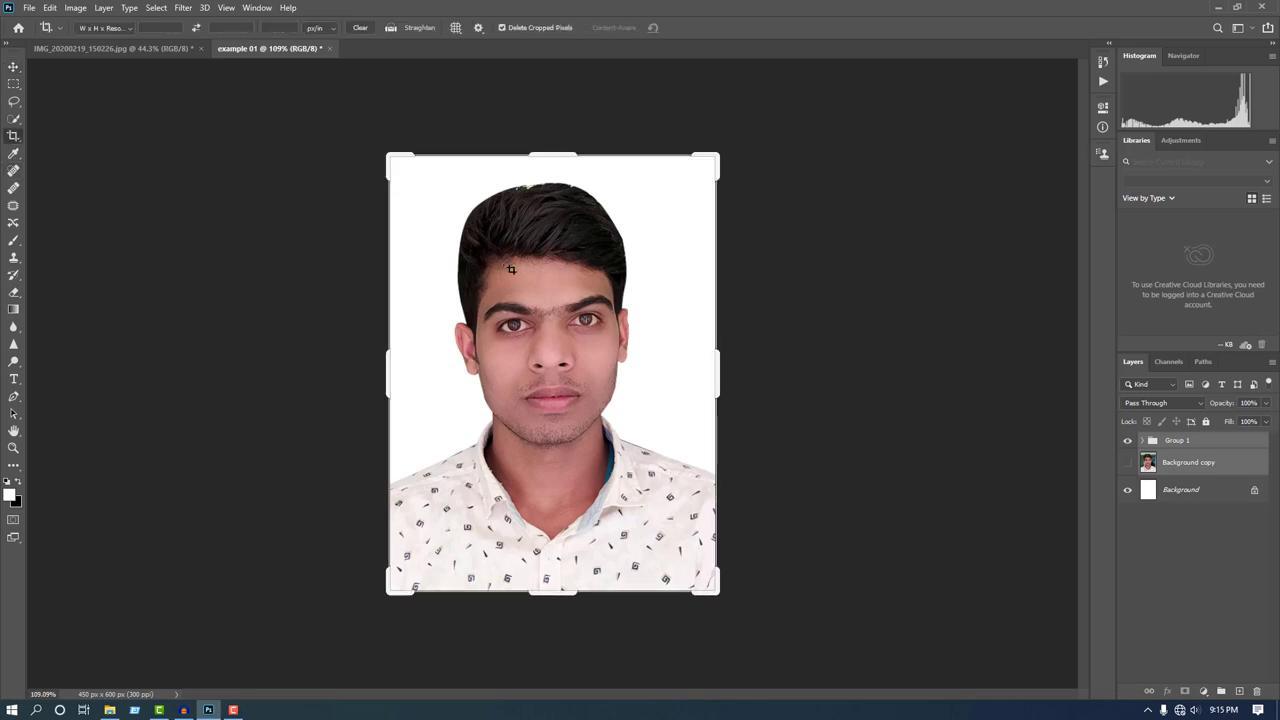
pyautogui.click(633, 254)
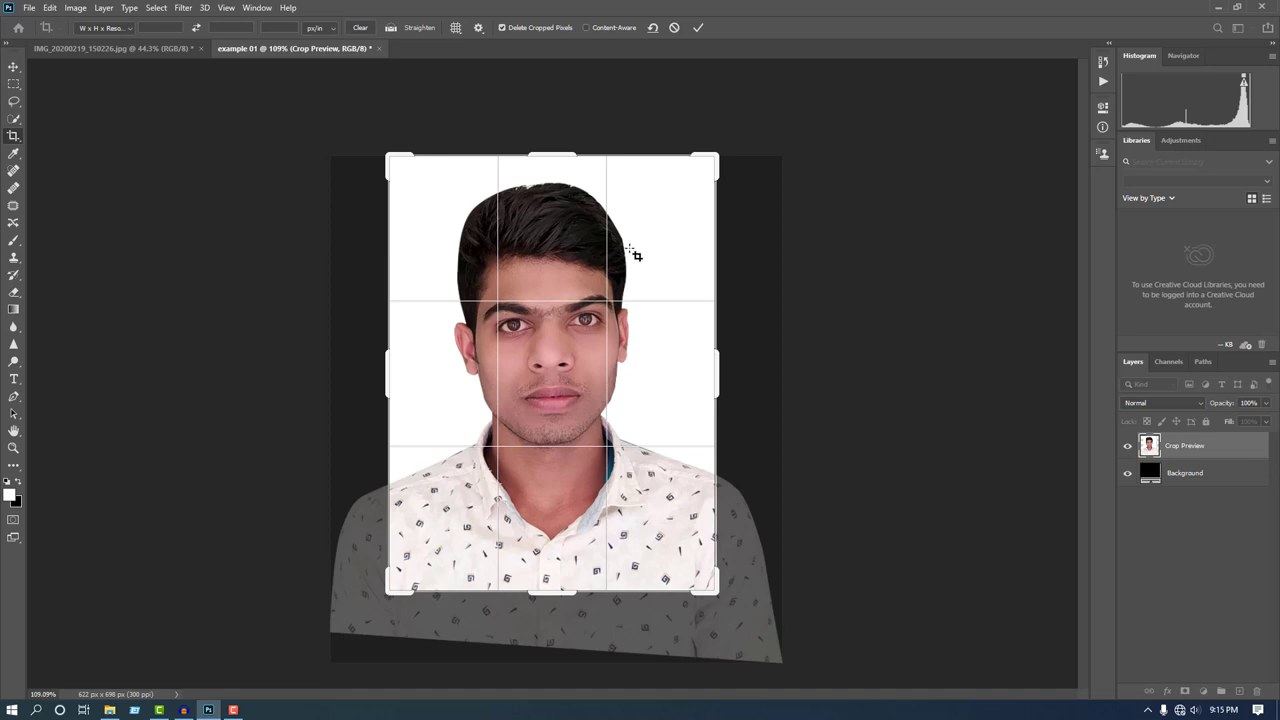
pyautogui.press('Return')
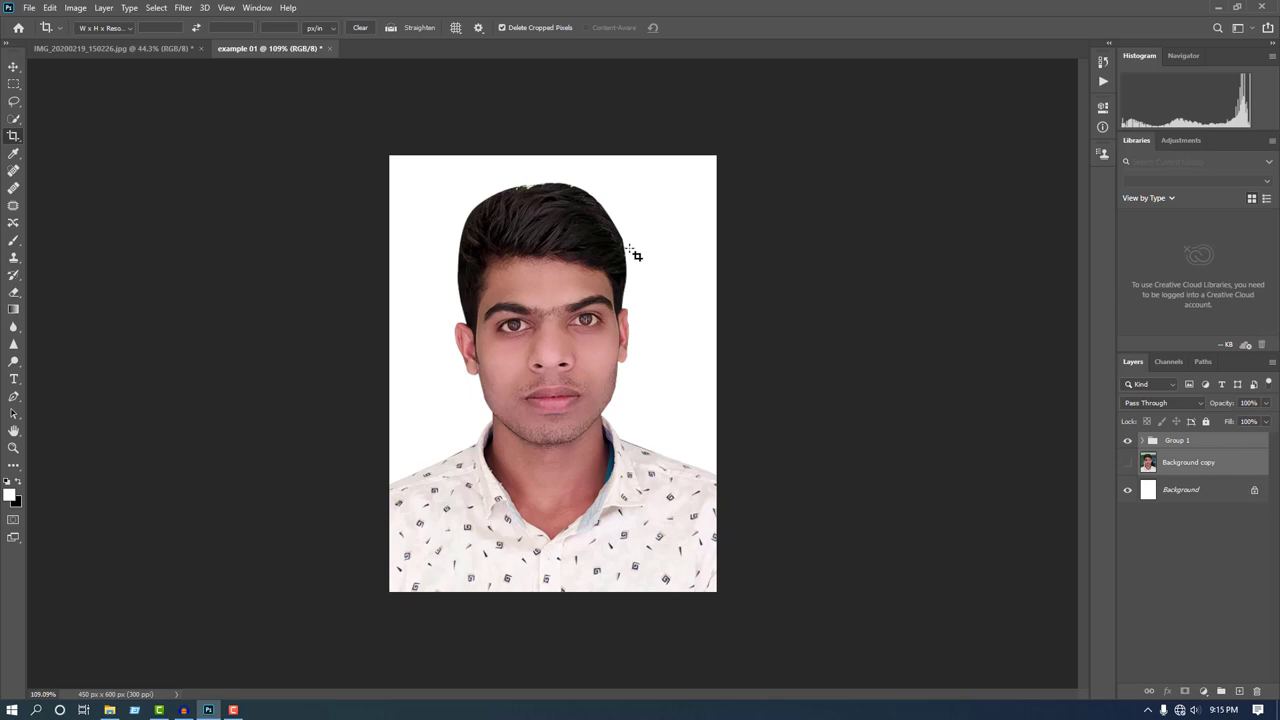
pyautogui.click(1185, 490)
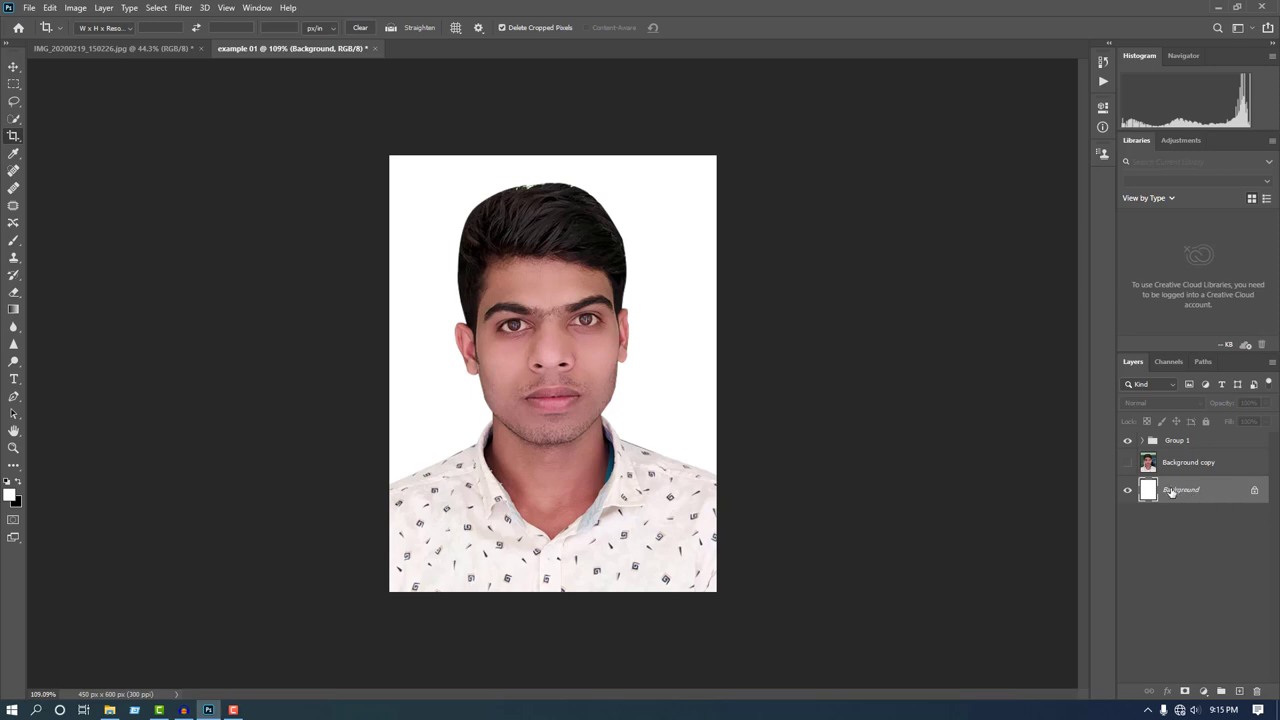
# - Set the background colour swatch to a blue shade
pyautogui.click(19, 505)
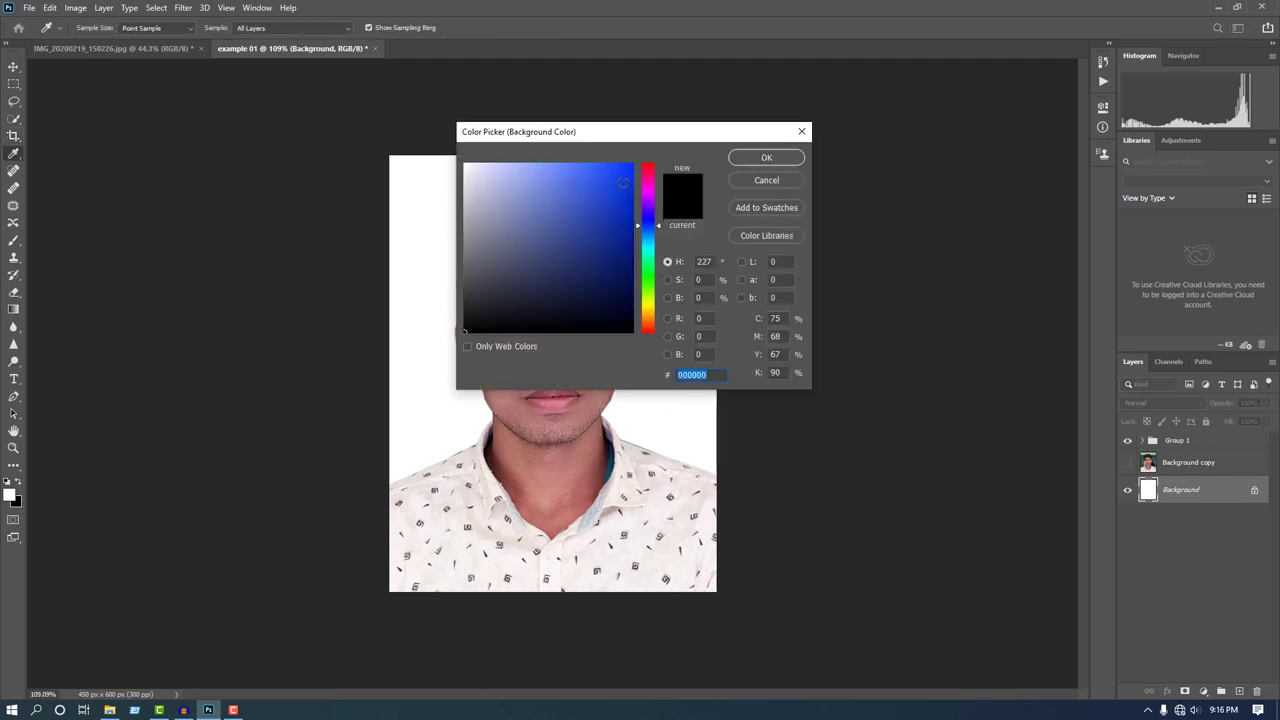
pyautogui.click(618, 180)
pyautogui.moveTo(617, 181); pyautogui.dragTo(601, 191)
pyautogui.click(767, 159)
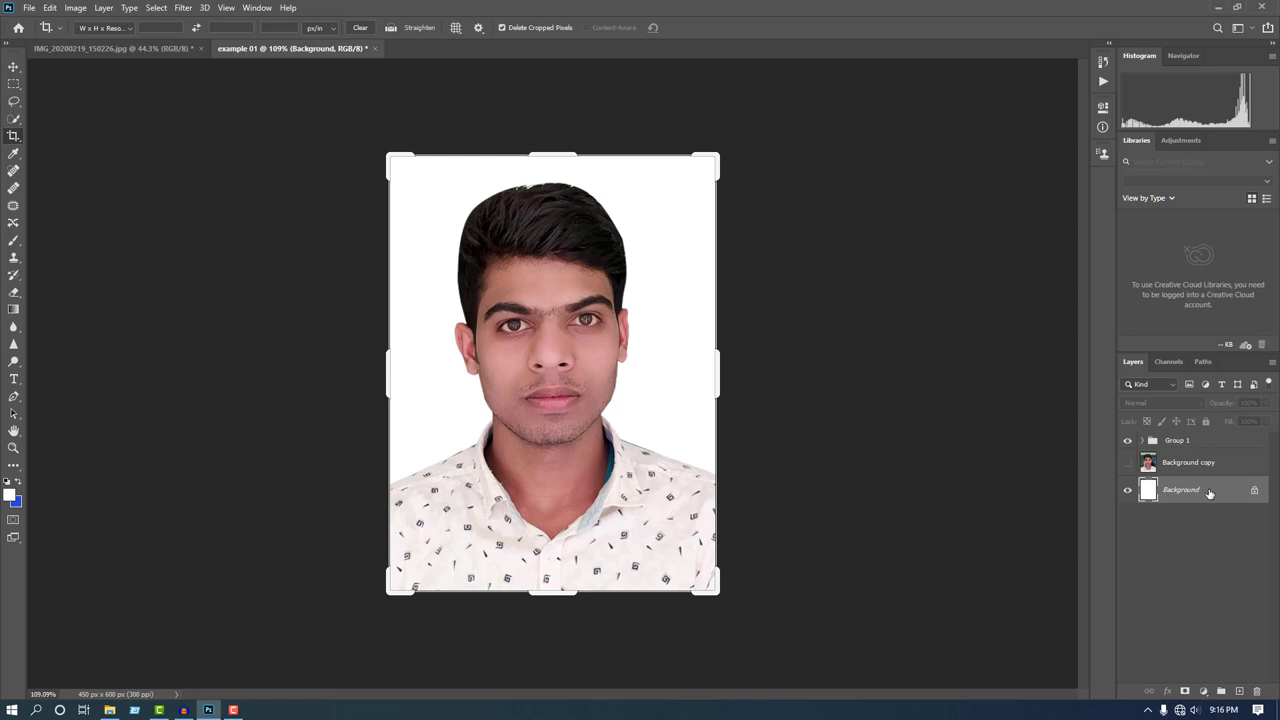
# - Fill the Background layer blue as a test, then refill it with white
pyautogui.click(13, 66)
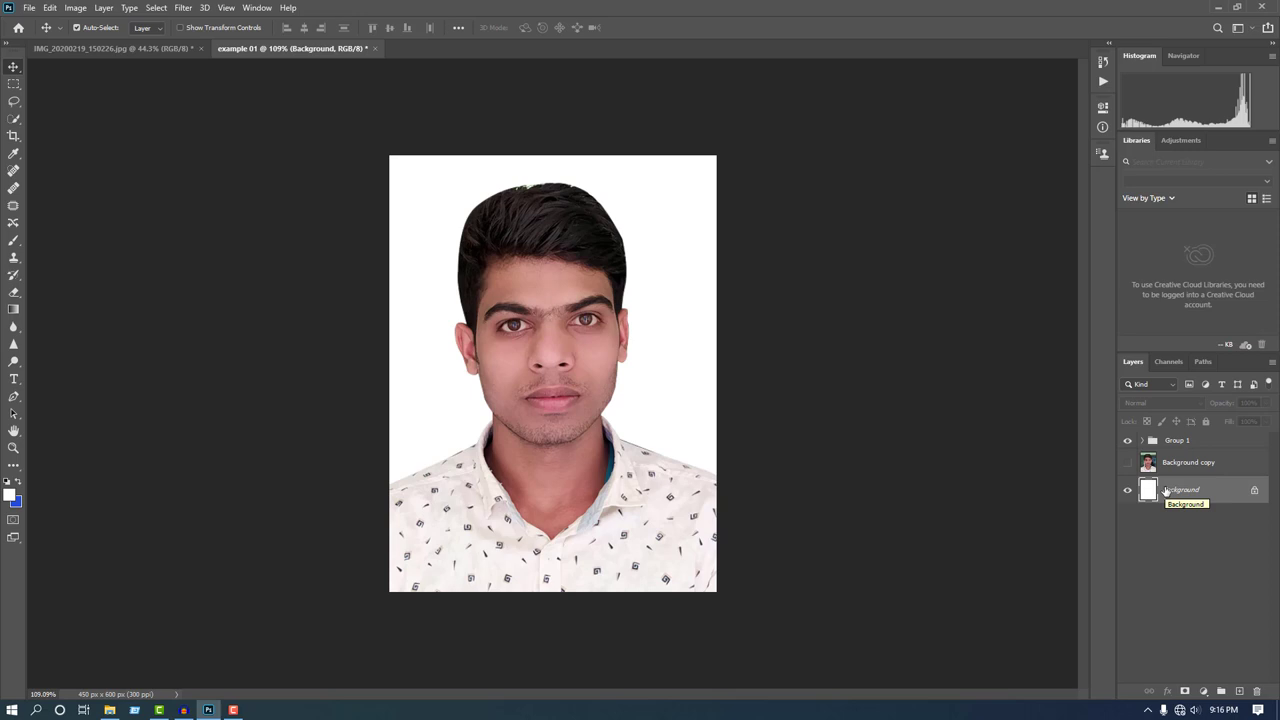
pyautogui.hotkey('ctrl', 'BackSpace')
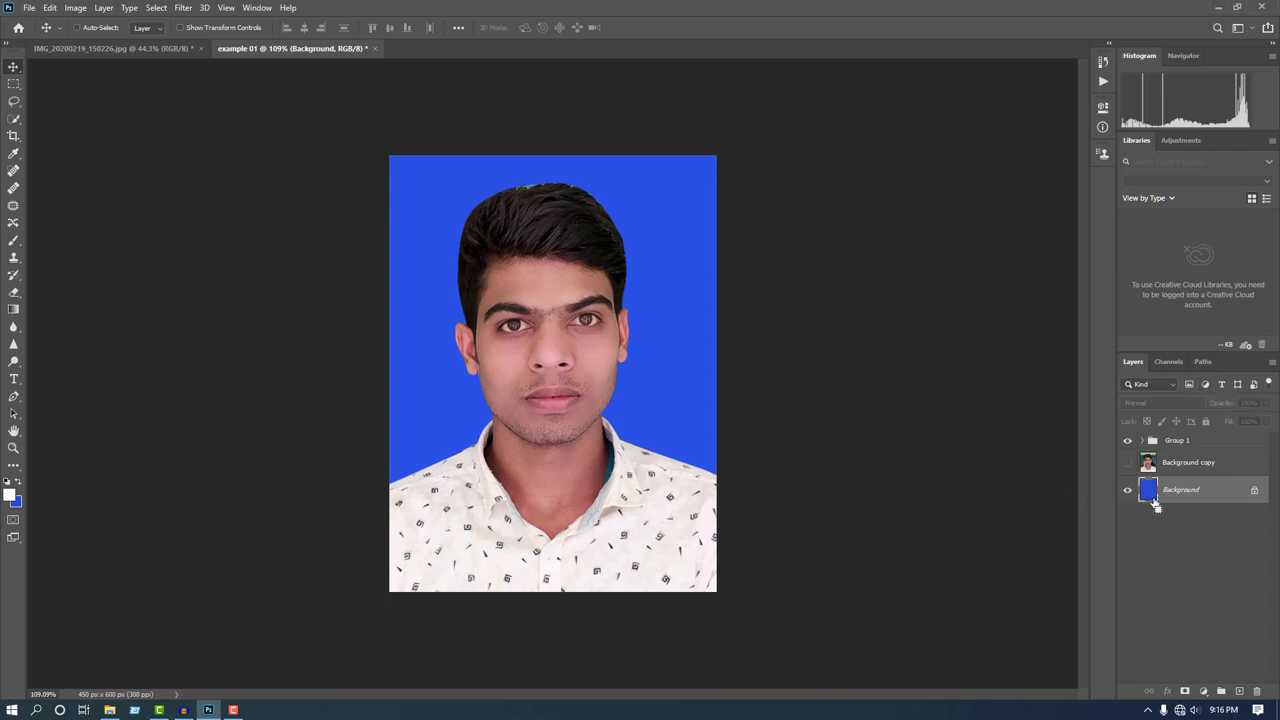
pyautogui.hotkey('alt', 'BackSpace')
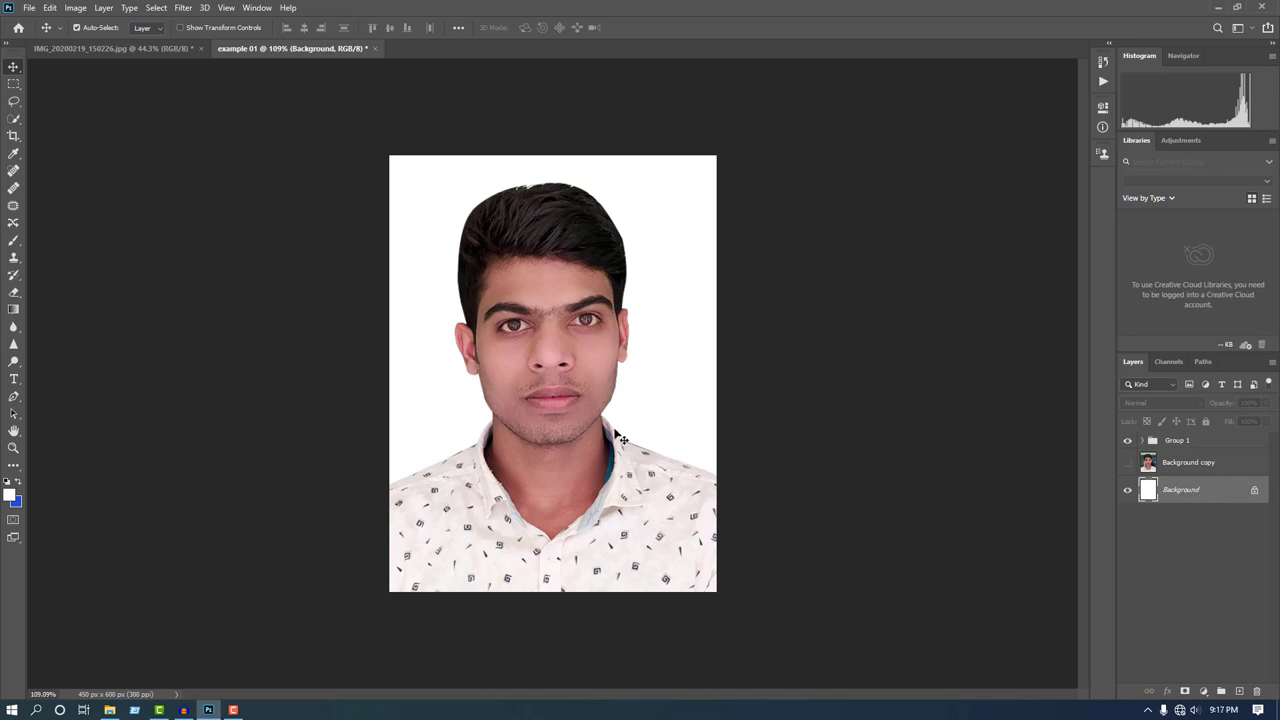
pyautogui.scroll(2, 576, 425)
pyautogui.scroll(-4, 442, 358)
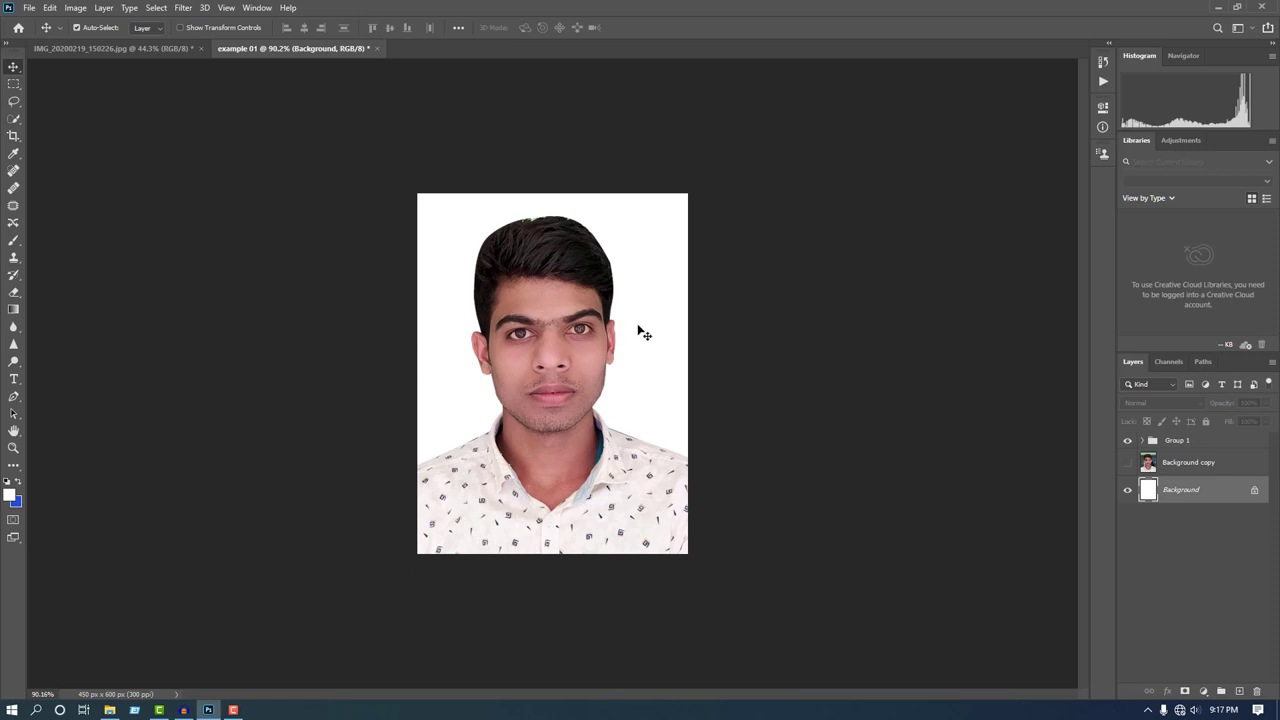
pyautogui.scroll(1, 560, 455)
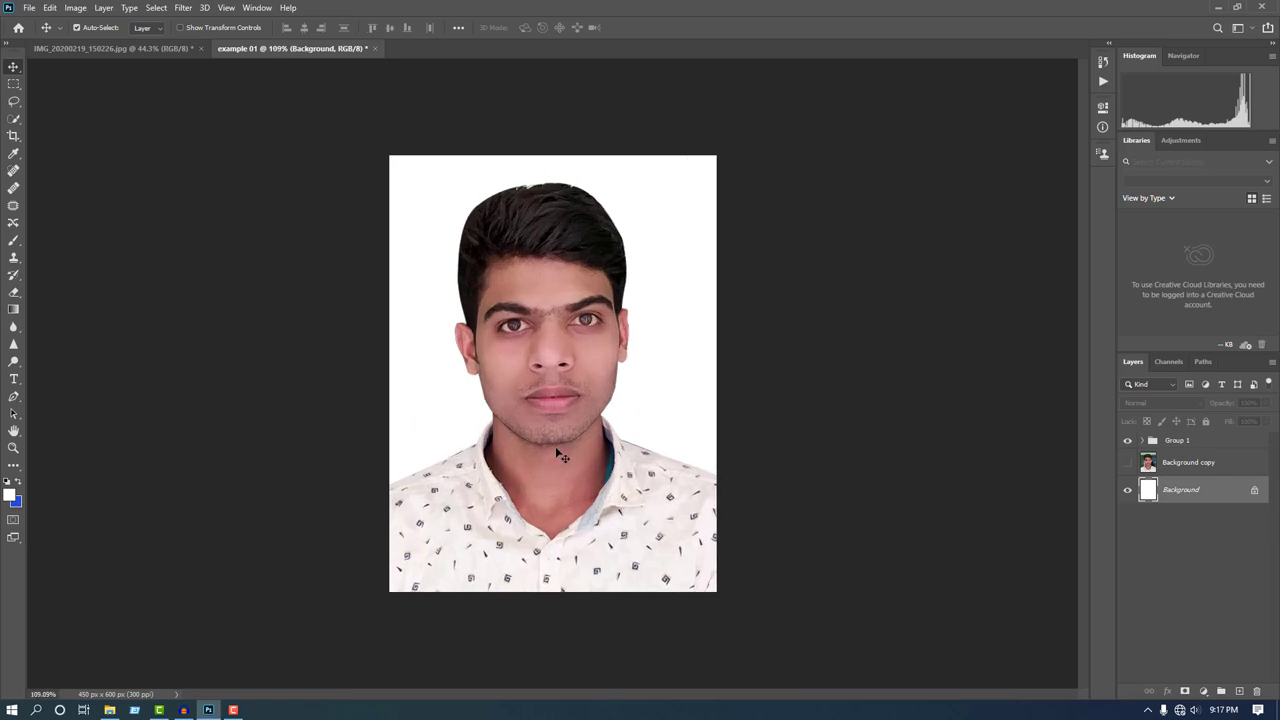
pyautogui.scroll(1, 560, 455)
pyautogui.scroll(-1, 418, 350)
# - Start Save As on this computer, targeting the Desktop folder
pyautogui.click(30, 8)
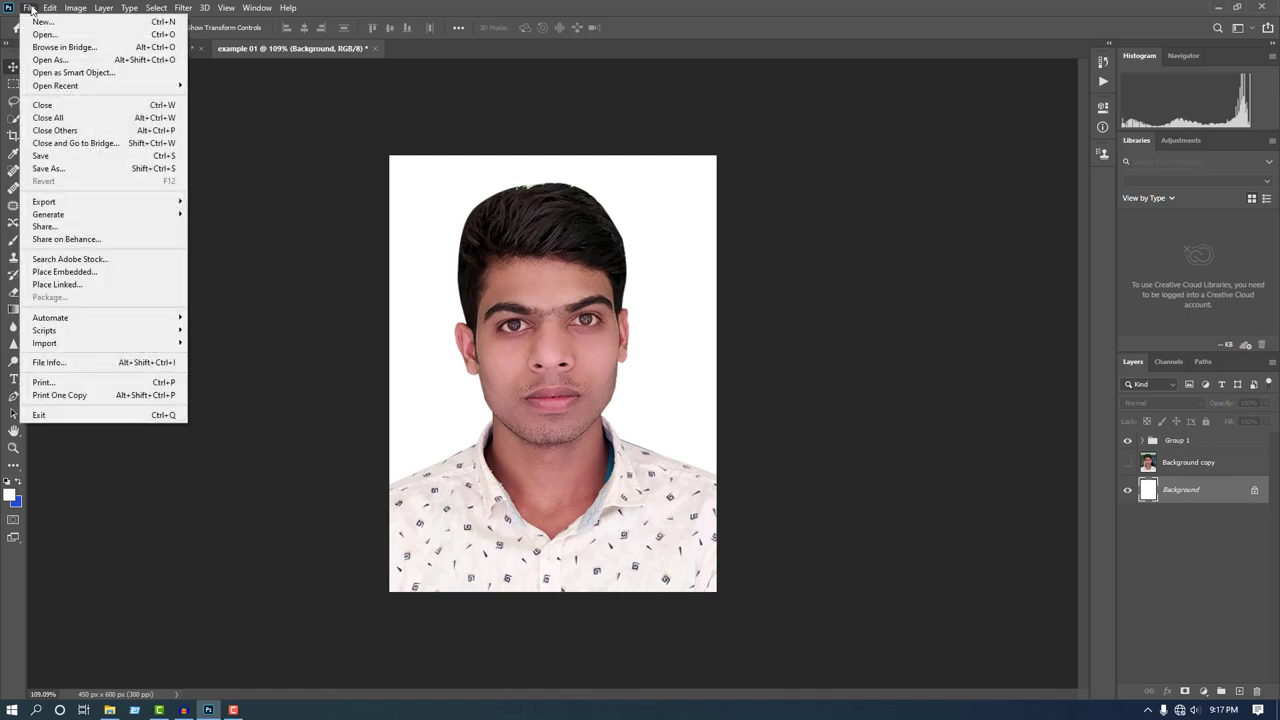
pyautogui.click(88, 170)
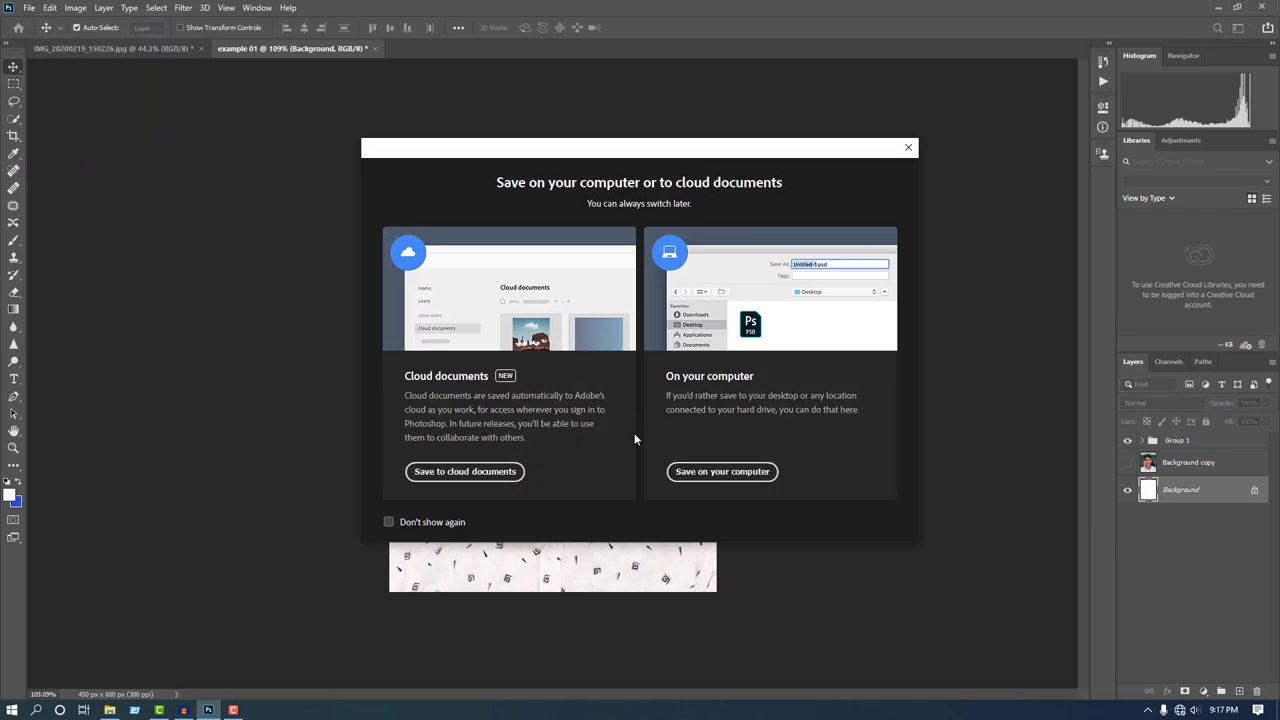
pyautogui.click(720, 472)
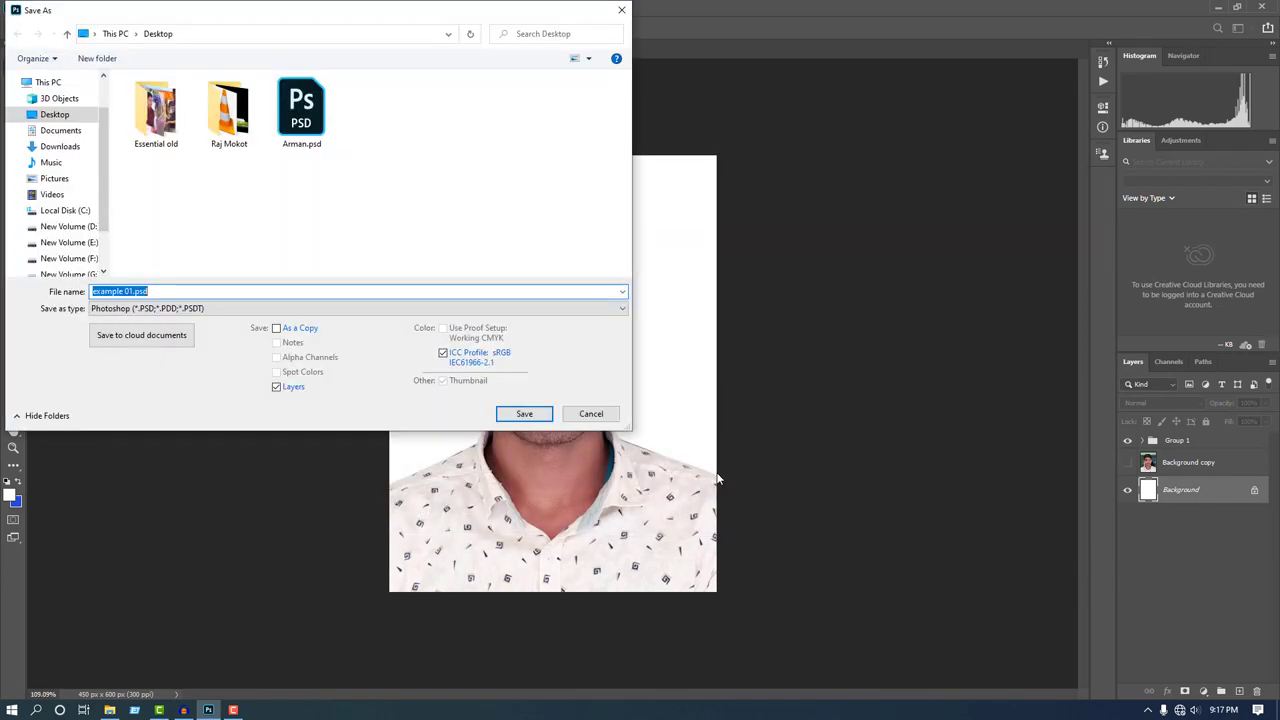
pyautogui.click(77, 147)
pyautogui.click(66, 116)
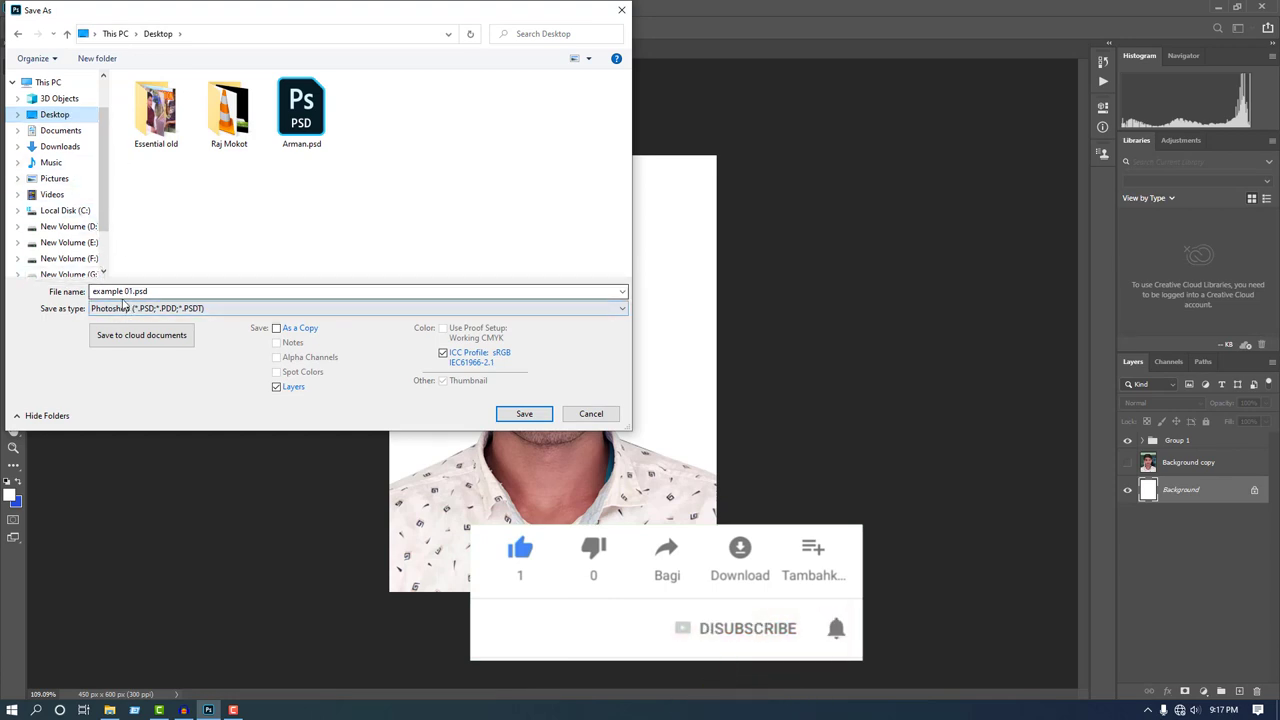
# - Save example 01 as a JPEG at Maximum quality 12
pyautogui.click(173, 291)
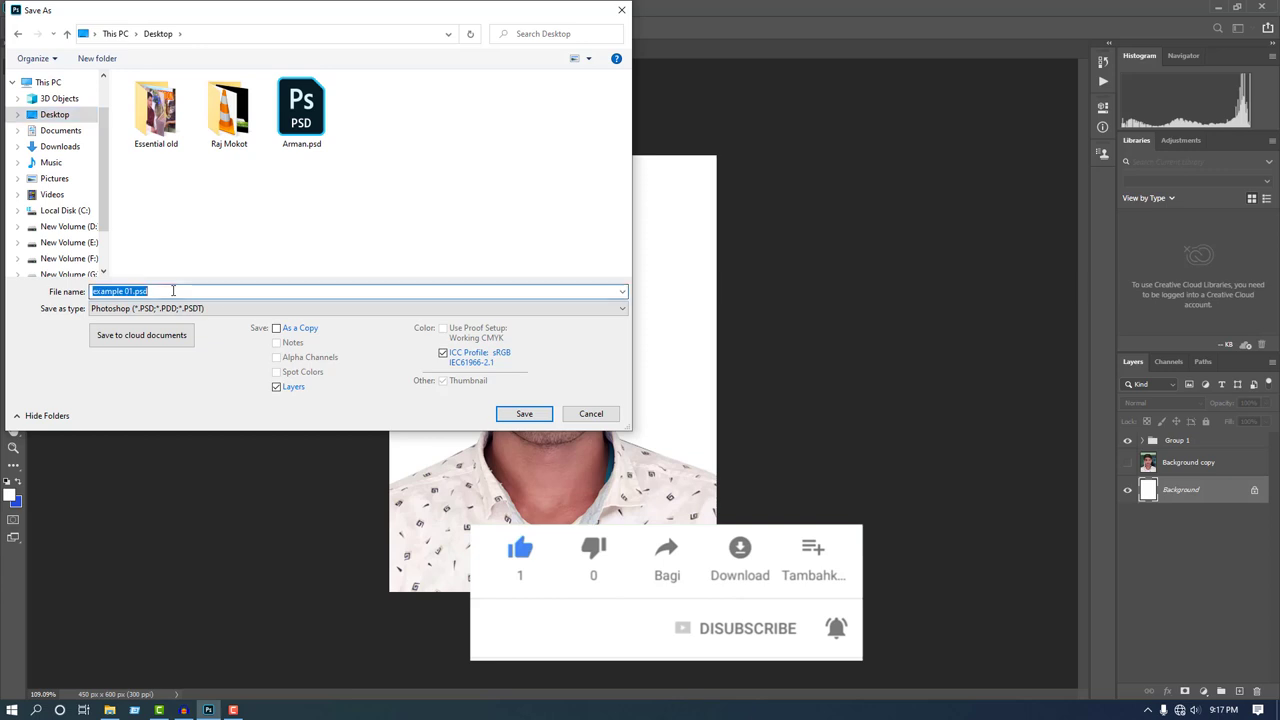
pyautogui.click(173, 291)
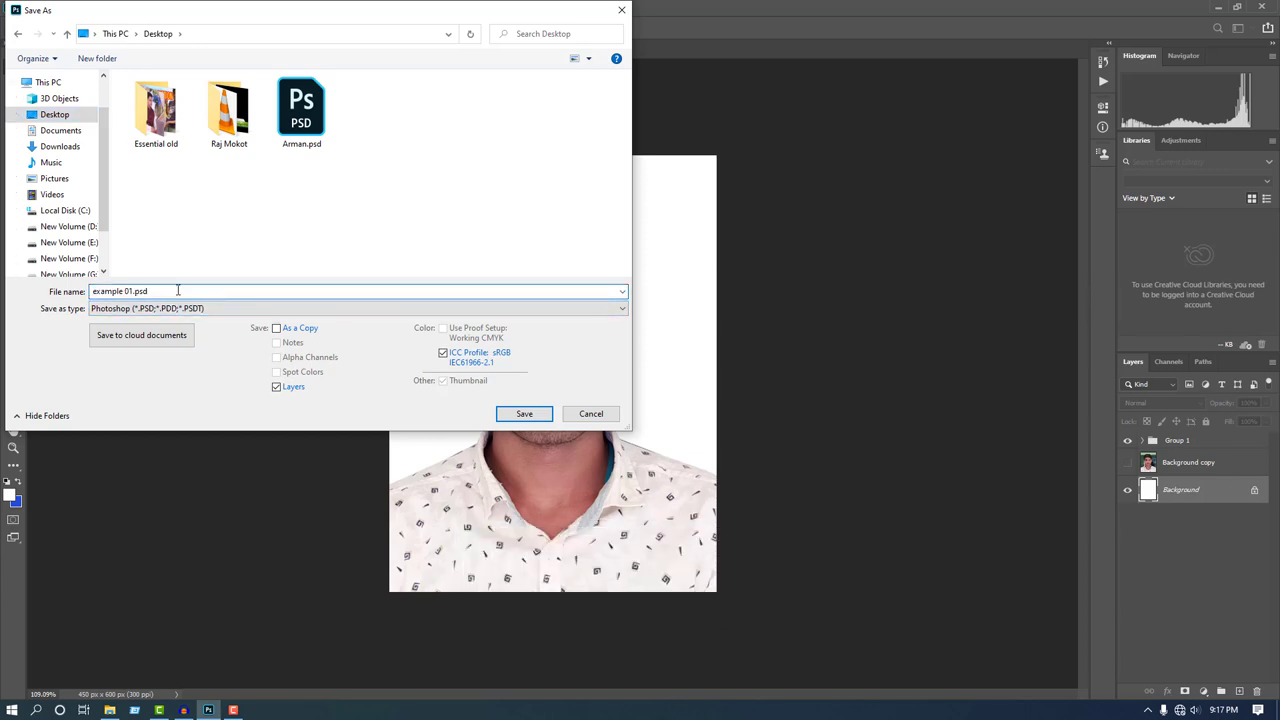
pyautogui.click(199, 308)
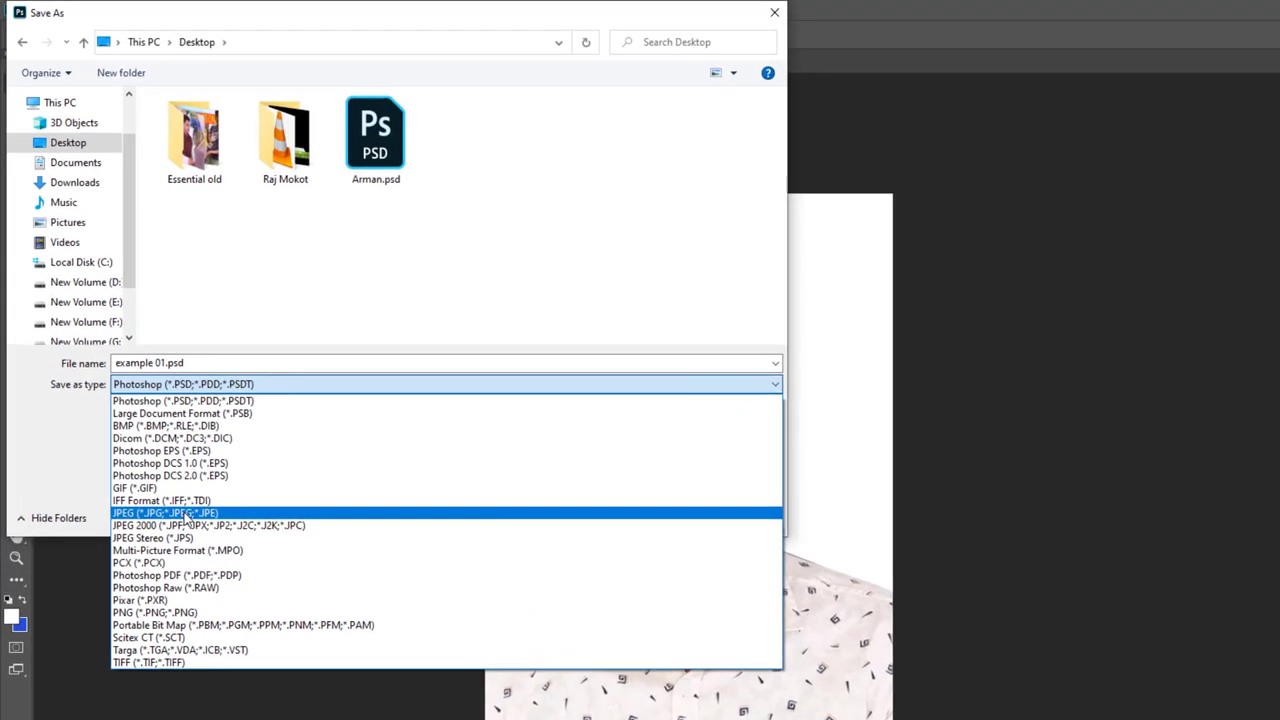
pyautogui.click(262, 513)
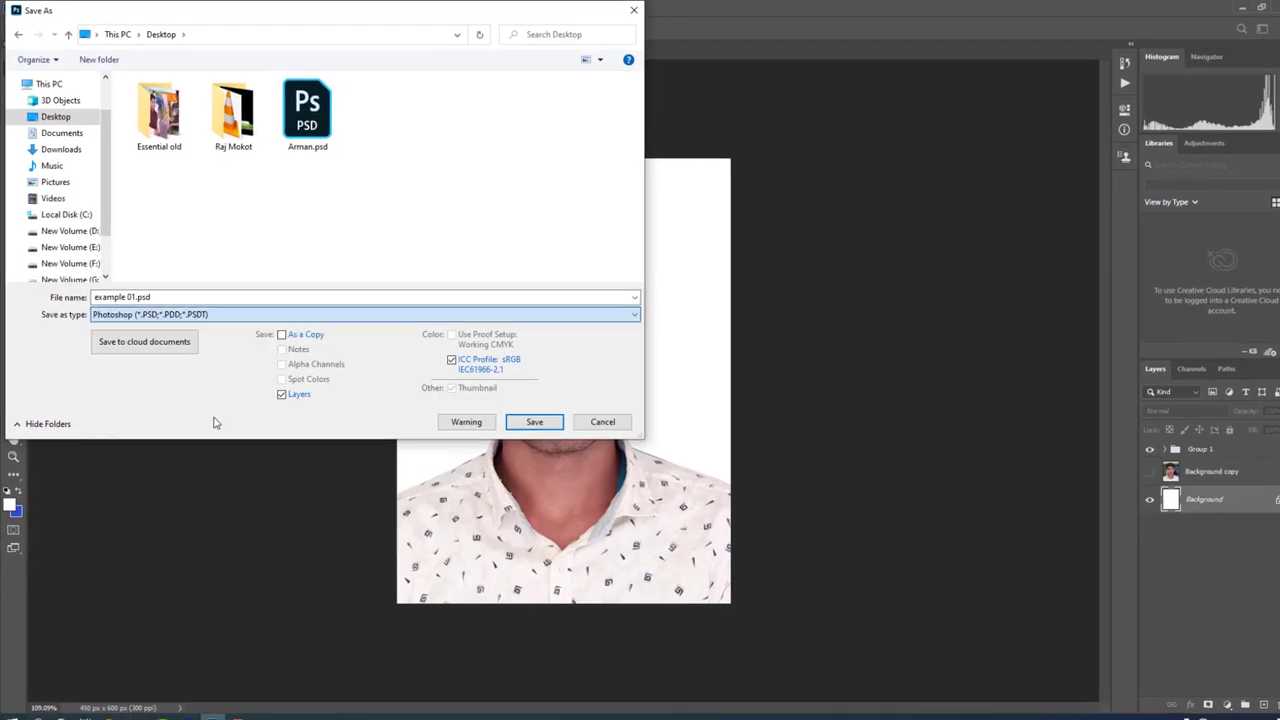
pyautogui.press('Return')
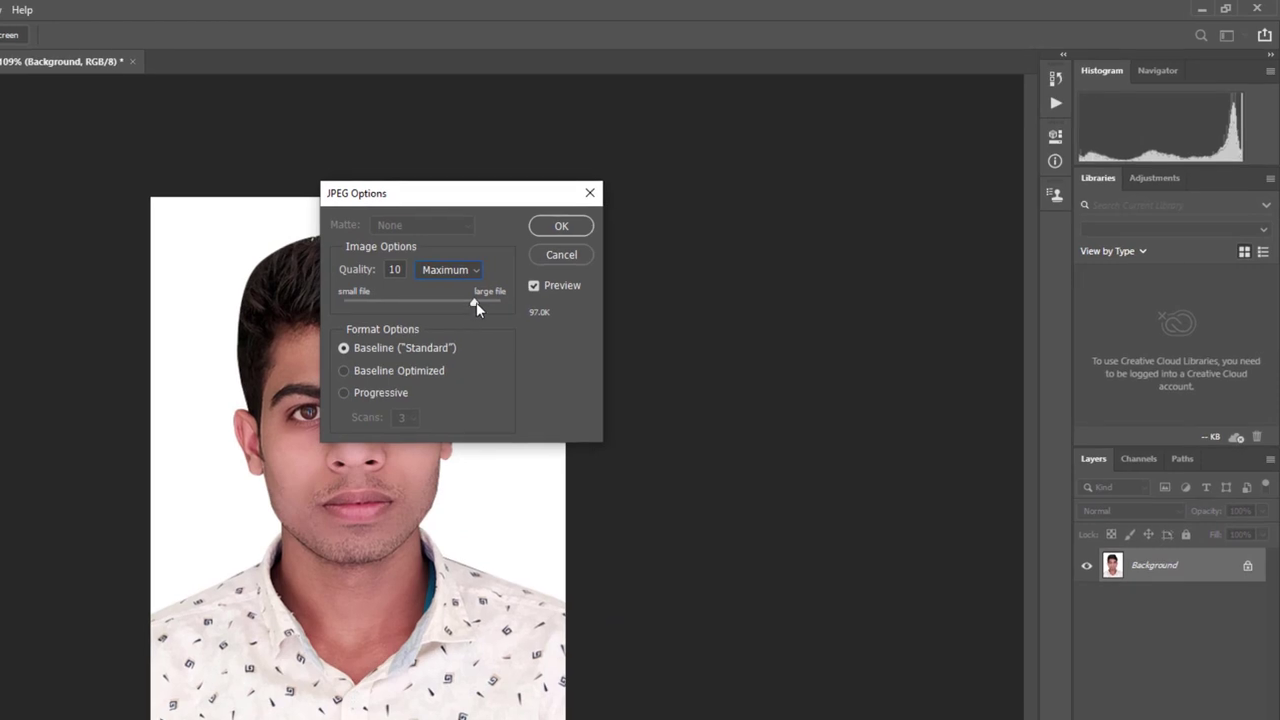
pyautogui.moveTo(647, 238); pyautogui.dragTo(669, 238)
pyautogui.click(560, 227)
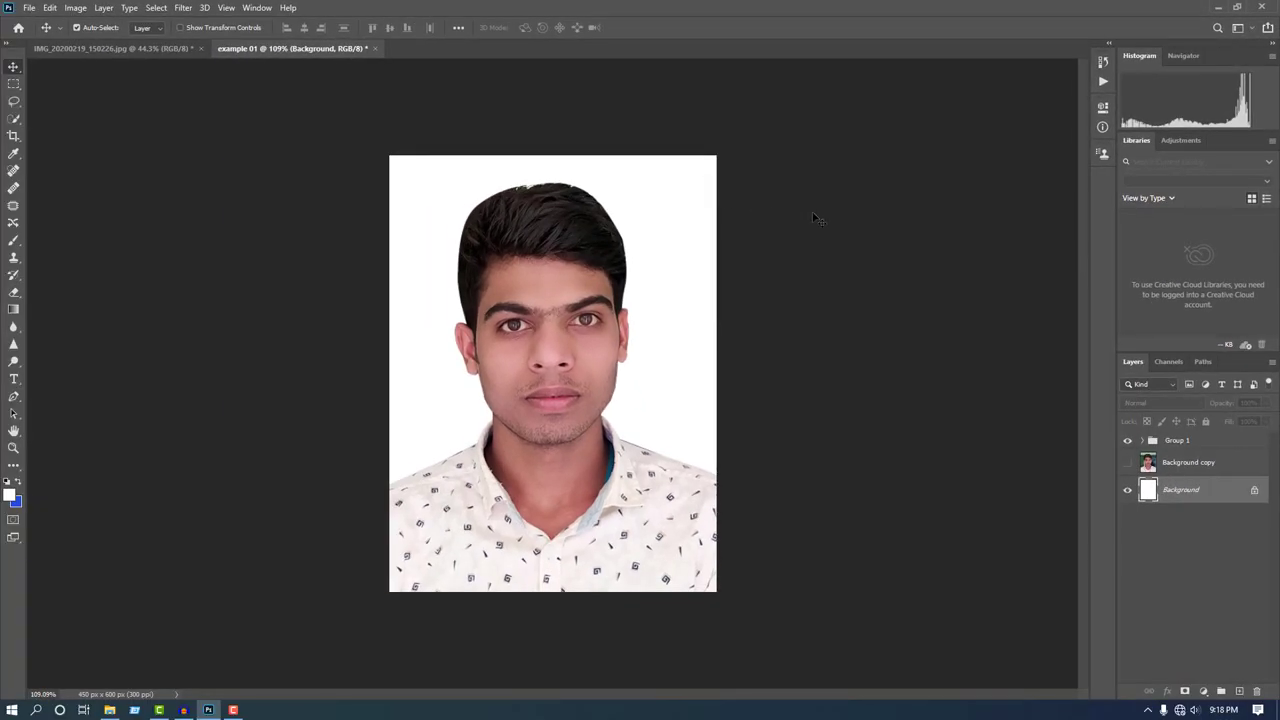
# - Show the desktop and open example 01.jpg in Photos, then close and reopen it
pyautogui.press('super+d')
pyautogui.moveTo(125, 500); pyautogui.dragTo(581, 288)
pyautogui.doubleClick(581, 288)
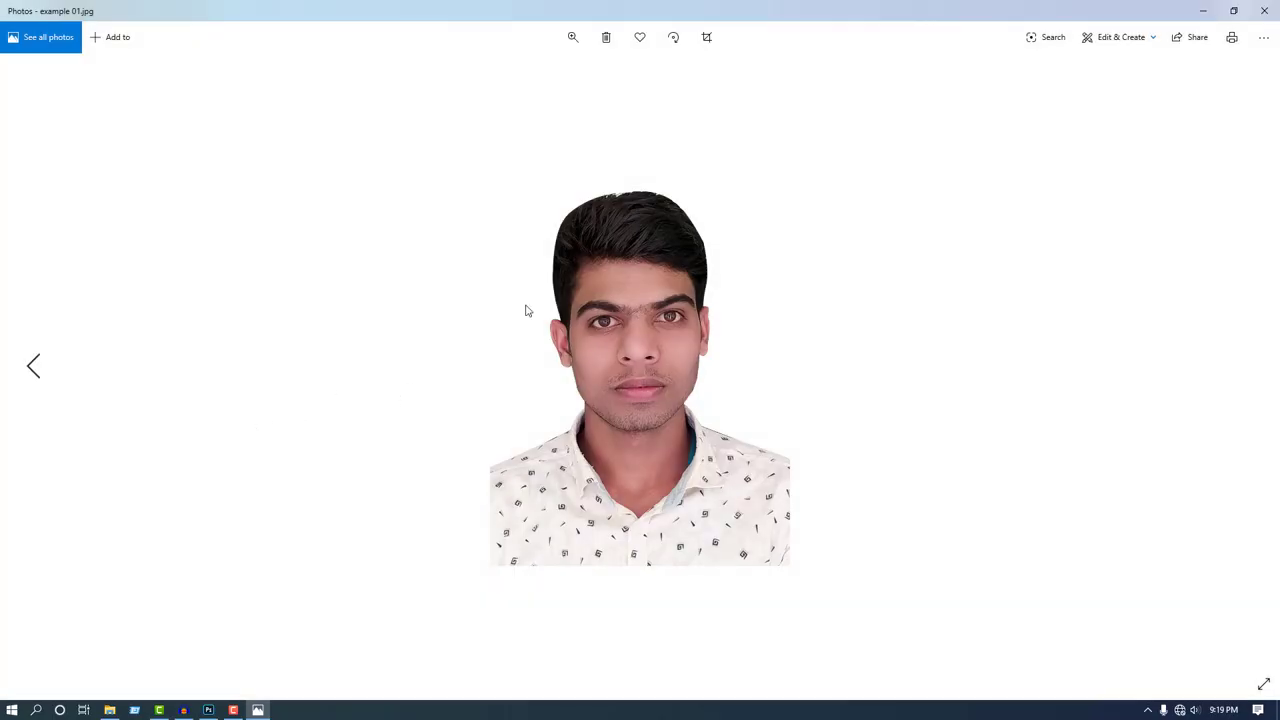
pyautogui.click(1264, 10)
pyautogui.doubleClick(588, 285)
# - Close the Photos viewer showing example 01.jpg to return to the desktop
pyautogui.click(1264, 10)
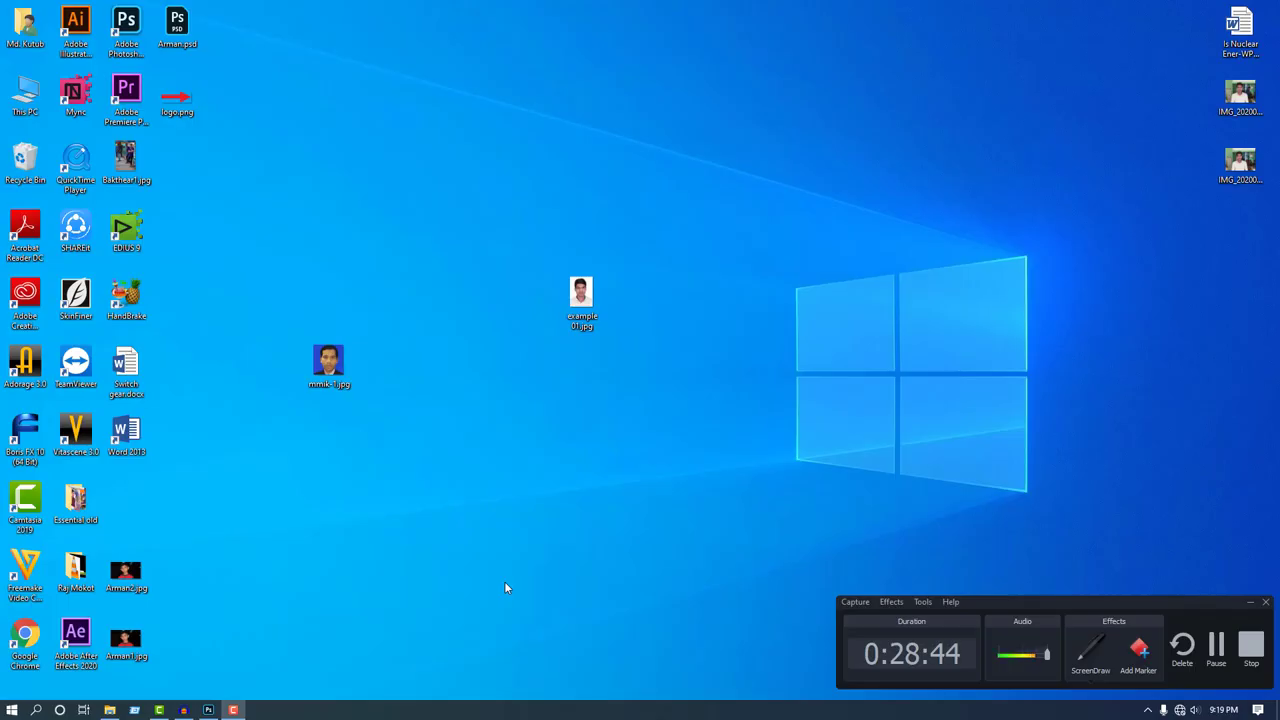